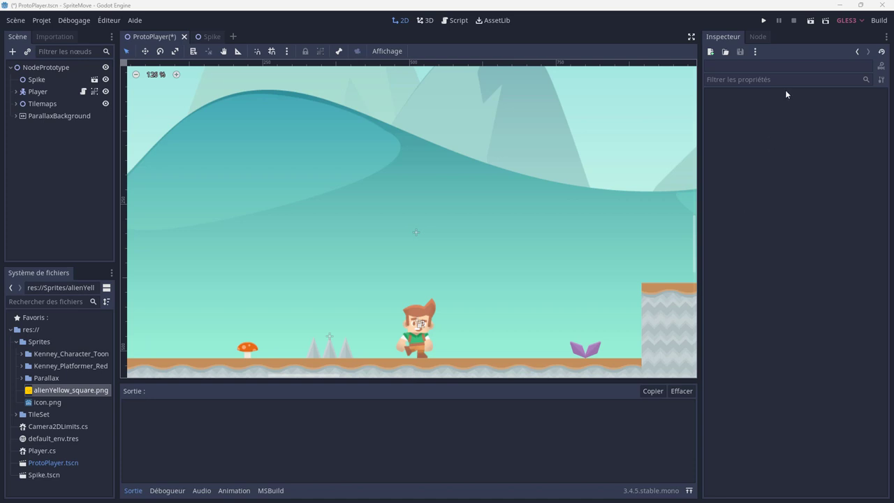
Step: Save and run the ProtoPlayer scene, moving the character left and right with jumps
key(ctrl+s)
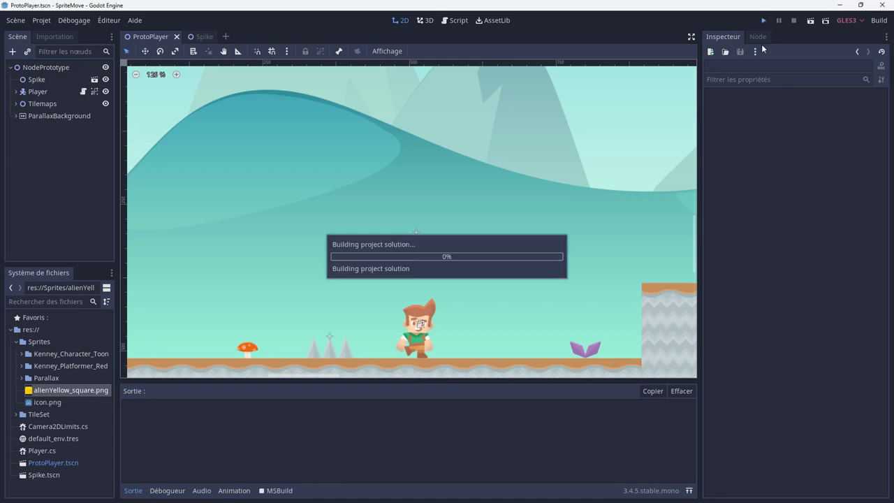
key(Left)
key(space)
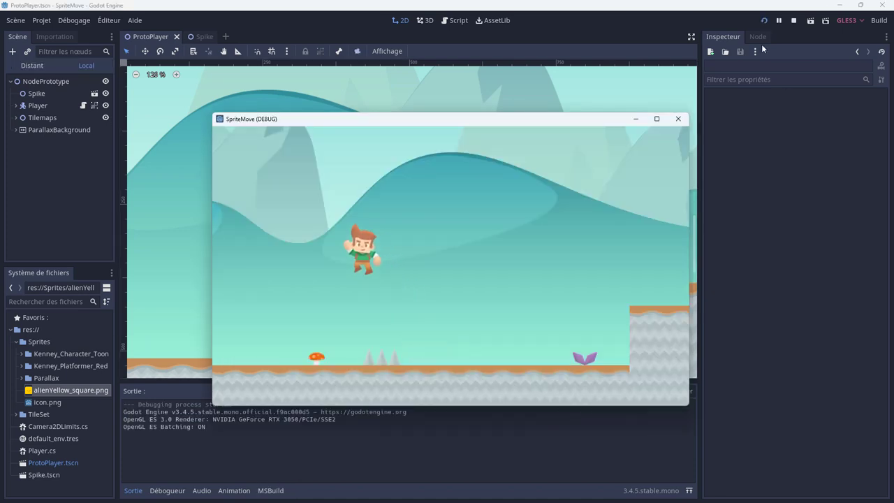
key(Right)
key(space)
key(space)
key(Right)
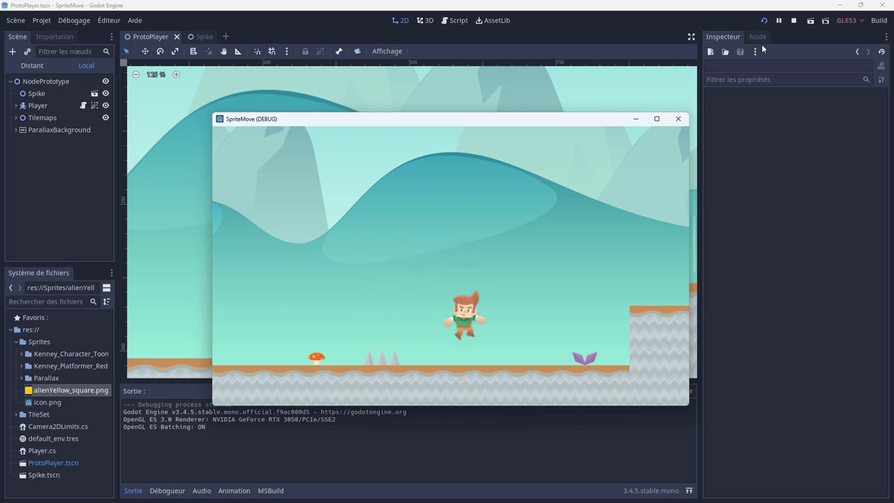
key(Left)
Step: Keep jumping the character left and right across the level, then close the game window
key(space)
key(Right)
key(space)
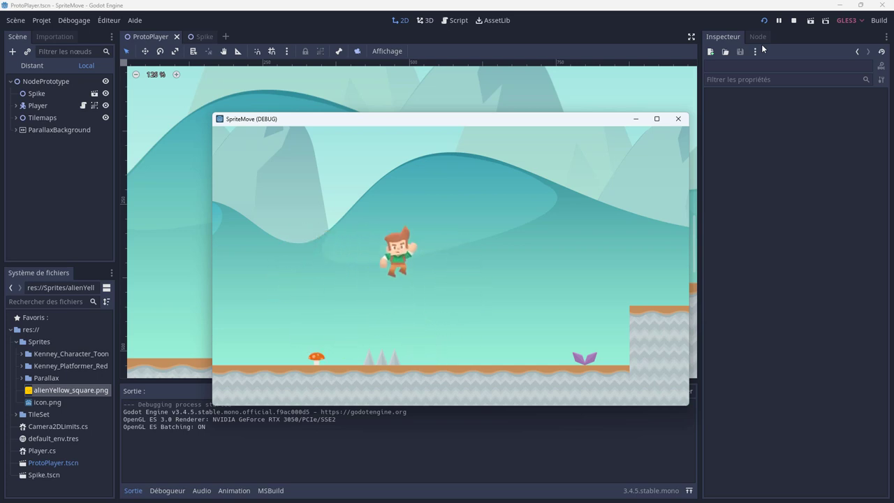
key(Right)
key(Left)
key(space)
key(space)
key(Left)
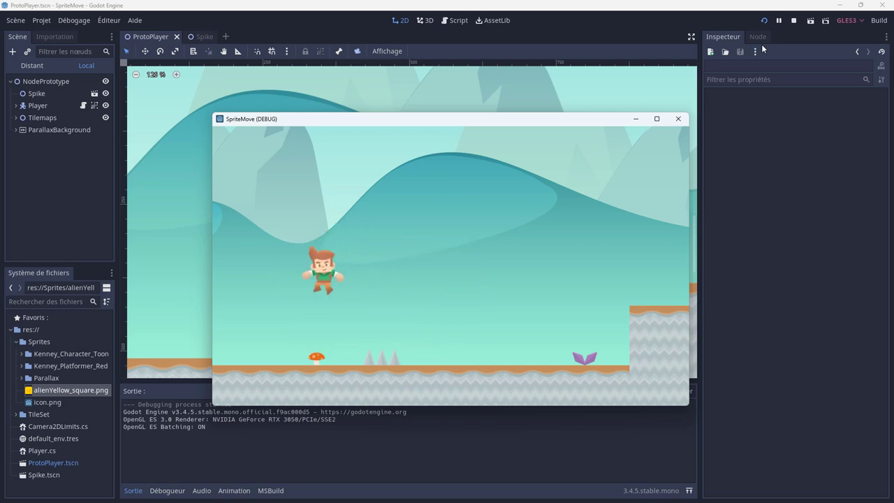
key(Right)
key(space)
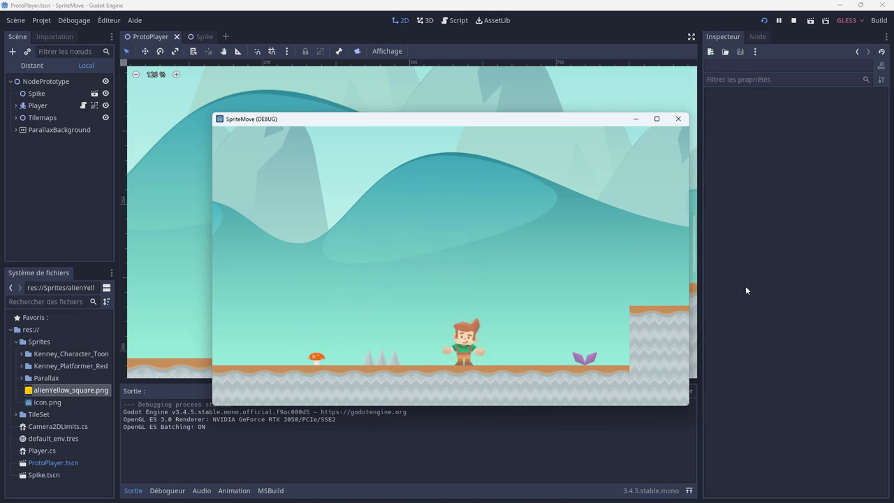
click(678, 120)
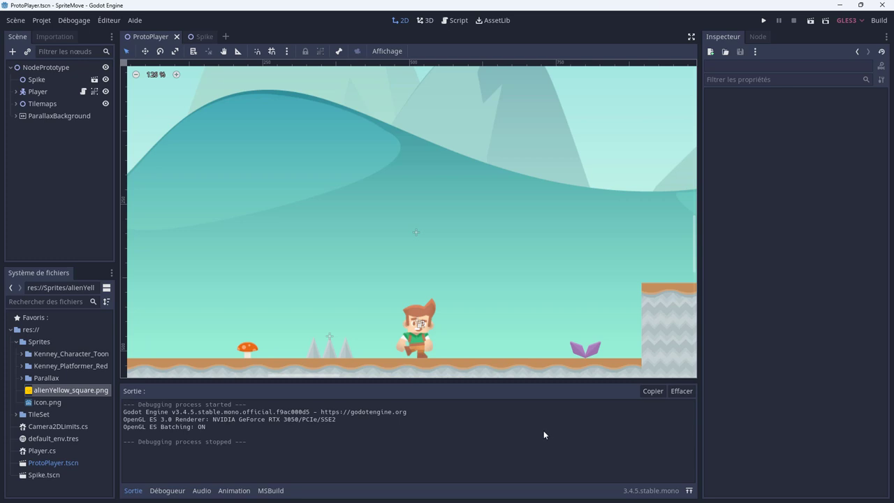
Step: Add a ProgressBar node under NodePrototype by searching 'Progress' in the node list
scroll(319, 230, down, 2)
scroll(319, 241, down, 2)
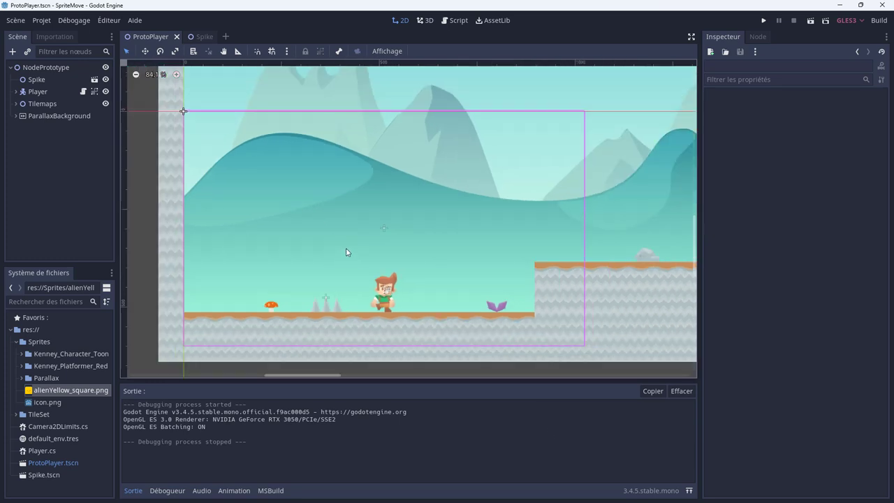
scroll(300, 232, up, 1)
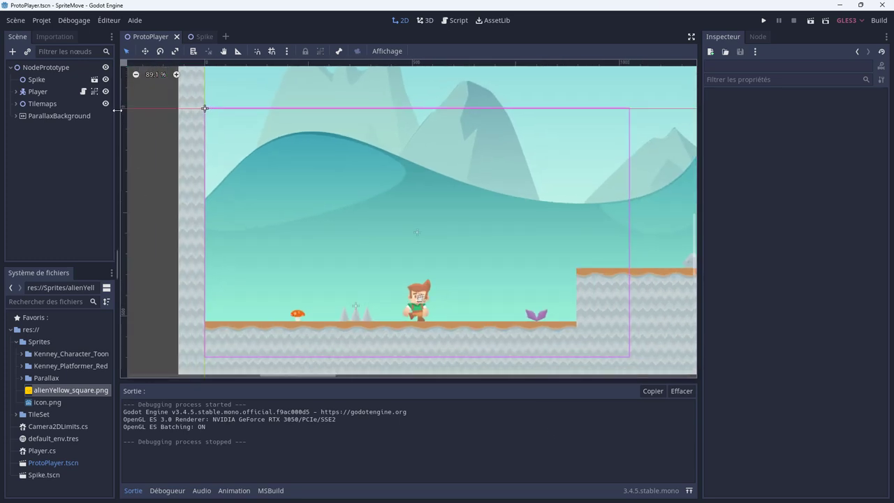
click(28, 69)
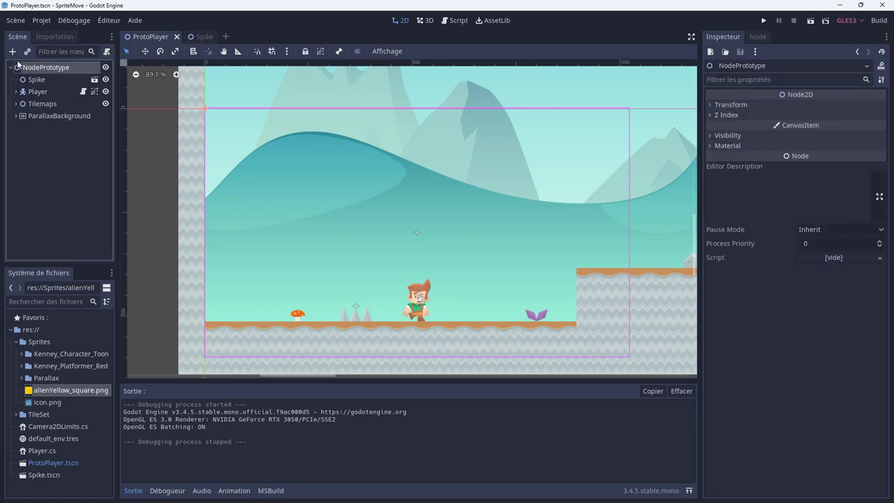
click(12, 52)
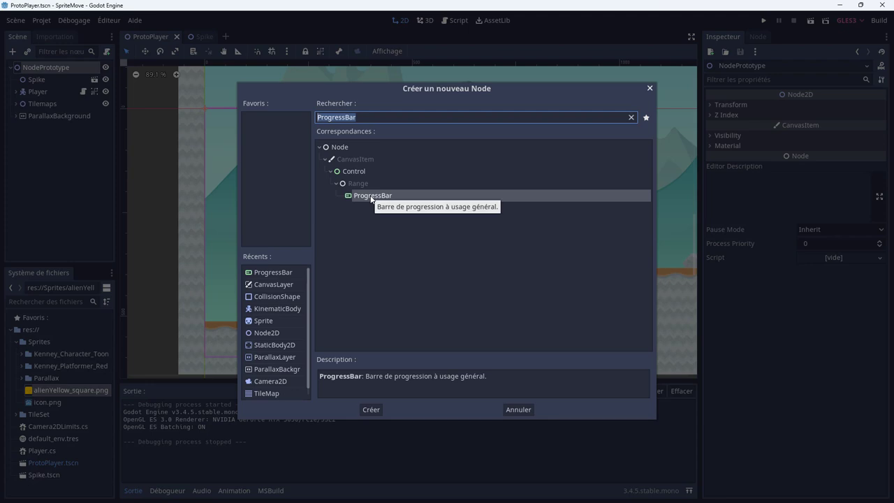
click(358, 117)
key(BackSpace)
key(BackSpace)
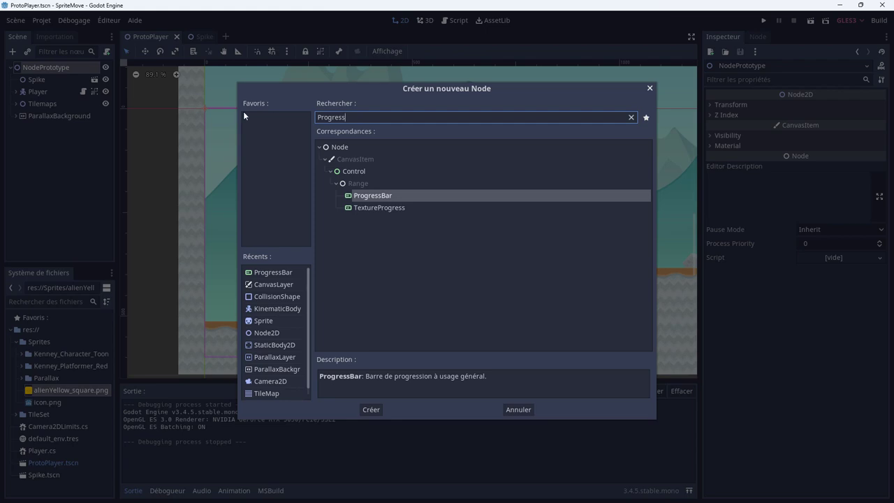
double_click(399, 196)
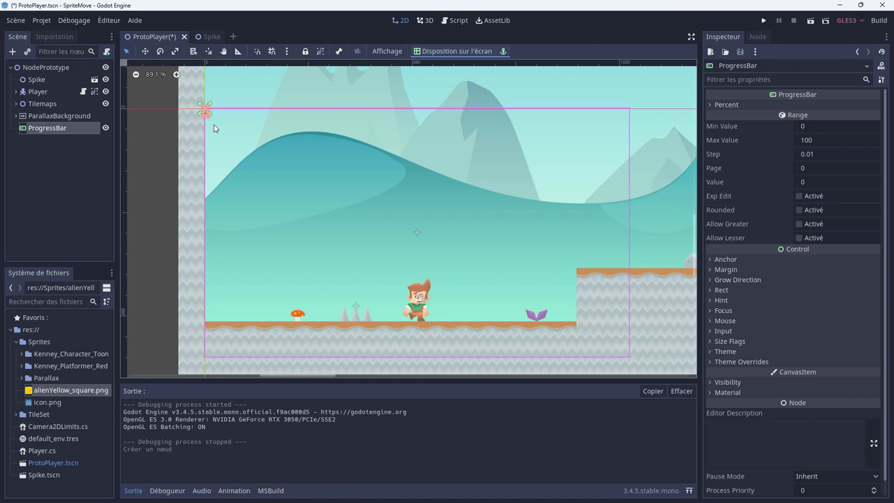
Step: Stretch the ProgressBar into a wide 394×37 bar at position (26, 22)
scroll(244, 176, up, 4)
scroll(243, 176, up, 1)
middle_drag(244, 177, 325, 242)
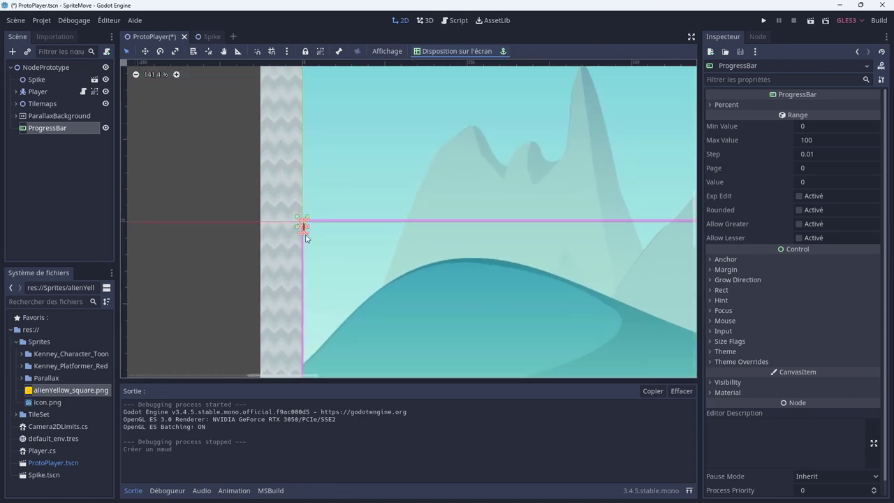
drag(307, 236, 563, 246)
drag(492, 244, 508, 258)
Step: Zoom back out to show the whole level, then save and run the game
scroll(587, 319, down, 1)
scroll(380, 236, down, 1)
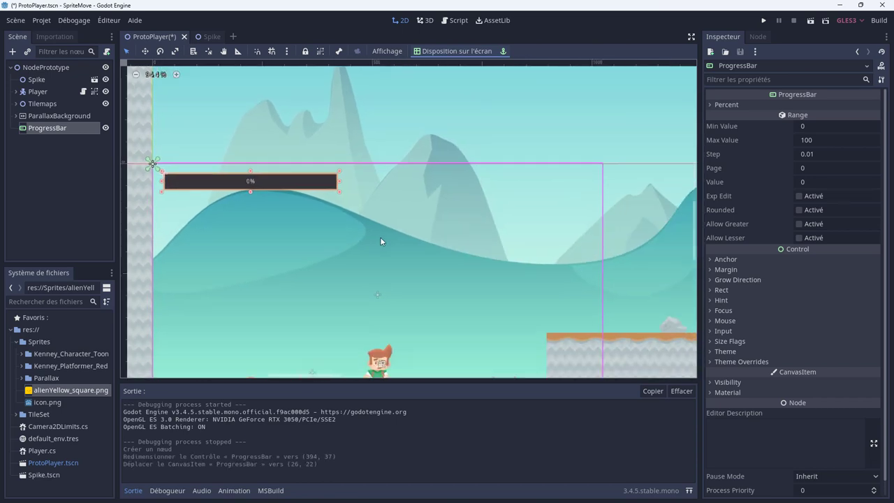
mouse_move(380, 237)
middle_down()
mouse_move(471, 270)
mouse_move(476, 260)
middle_up()
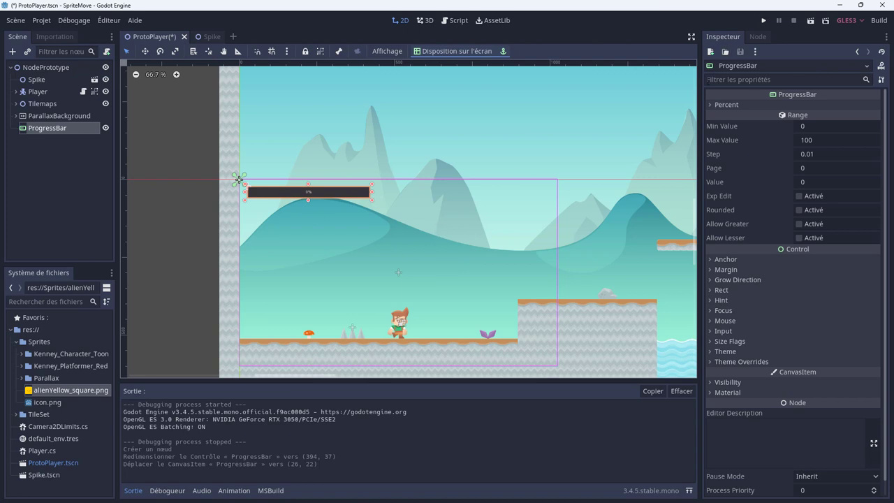
click(763, 21)
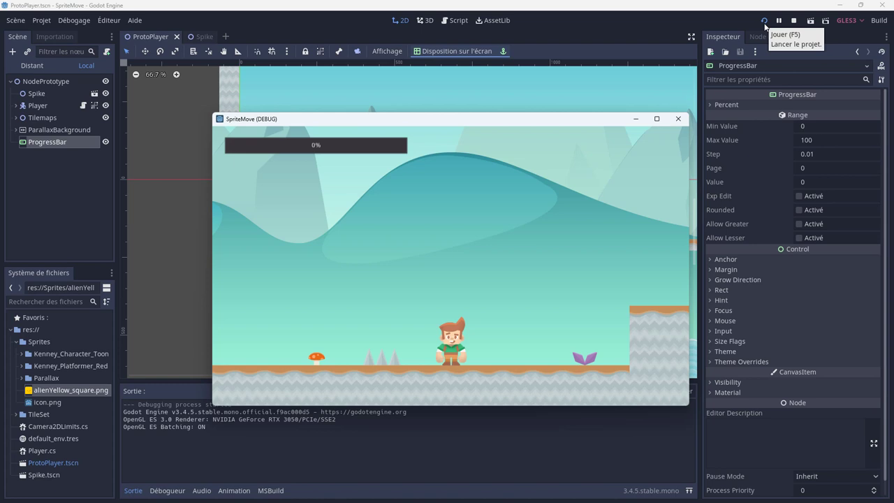
Step: Run and jump the character, close the game, and narrow the ProgressBar to 184×28
key(Right)
key(space)
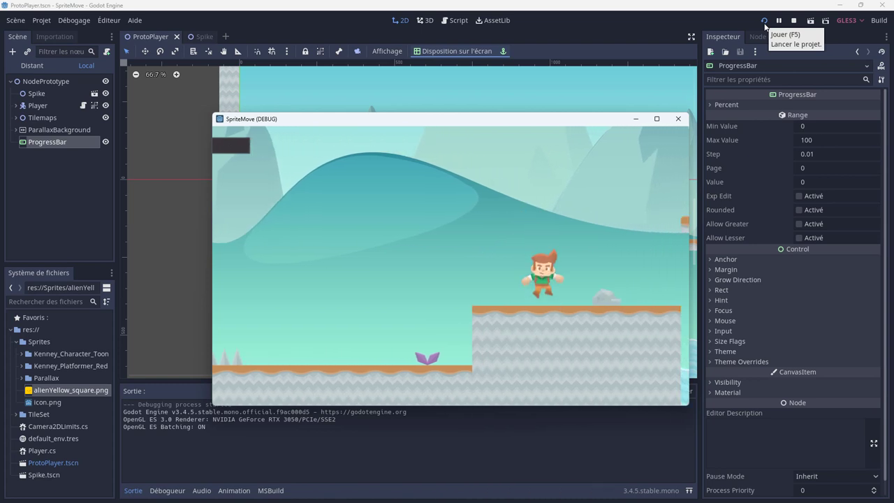
key(Left)
key(space)
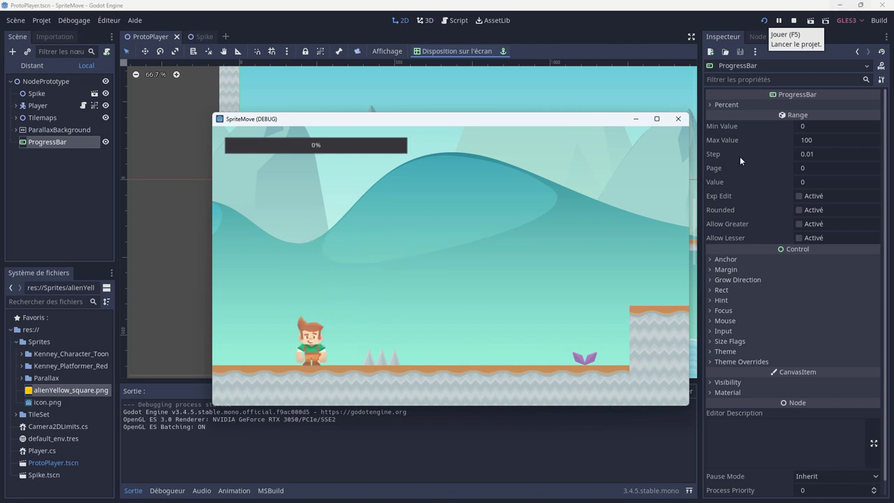
click(677, 119)
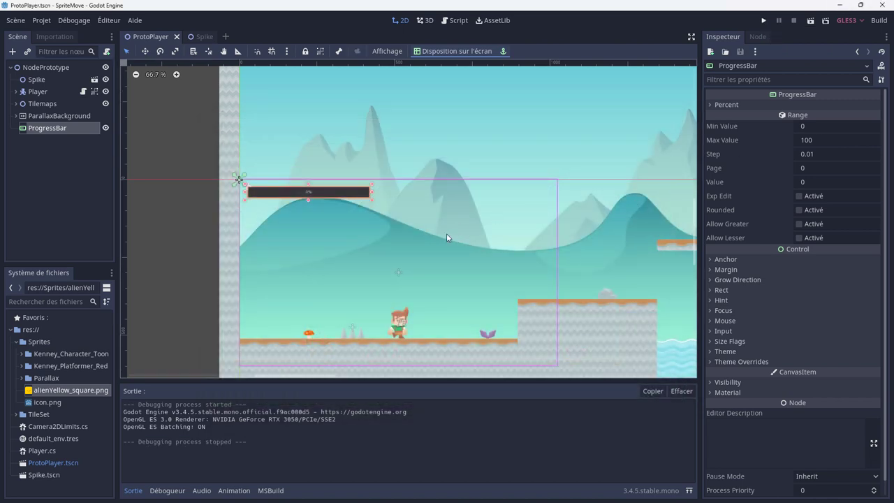
drag(371, 198, 306, 197)
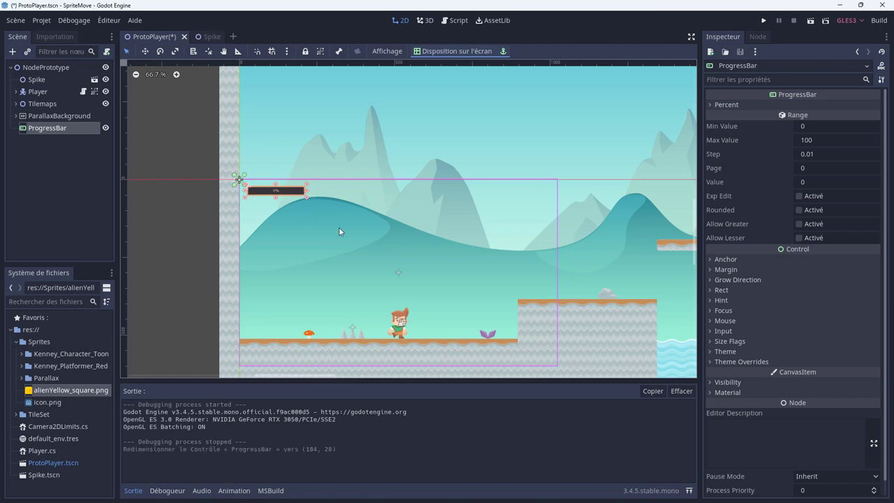
Step: Add a CanvasLayer node found via 'layer' and move the ProgressBar inside it
click(12, 52)
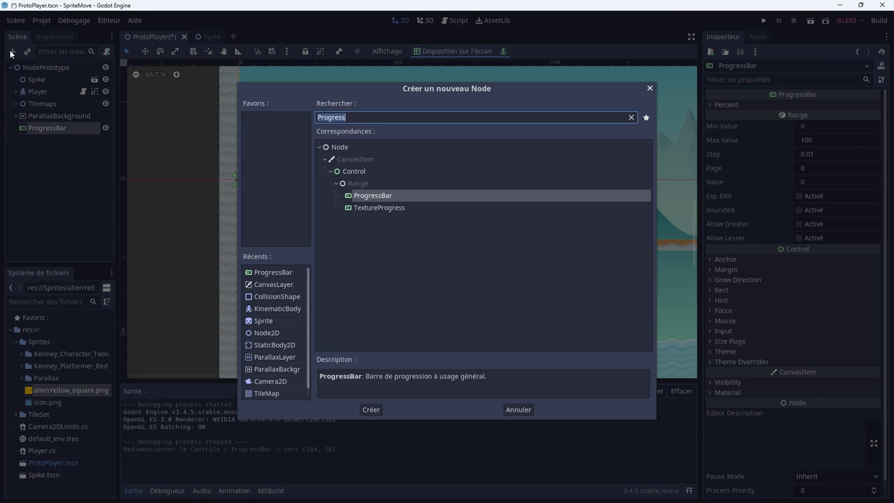
text(layer)
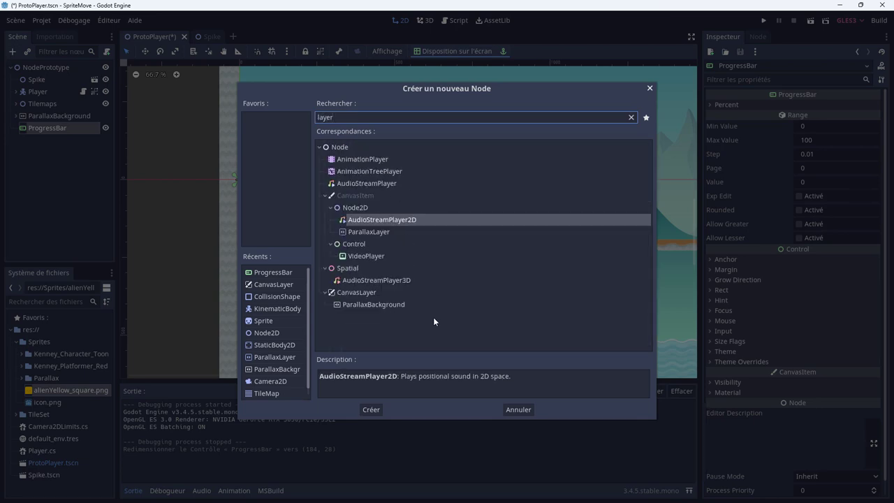
click(360, 294)
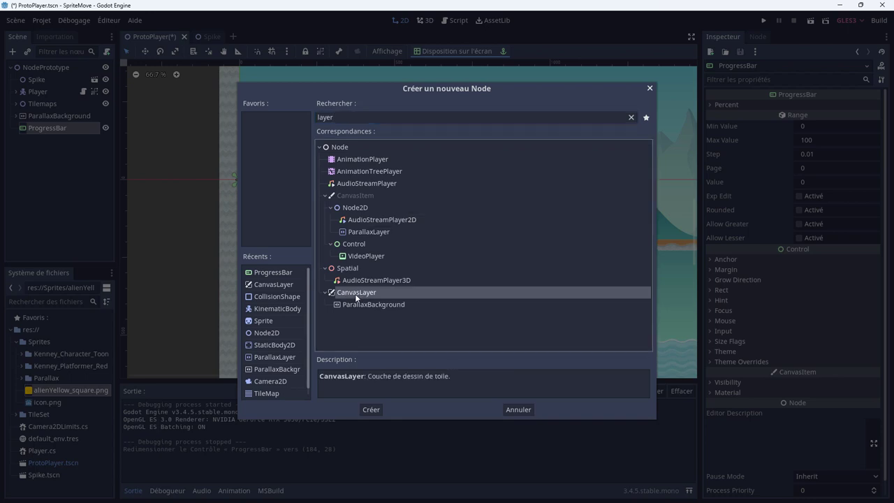
double_click(355, 293)
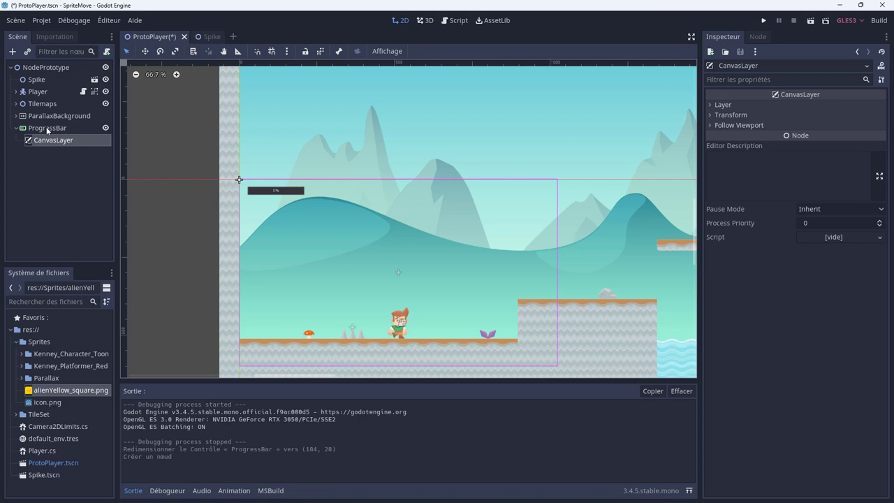
mouse_move(46, 130)
mouse_down()
mouse_move(63, 148)
mouse_move(22, 148)
mouse_move(42, 139)
mouse_move(43, 129)
mouse_up()
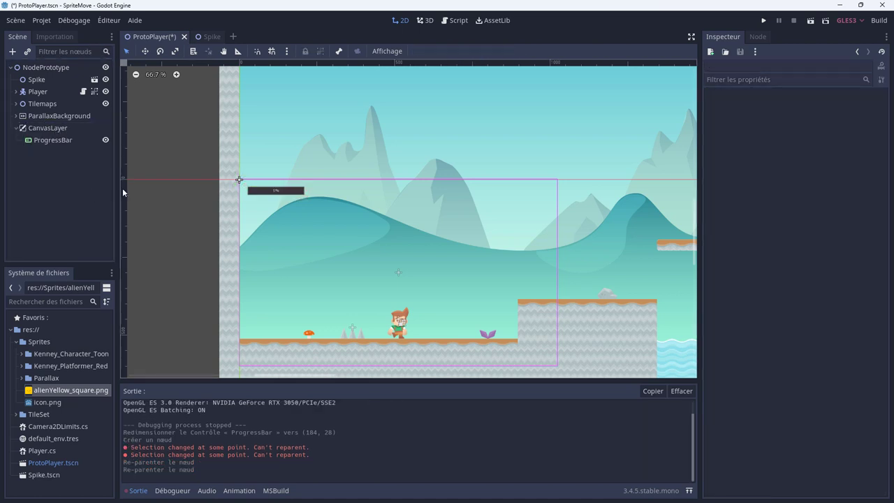
Step: Save and run the game, jump across the platforms and back, then close it
click(763, 21)
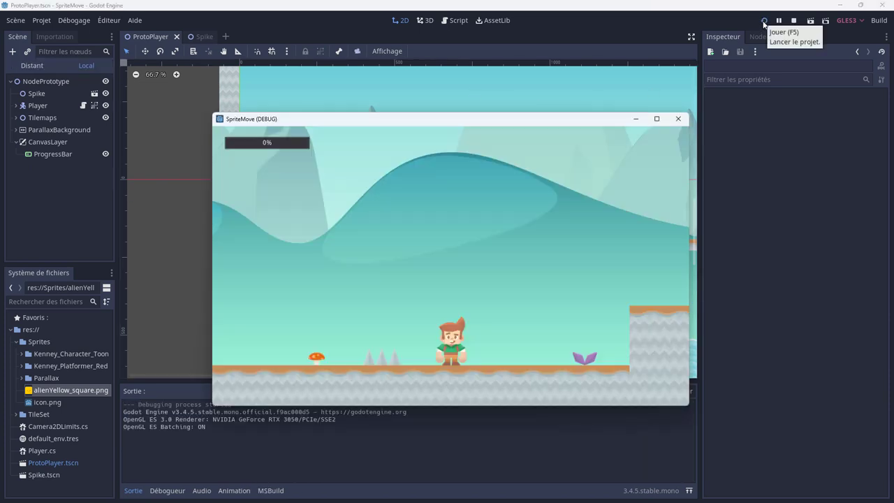
key(Right)
key(space)
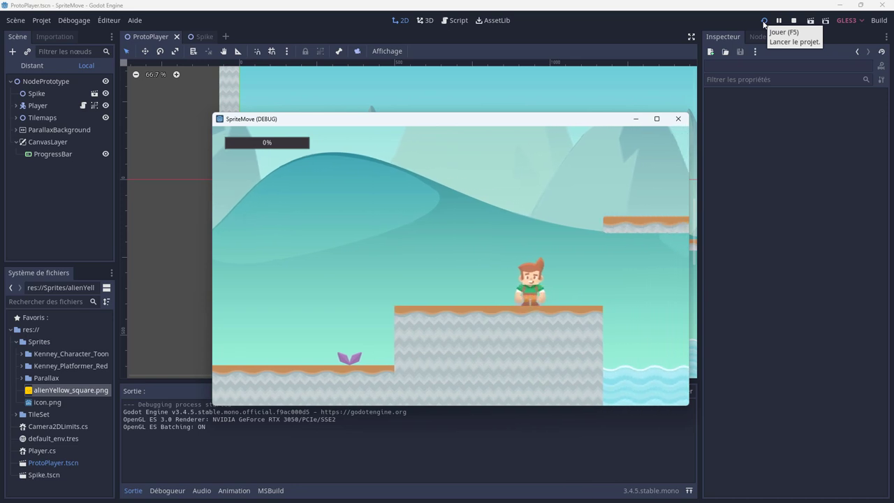
key(space)
key(space)
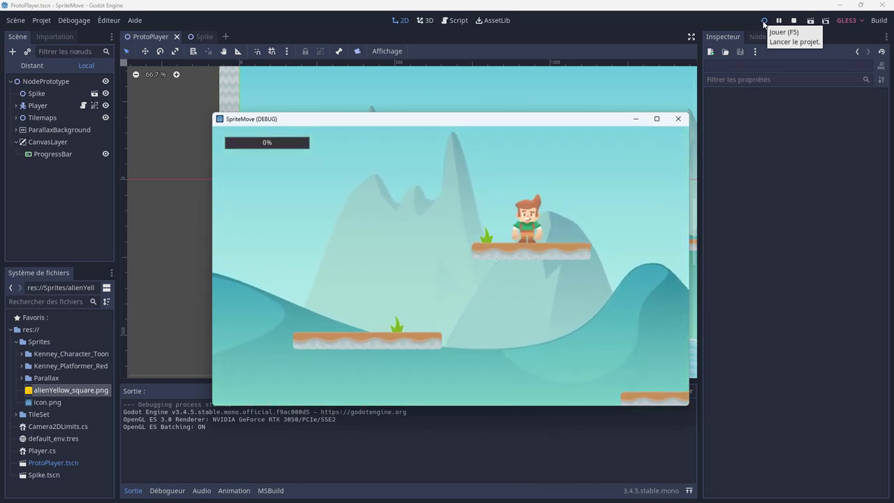
key(space)
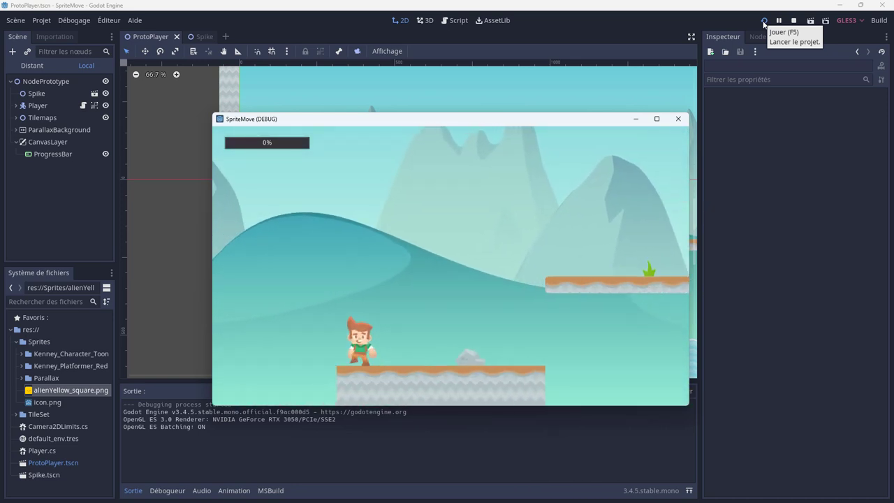
key(Left)
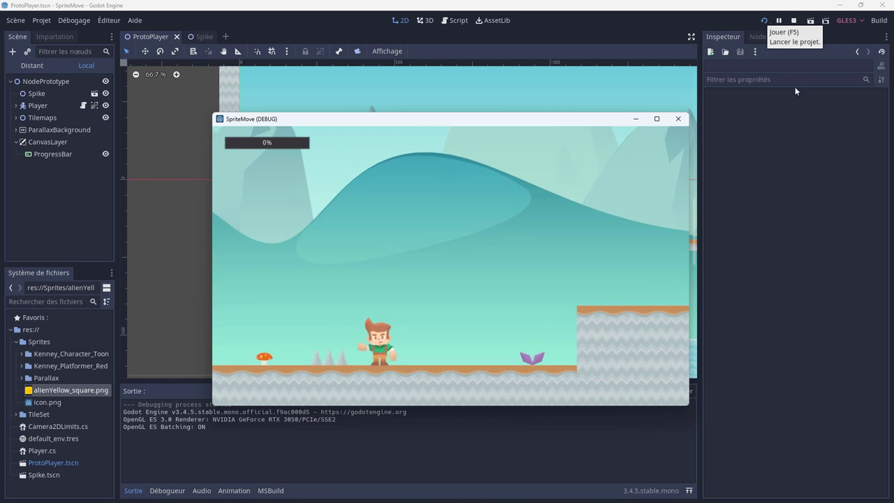
click(677, 120)
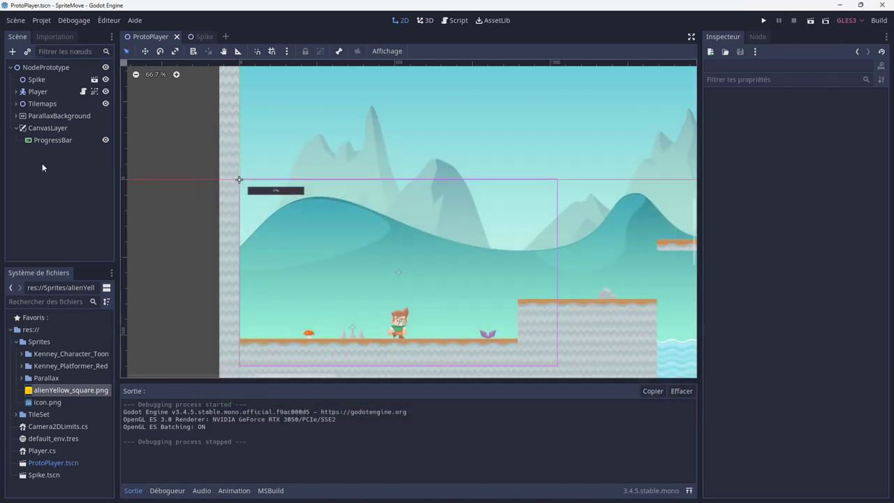
Step: Select the ProgressBar, zoom in on it, and drag it wider
click(49, 141)
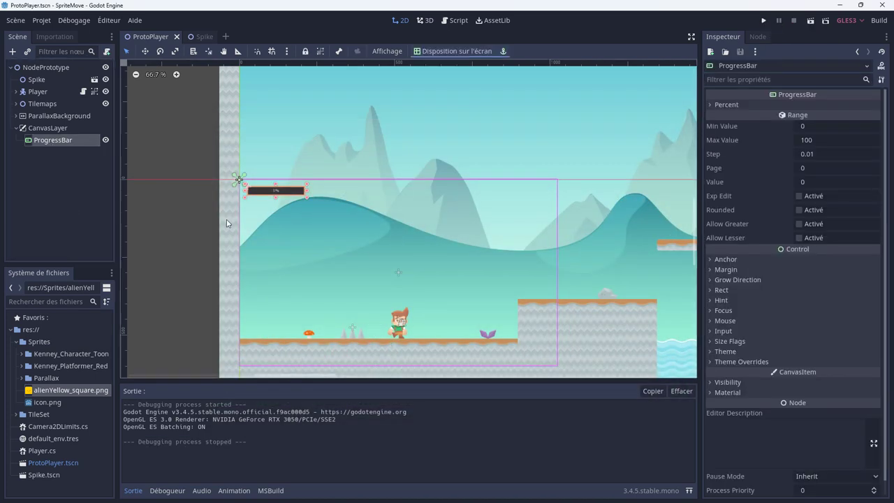
scroll(405, 283, up, 1)
scroll(330, 226, up, 1)
middle_drag(330, 226, 512, 265)
scroll(441, 282, up, 1)
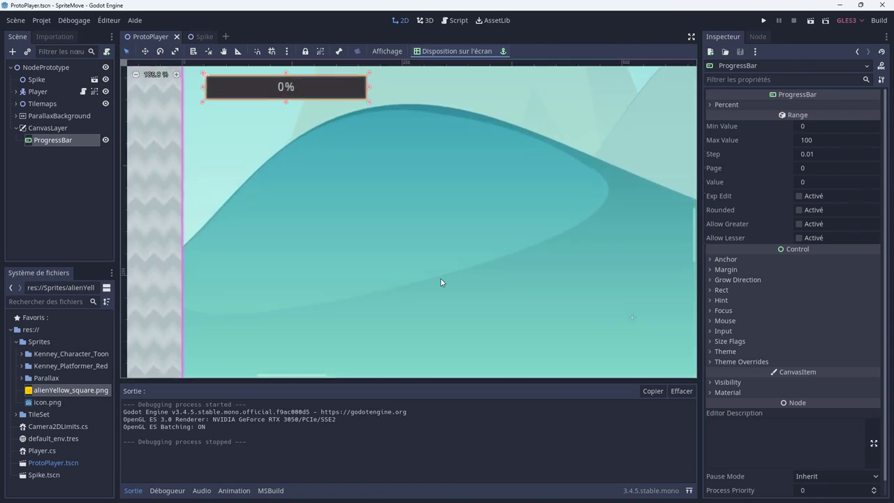
ctrl+scroll(421, 286, up, 2)
ctrl+scroll(421, 285, up, 1)
drag(381, 171, 412, 171)
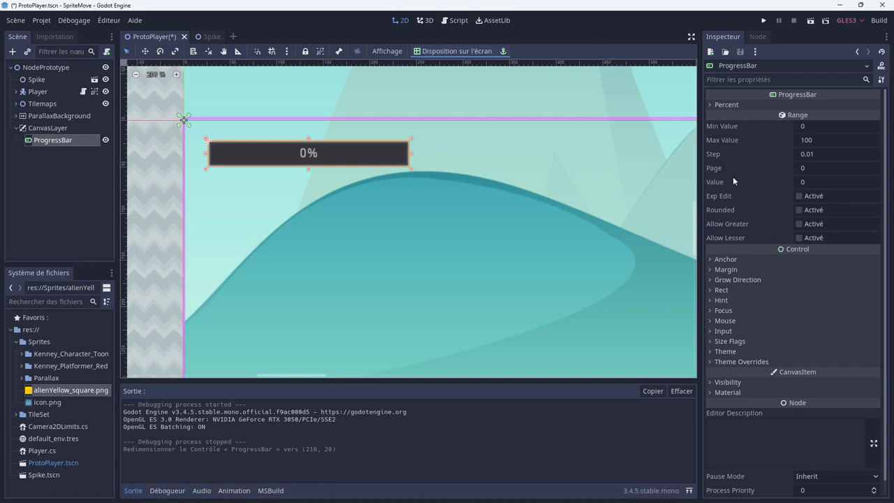
Step: Toggle the percentage display off and back on, and try a Step of 10
click(711, 105)
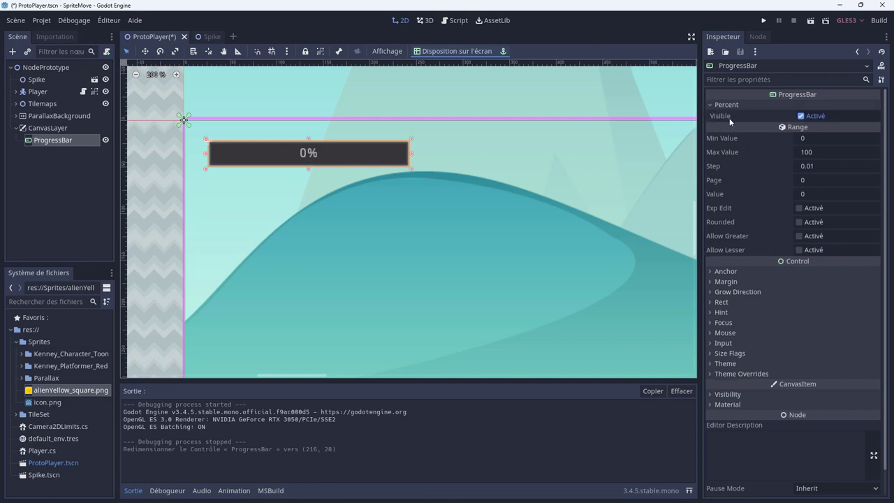
click(800, 116)
click(800, 116)
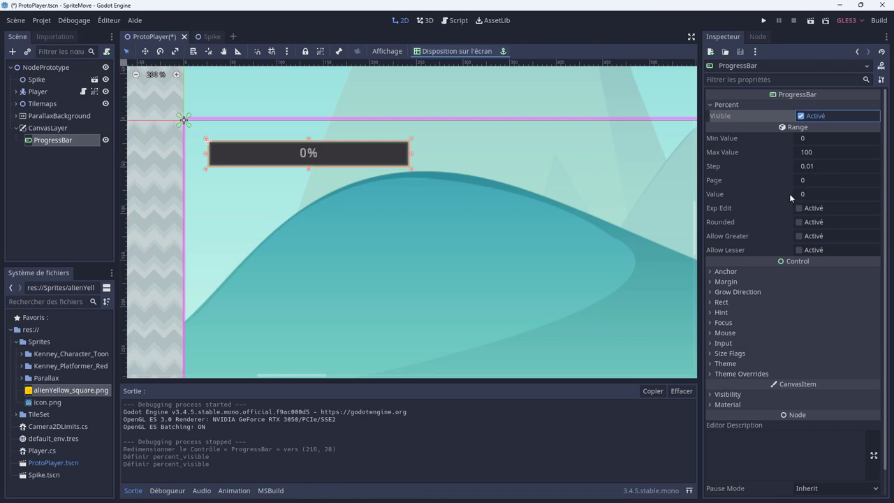
mouse_move(788, 198)
mouse_down()
mouse_move(775, 197)
mouse_move(823, 193)
mouse_move(826, 206)
mouse_up()
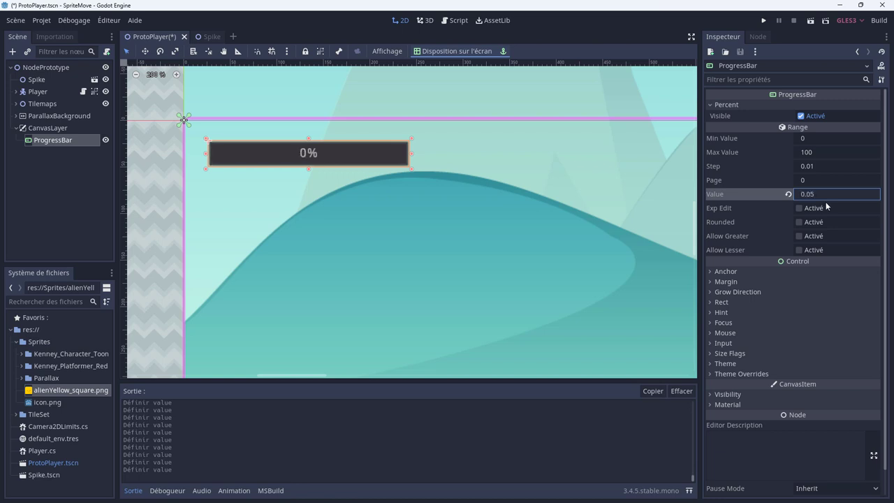
click(820, 165)
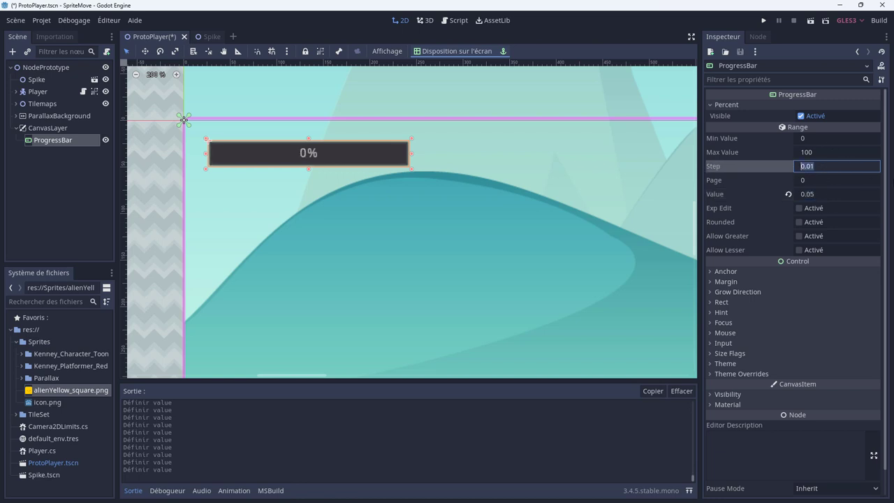
text(10)
click(814, 197)
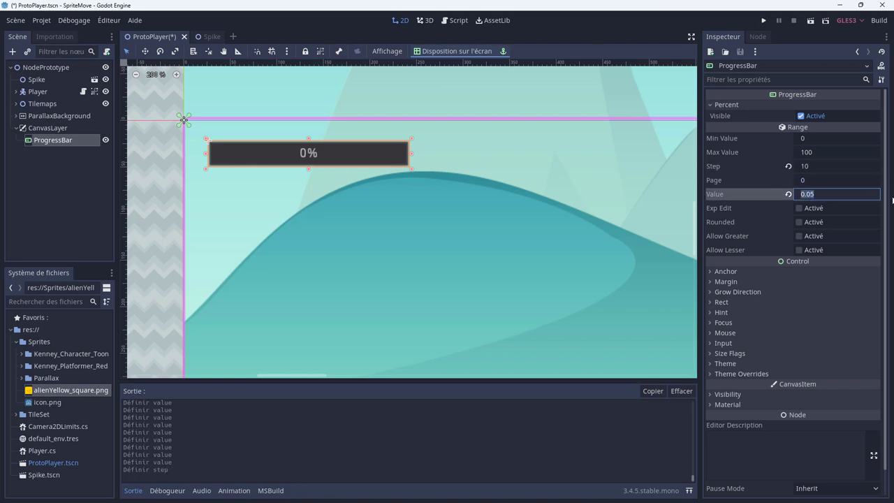
Step: Change the ProgressBar's Step to 5 and Value to 50 so it shows 50%
click(808, 154)
click(846, 168)
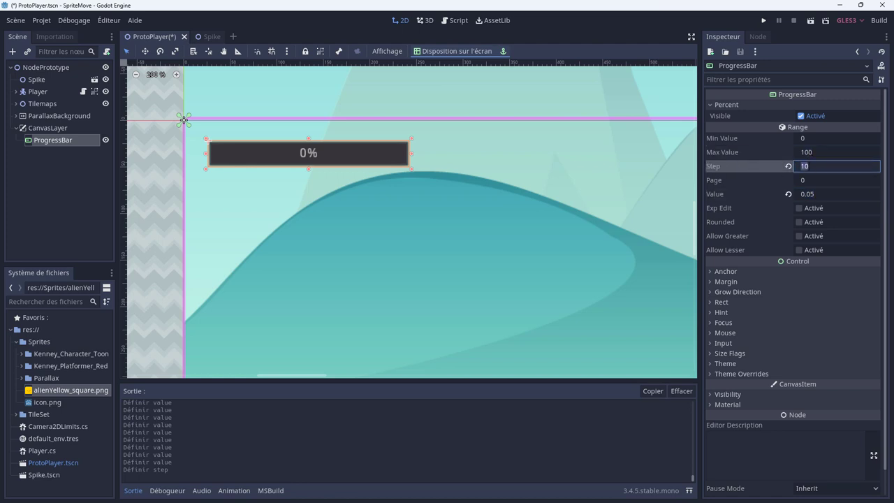
text(5)
key(Tab)
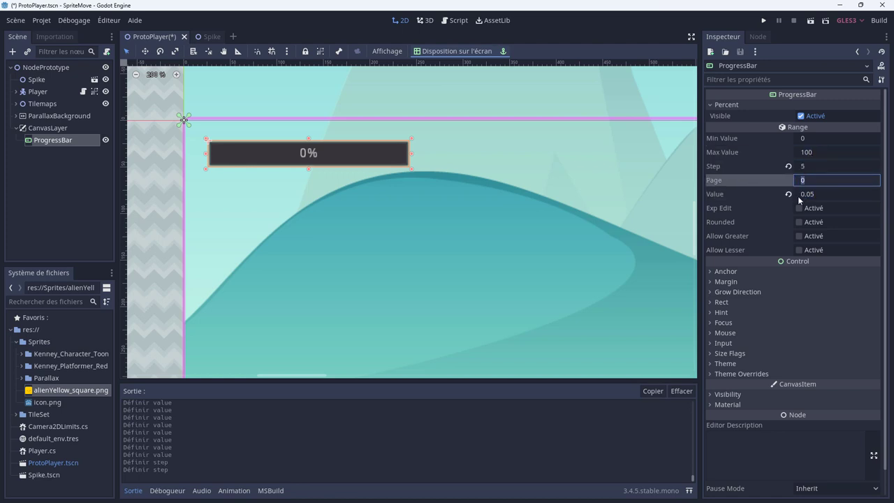
key(Tab)
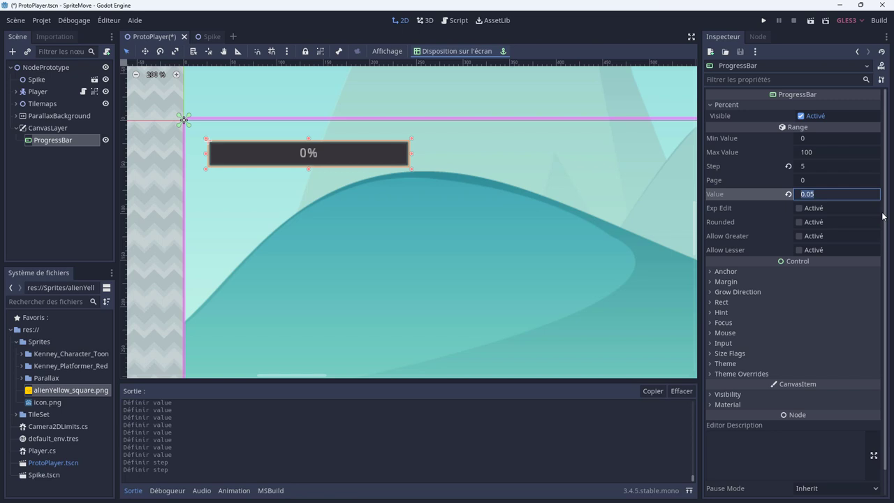
text(50)
key(Tab)
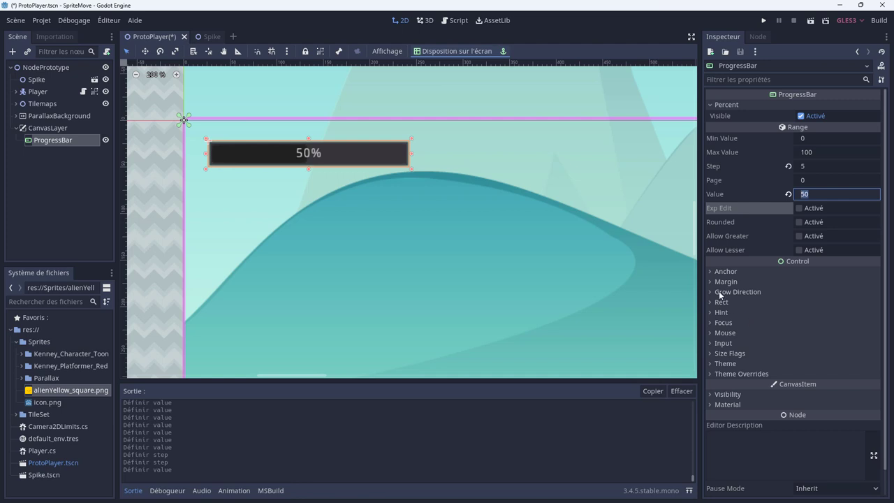
click(709, 271)
click(708, 271)
Step: Expand Theme Overrides, glance at Colors and Fonts, and open Styles to reveal Fg and Bg
click(708, 281)
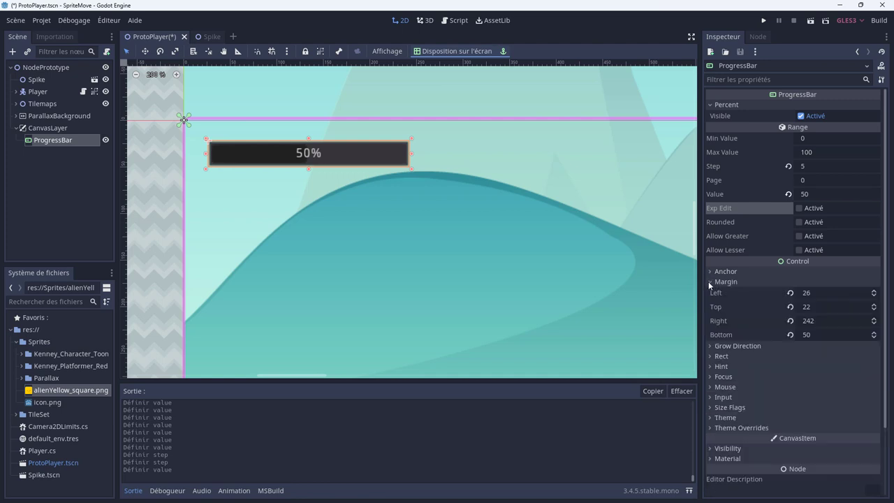
click(708, 282)
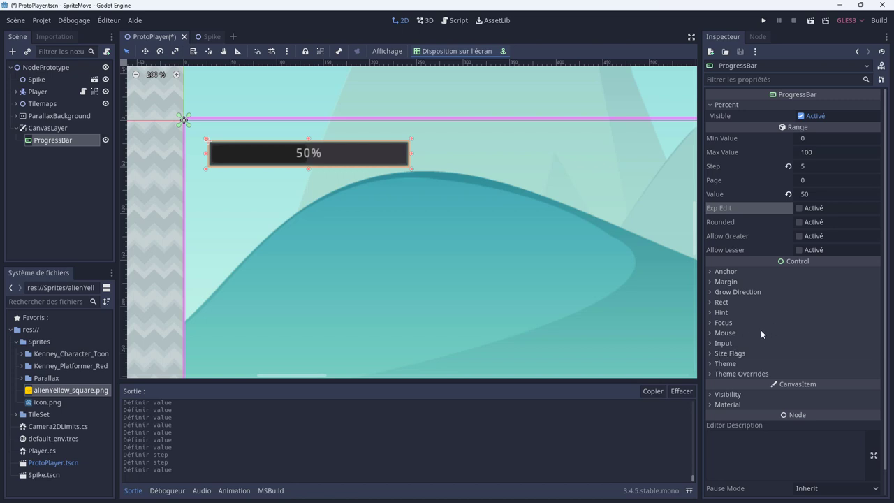
click(709, 373)
scroll(767, 353, down, 2)
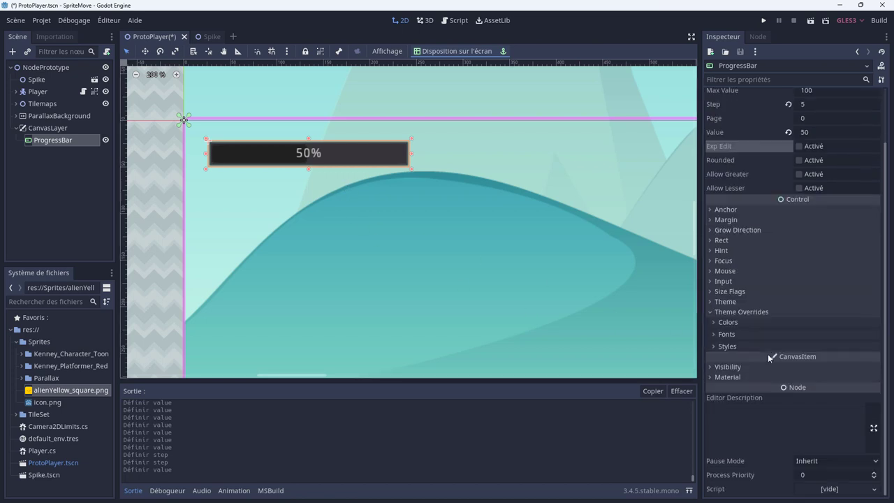
click(712, 321)
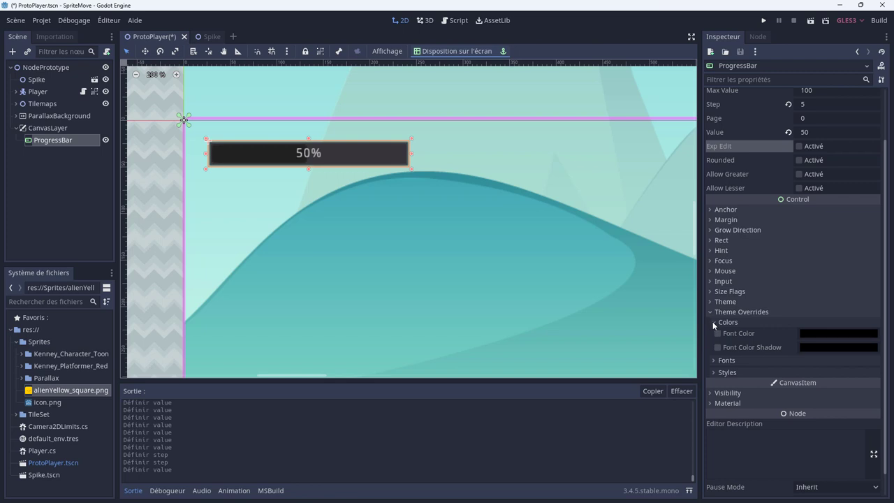
click(712, 321)
click(712, 334)
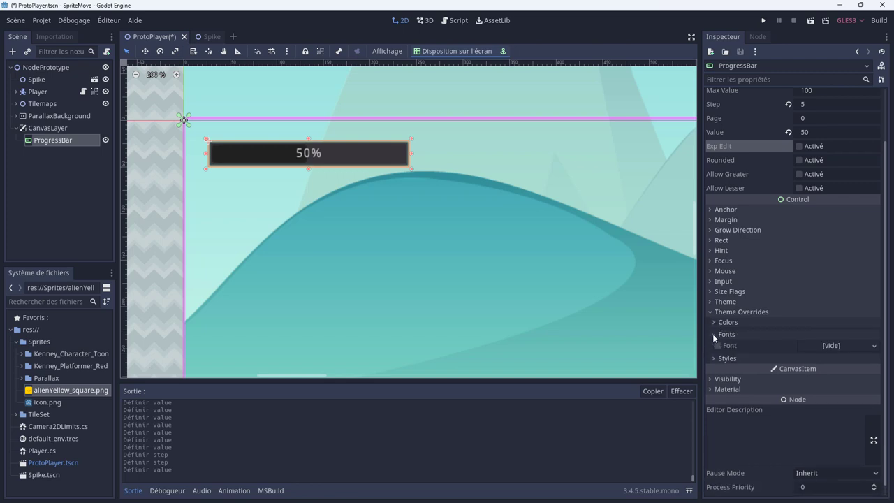
click(714, 334)
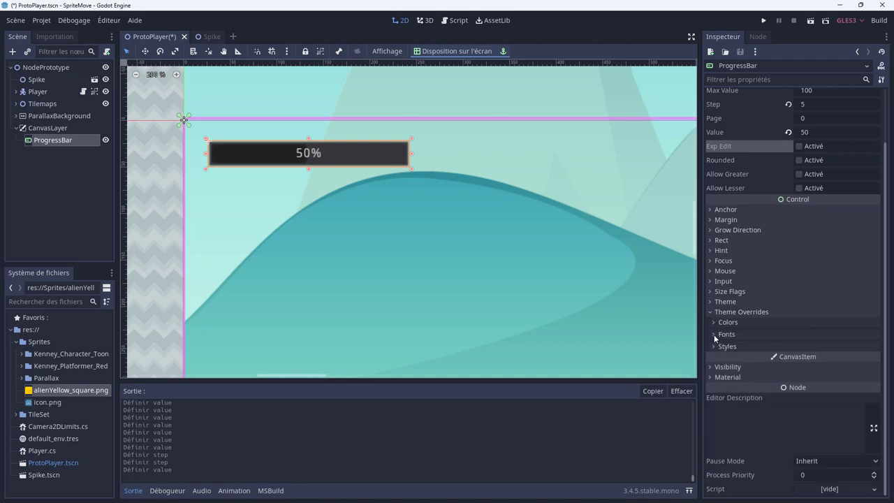
click(713, 345)
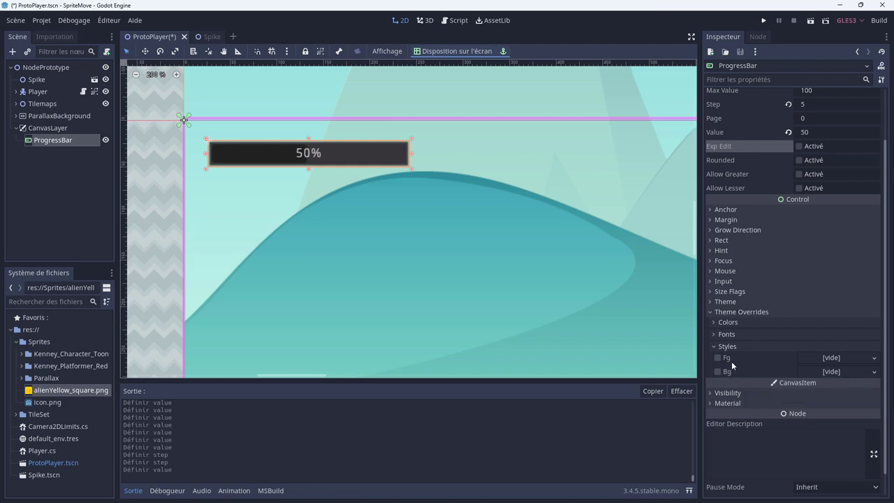
Step: Assign a new StyleBoxFlat to the ProgressBar's Fg style and expand it
click(872, 358)
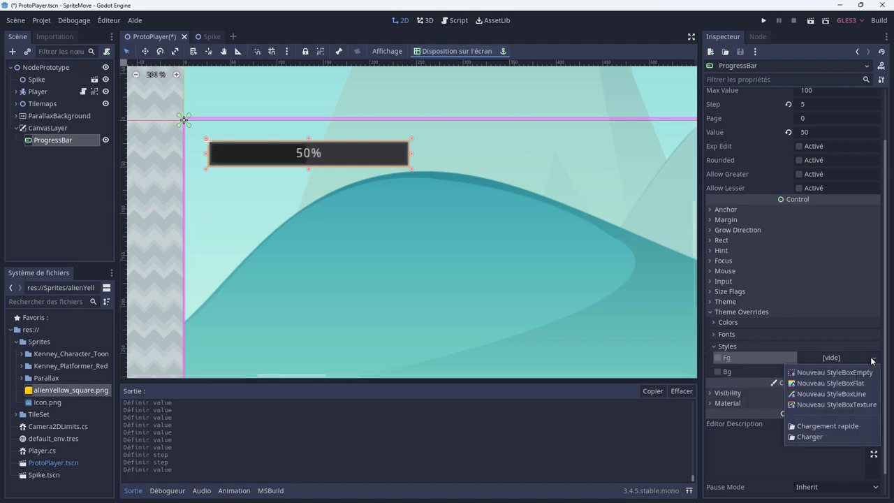
click(816, 384)
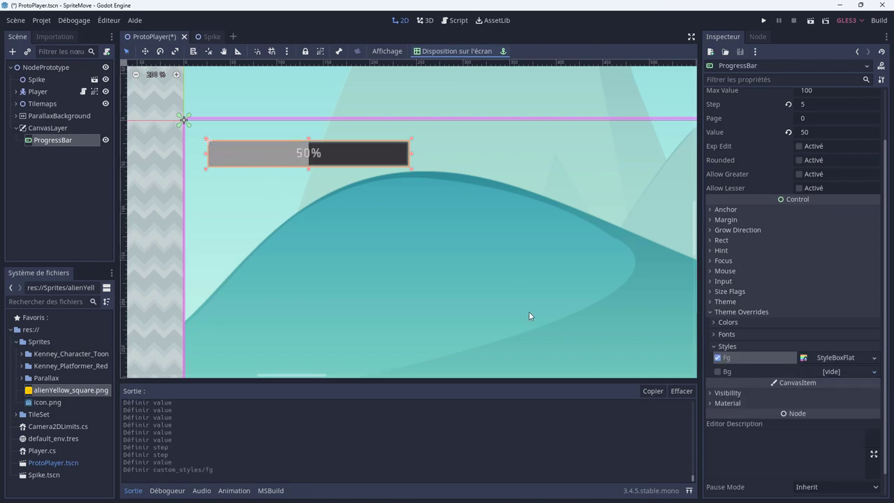
click(837, 358)
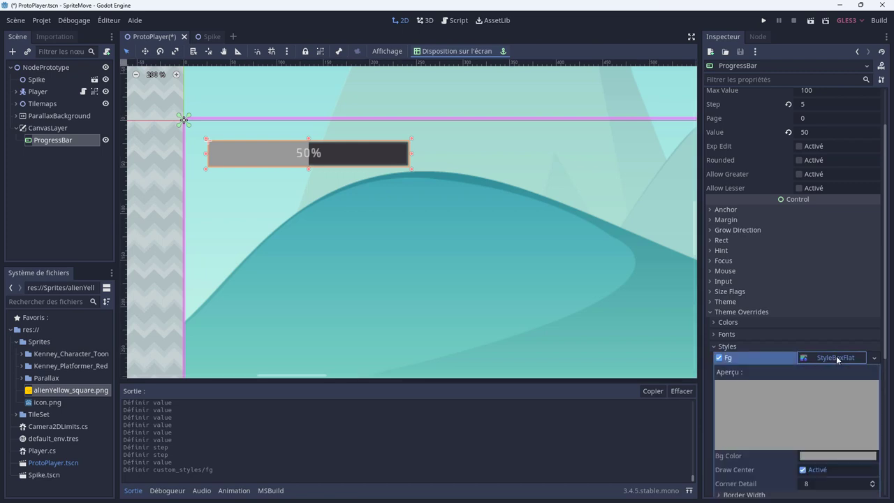
scroll(804, 383, down, 3)
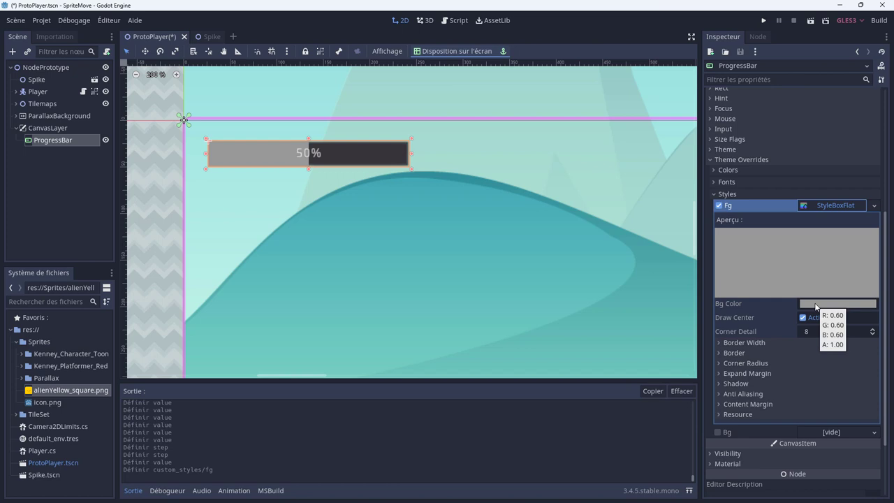
Step: Set the Fg style's Bg Color to green #2bbd74
click(815, 305)
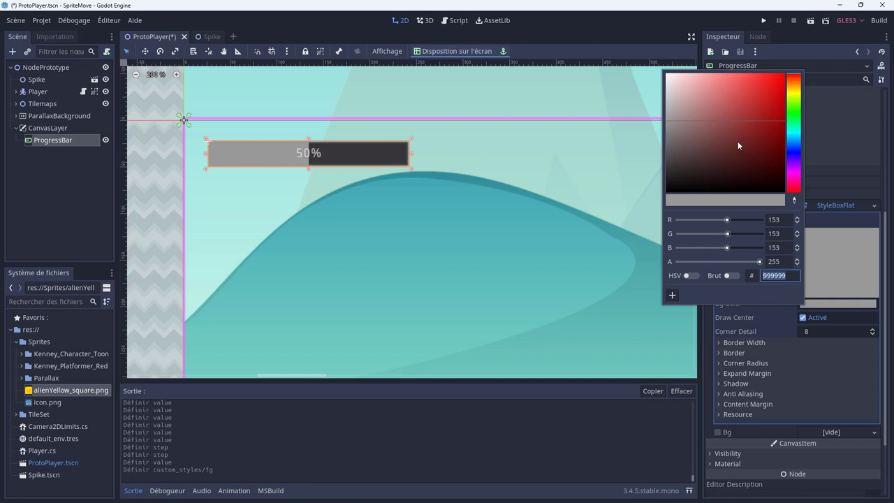
drag(736, 141, 774, 67)
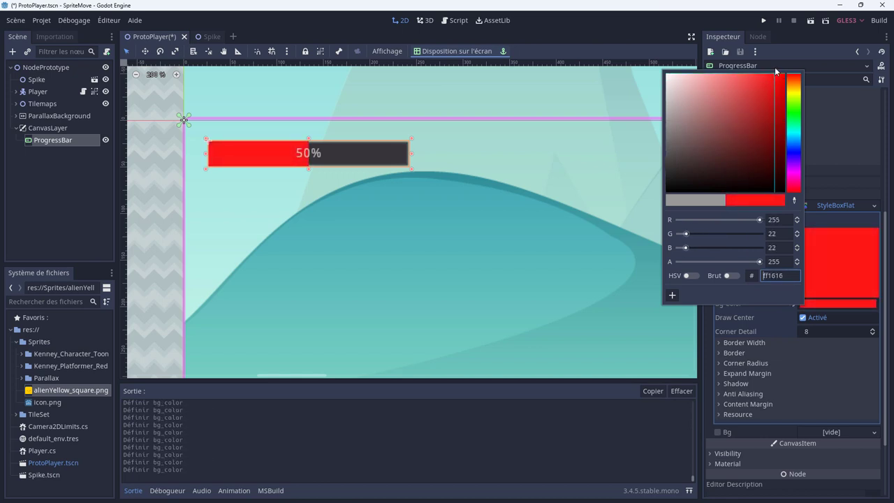
click(761, 98)
click(793, 122)
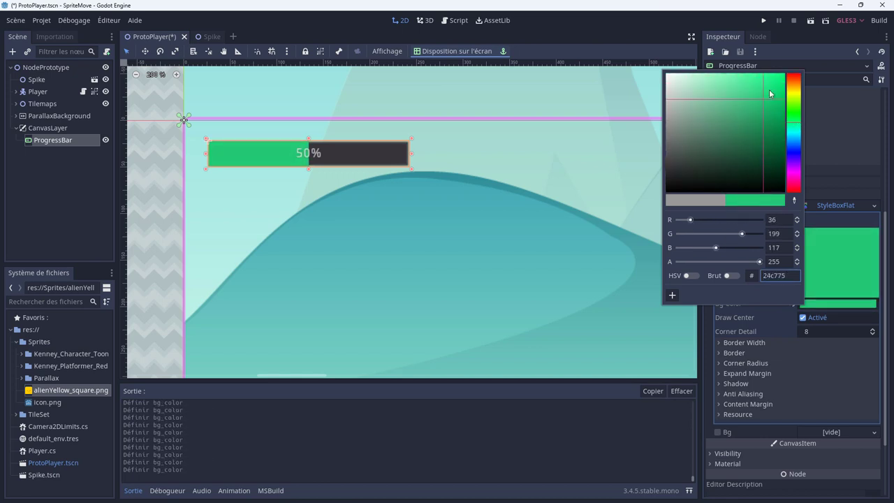
mouse_move(770, 94)
mouse_down()
mouse_move(784, 73)
mouse_move(758, 103)
mouse_up()
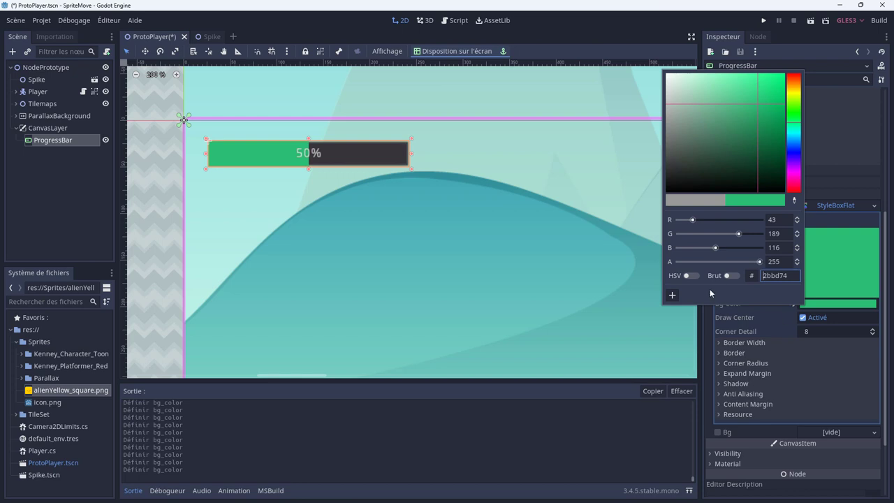
click(810, 373)
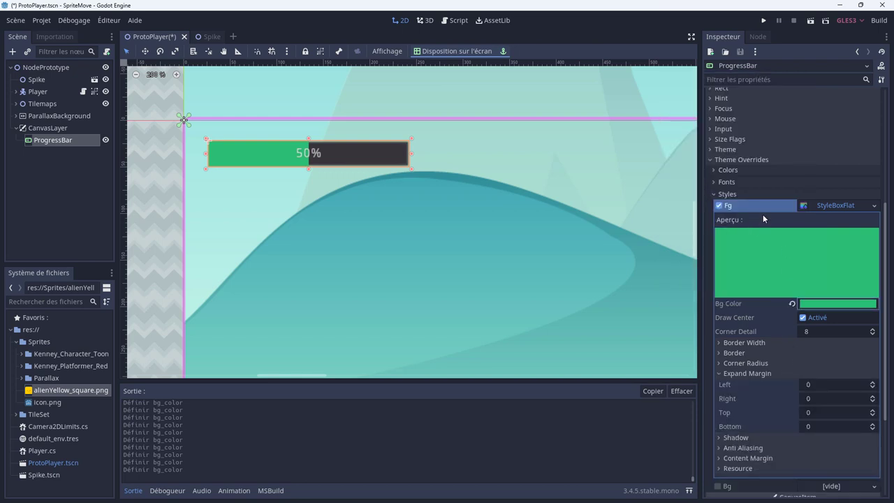
click(721, 193)
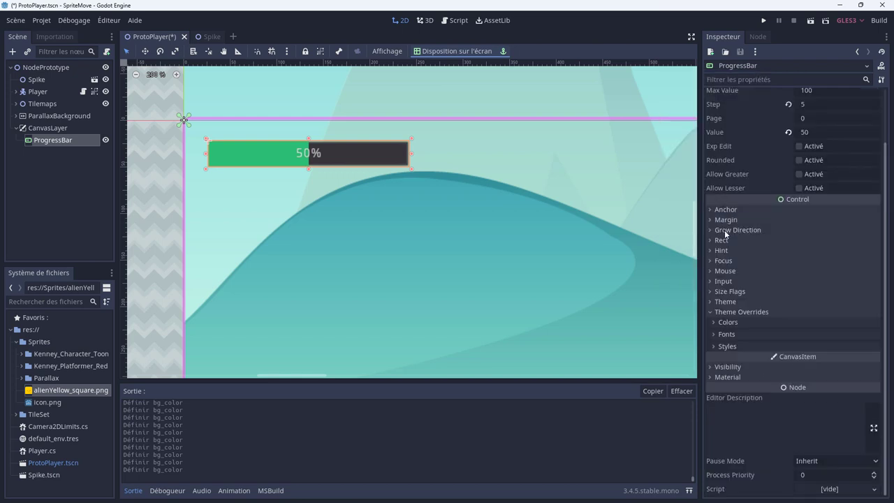
click(714, 346)
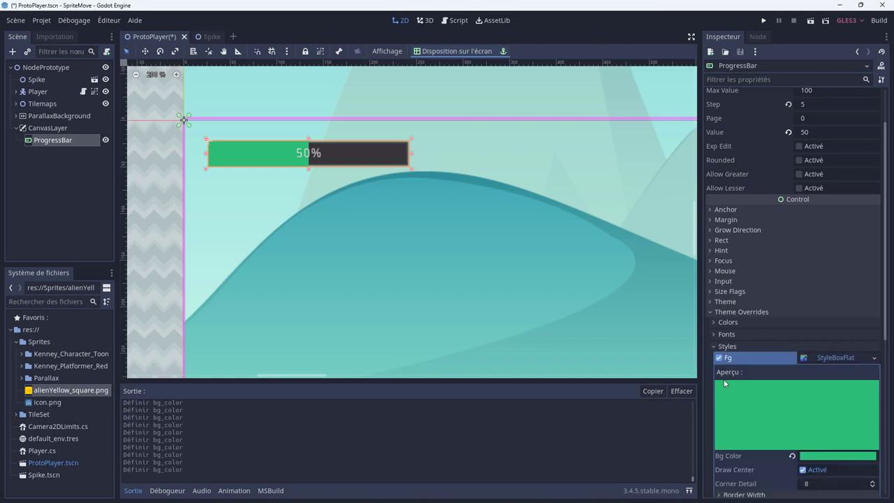
scroll(734, 384, down, 5)
Step: Assign a new StyleBoxFlat to the ProgressBar's Bg style and expand it
click(826, 384)
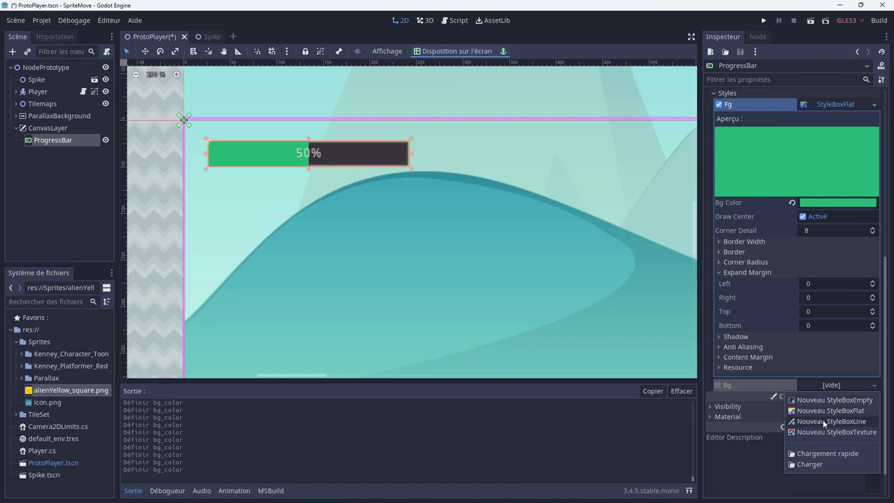
click(828, 411)
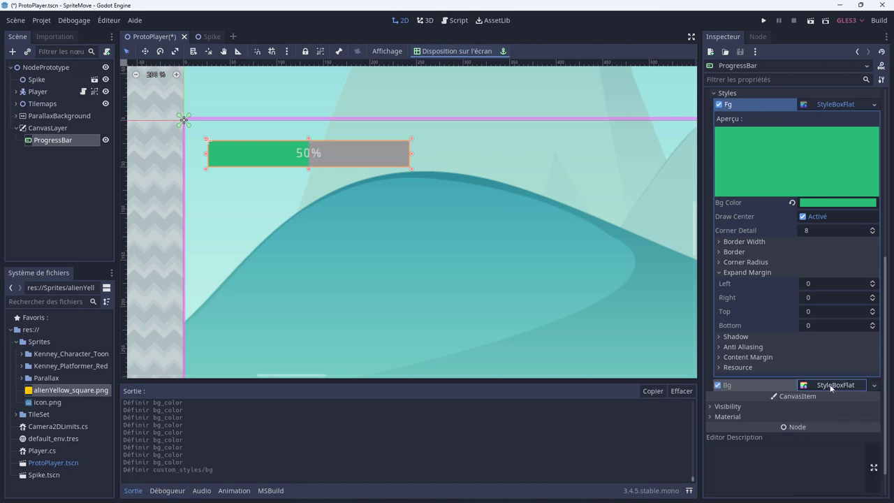
click(829, 385)
scroll(800, 422, down, 3)
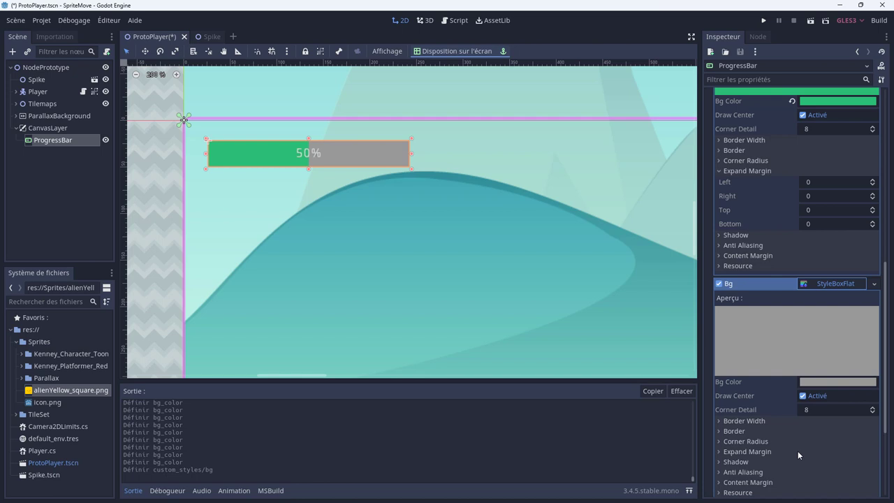
Step: Set the background style's Bg Color to bright red
click(824, 385)
click(736, 185)
drag(748, 176, 783, 156)
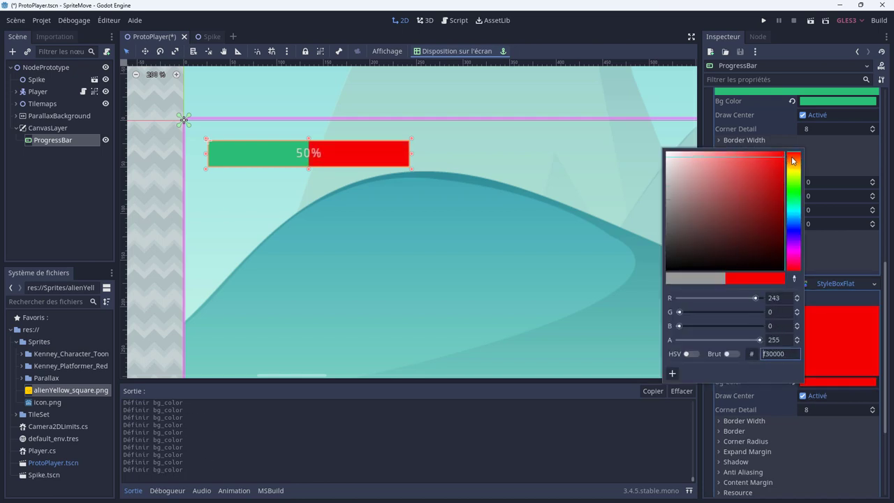
click(825, 464)
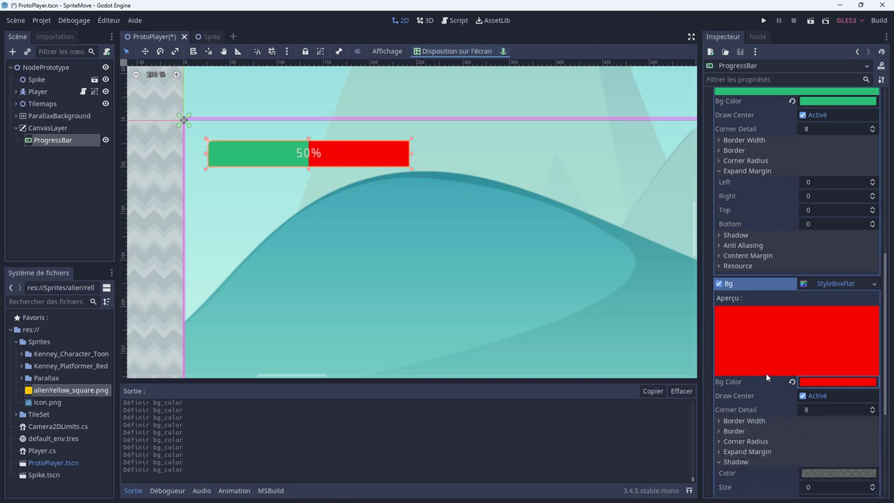
scroll(765, 376, up, 2)
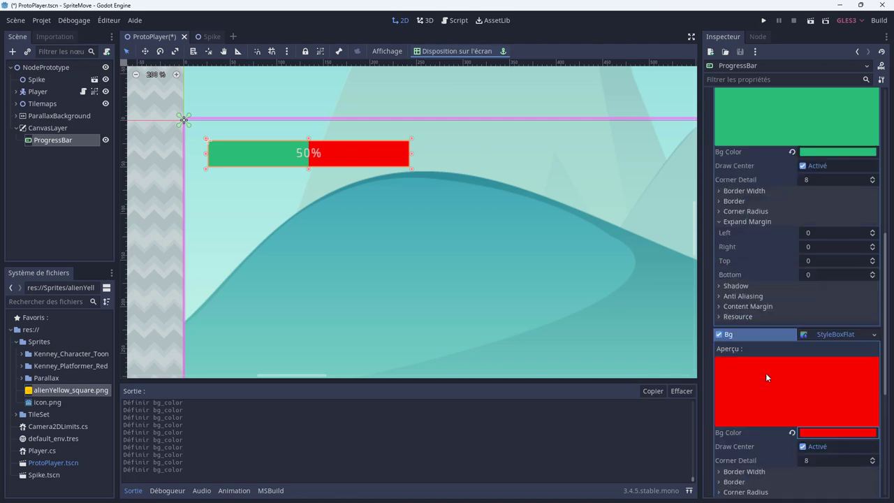
scroll(765, 377, up, 3)
scroll(765, 377, up, 3)
scroll(765, 377, up, 2)
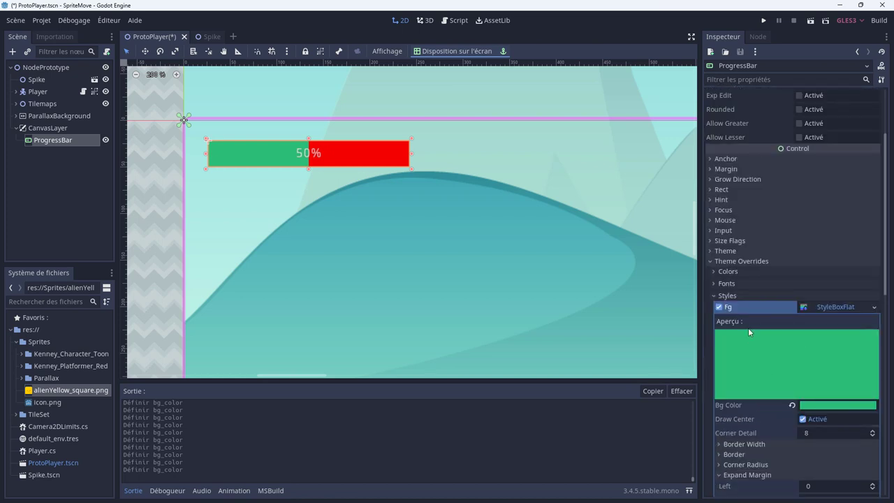
Step: Enable the Font Color override under Theme Overrides > Colors and set it to white
click(713, 283)
click(713, 271)
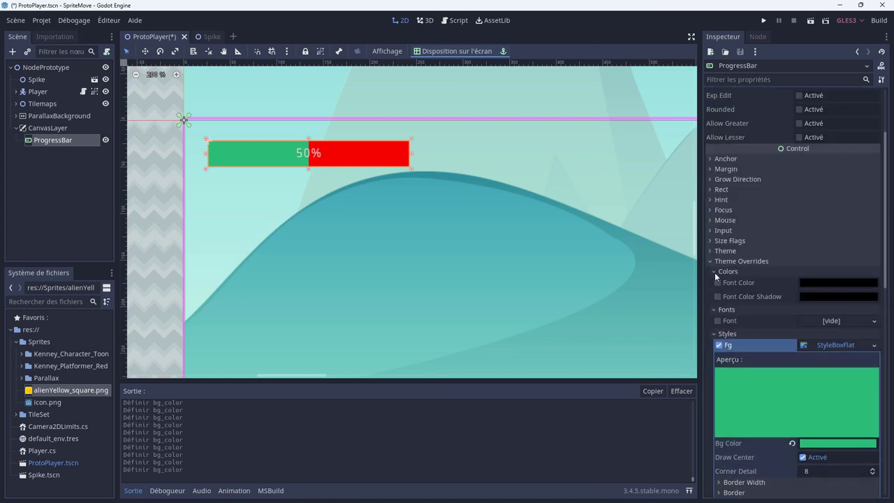
click(832, 282)
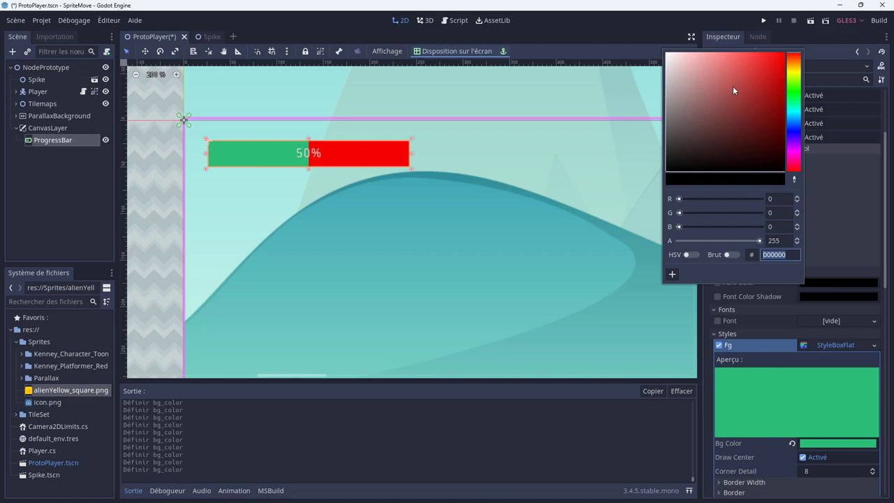
drag(733, 86, 665, 53)
drag(698, 122, 652, 44)
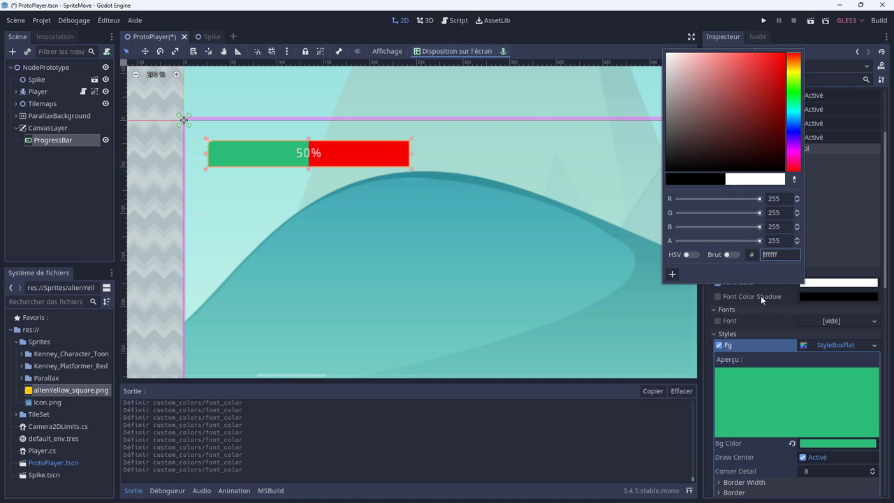
click(717, 297)
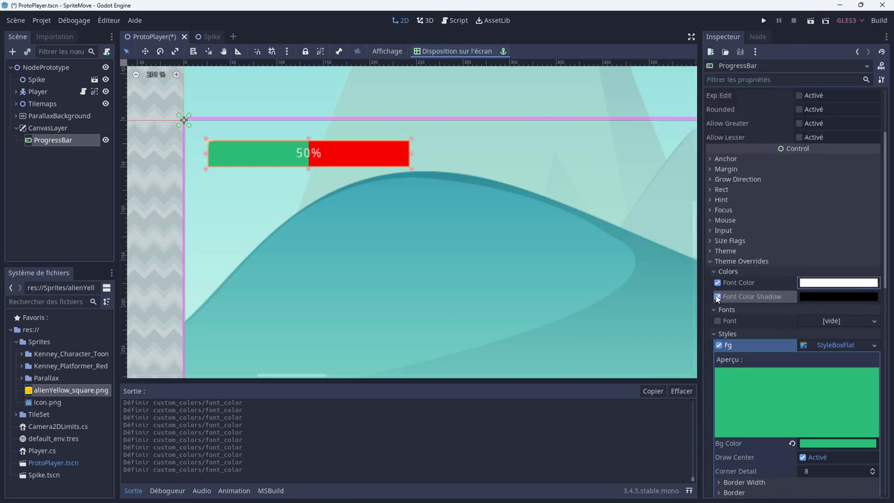
Step: Try a blue Font Color Shadow override, then uncheck it again
click(717, 296)
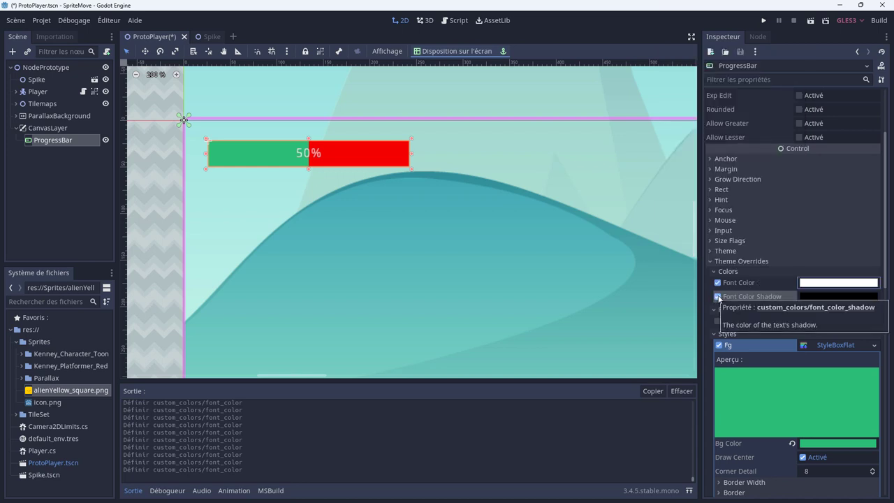
click(810, 298)
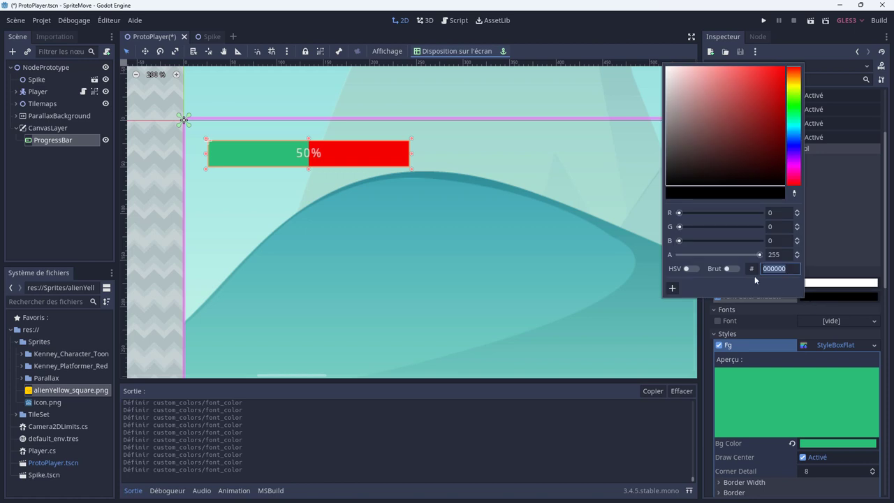
click(794, 143)
drag(740, 117, 748, 99)
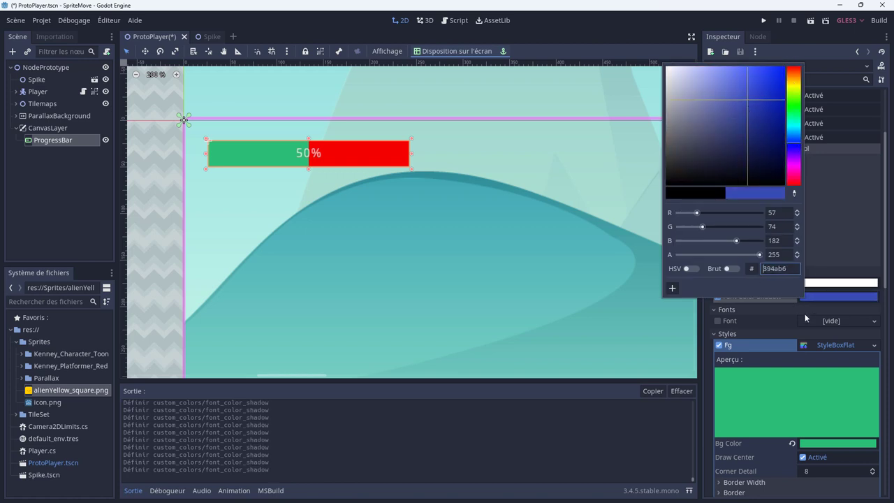
click(727, 333)
click(717, 309)
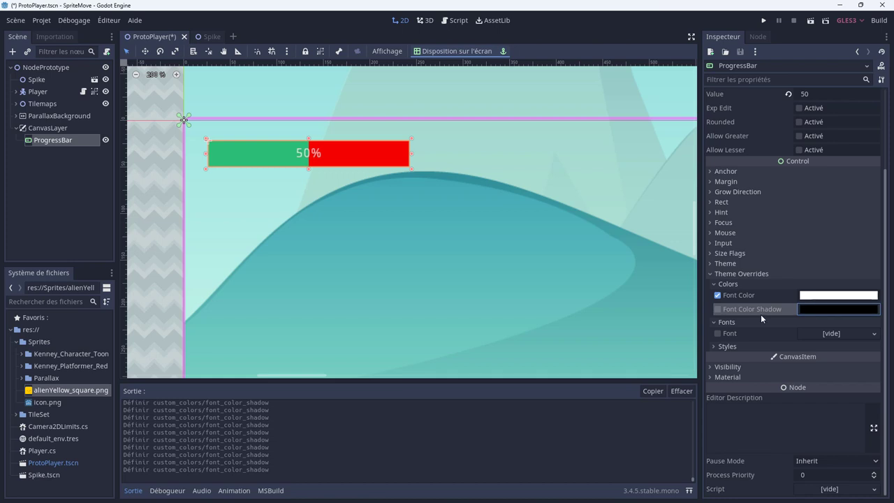
Step: Turn off Percent Visible on the ProgressBar in the Inspector
scroll(461, 283, down, 8)
scroll(462, 292, down, 2)
scroll(475, 285, up, 1)
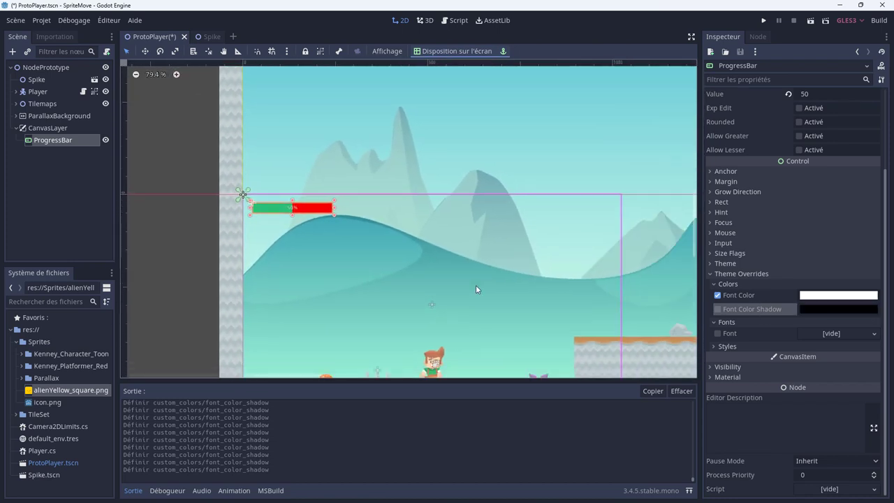
scroll(474, 286, up, 1)
scroll(405, 280, up, 5)
scroll(625, 302, down, 1)
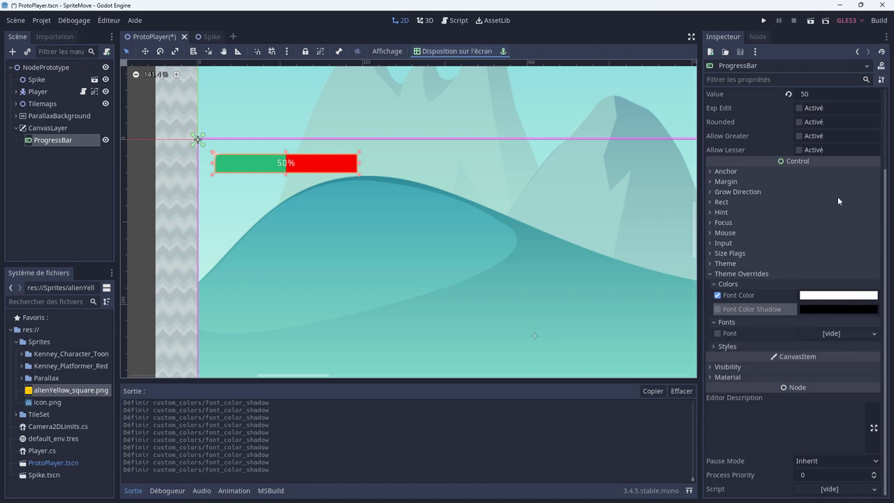
scroll(762, 241, up, 1)
scroll(761, 242, up, 1)
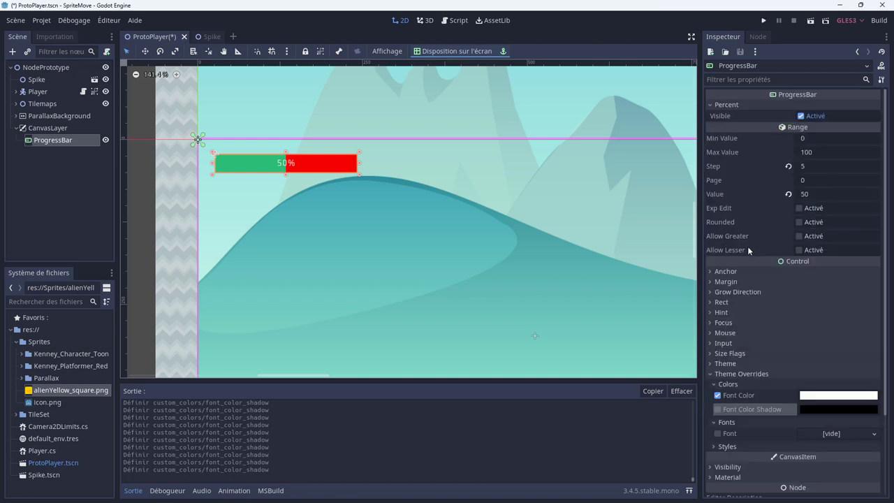
click(800, 115)
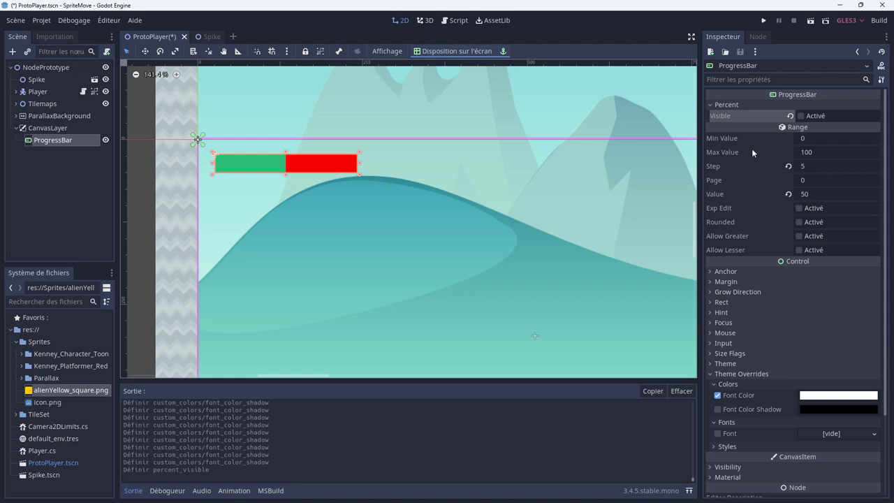
Step: Set the bar's Value to 10, then 100, and turn Percent Visible back on
click(811, 197)
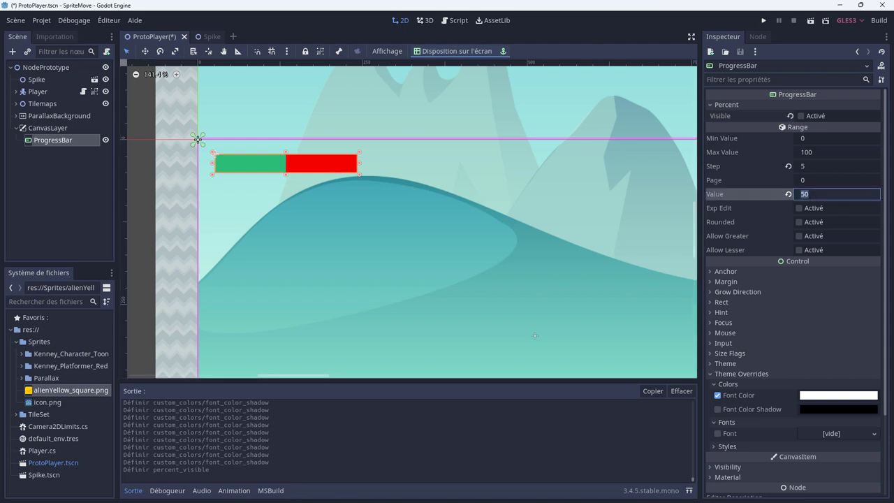
text(10)
key(Return)
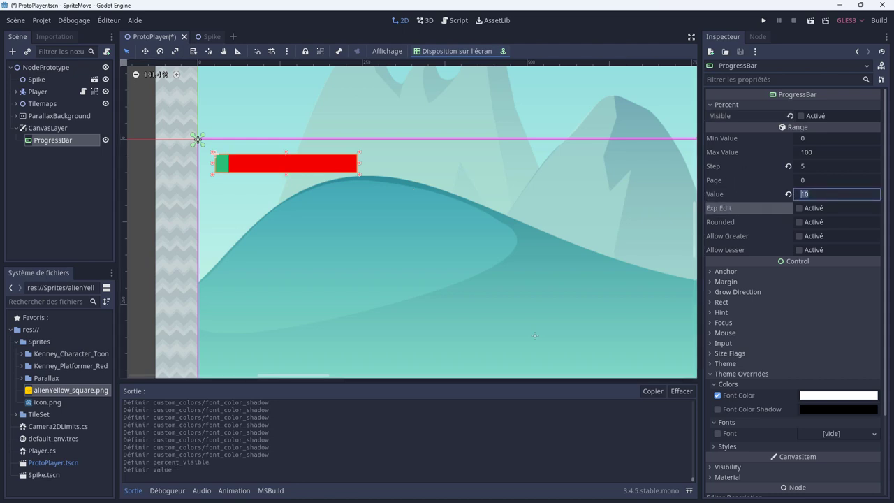
text(1)
text(00)
key(Tab)
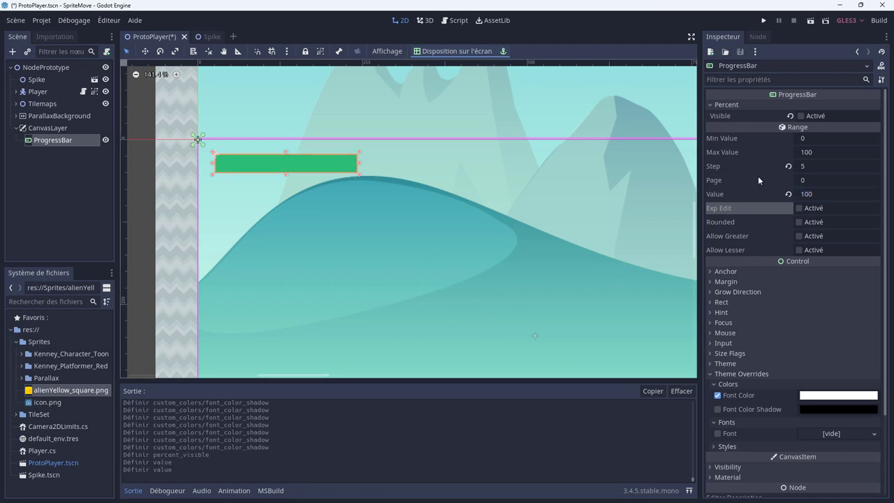
click(801, 116)
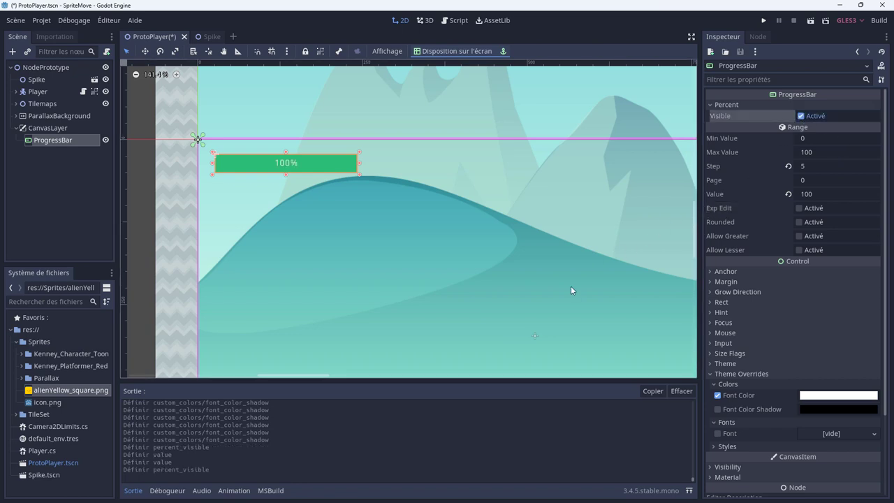
Step: Zoom out the 2D view, select the Player node and open its Player.cs script
scroll(571, 285, down, 3)
scroll(504, 299, down, 3)
scroll(540, 363, up, 1)
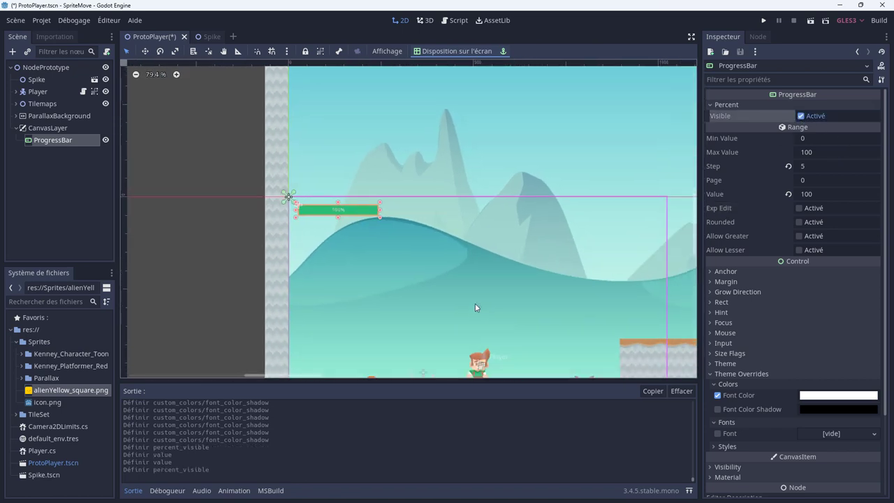
scroll(474, 303, up, 1)
scroll(432, 268, down, 1)
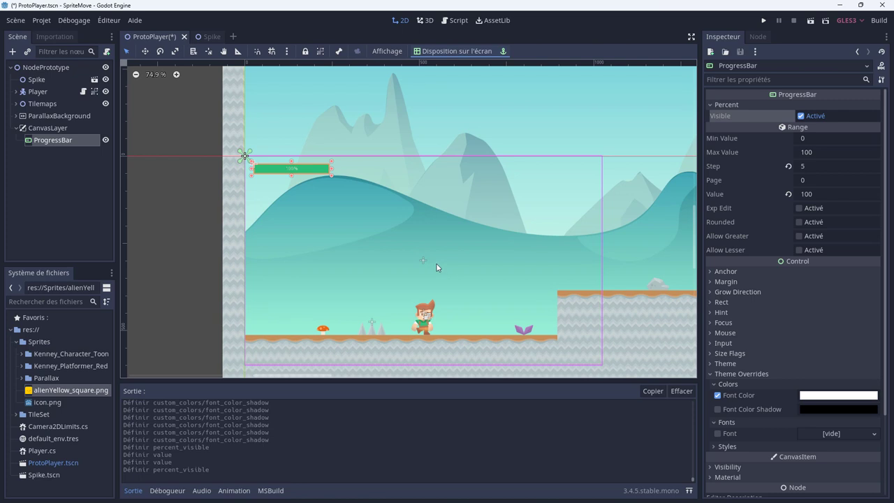
click(41, 92)
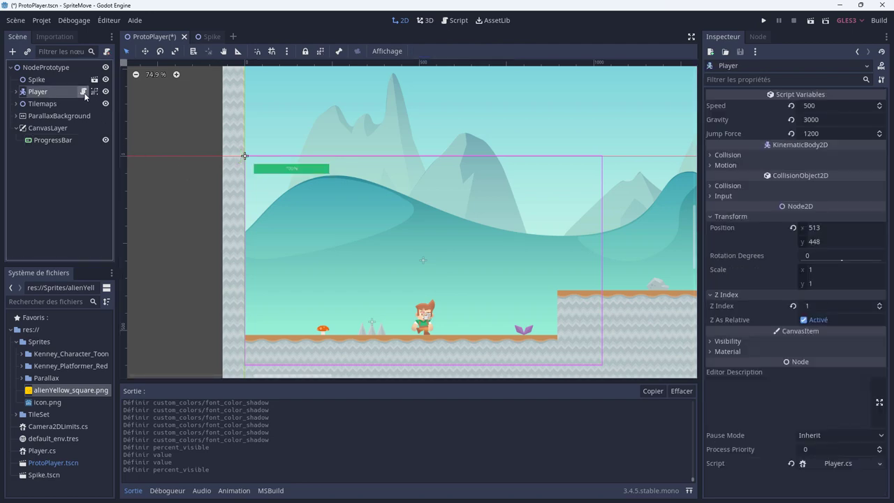
click(83, 92)
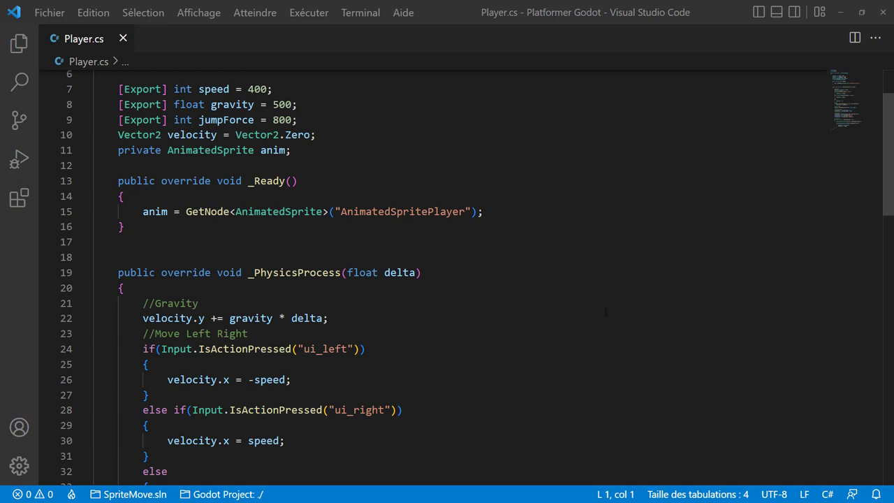
Step: Declare a private ProgressBar pb; field on line 12 of Player.cs
scroll(579, 301, up, 1)
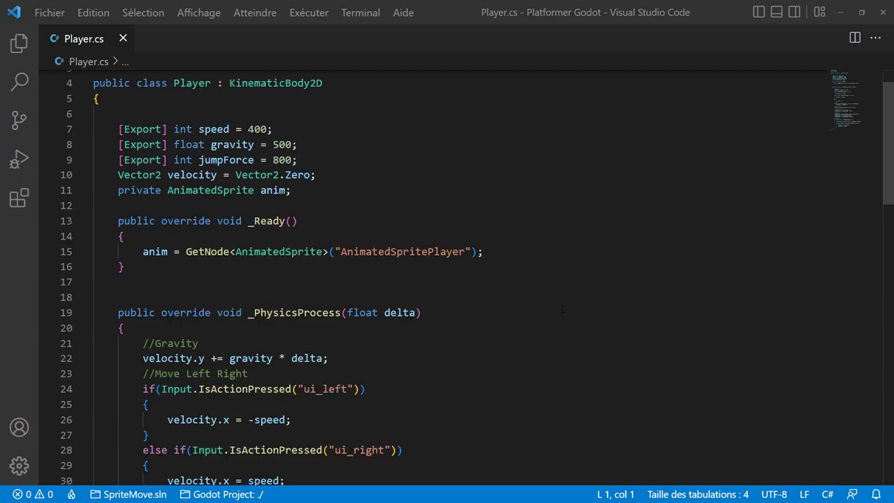
click(141, 204)
text(p)
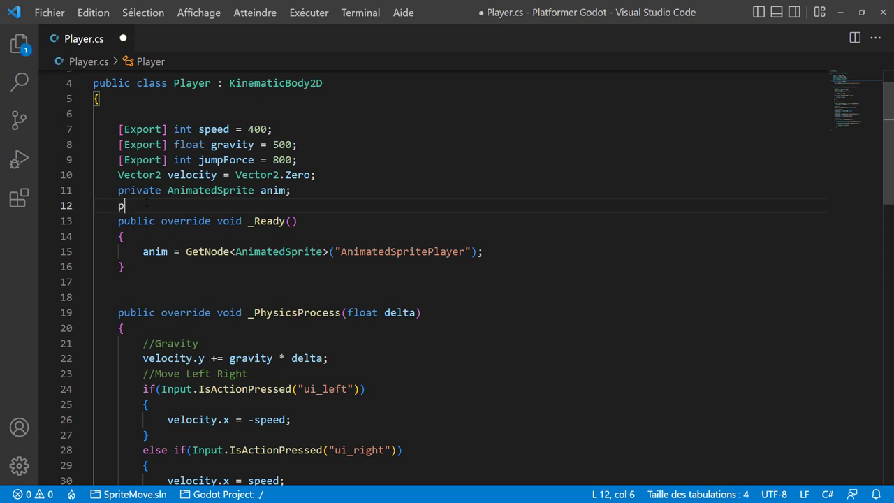
text(rivate prog)
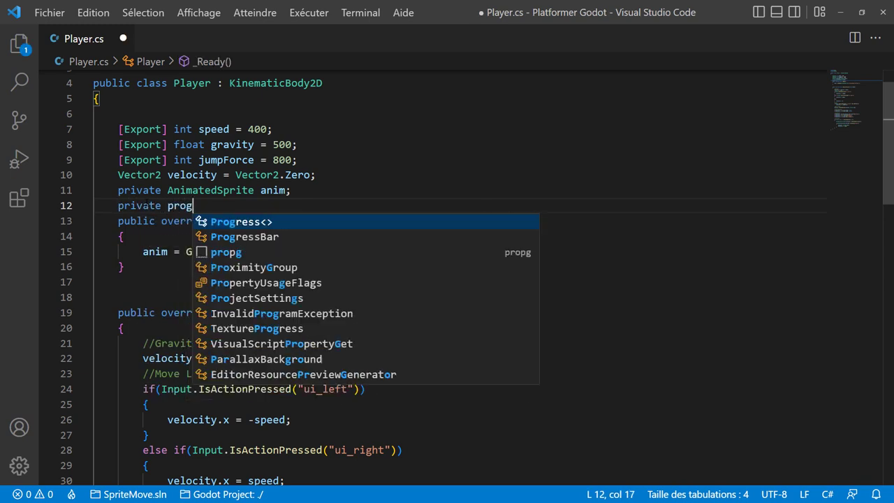
text(re)
key(Down)
key(Return)
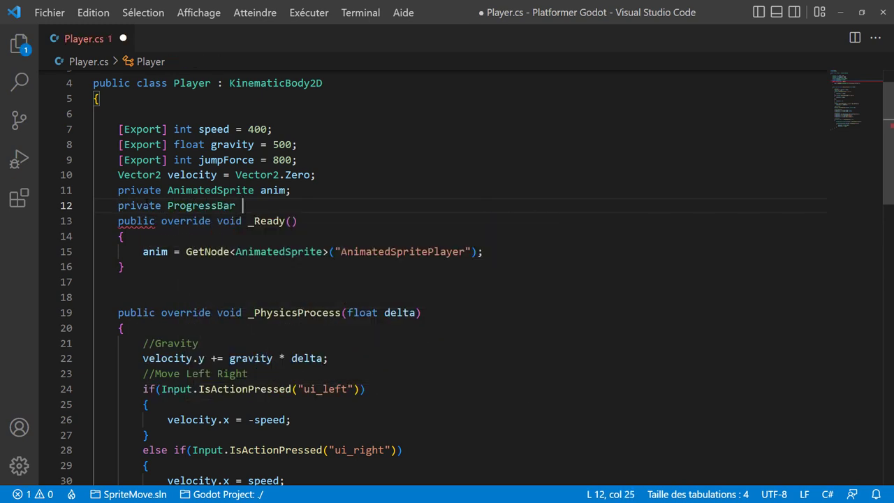
text(pb;)
key(Return)
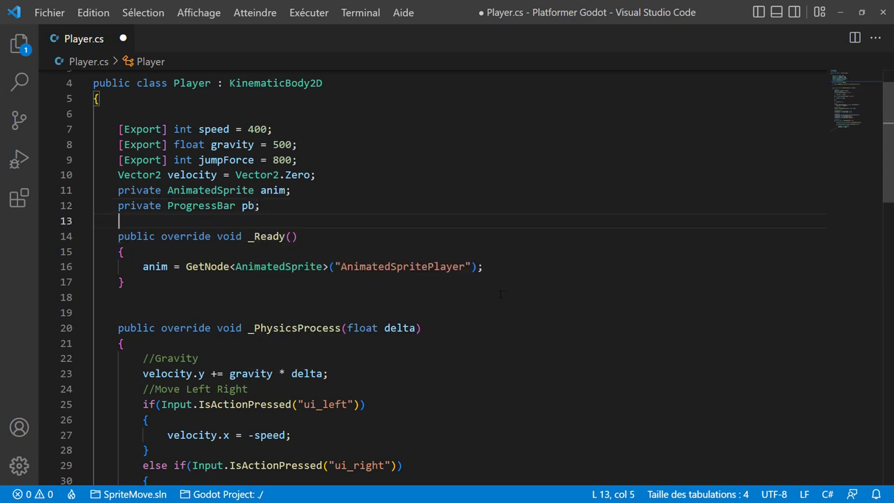
Step: Start a new line pb = GetNode inside _Ready after the anim assignment
click(498, 268)
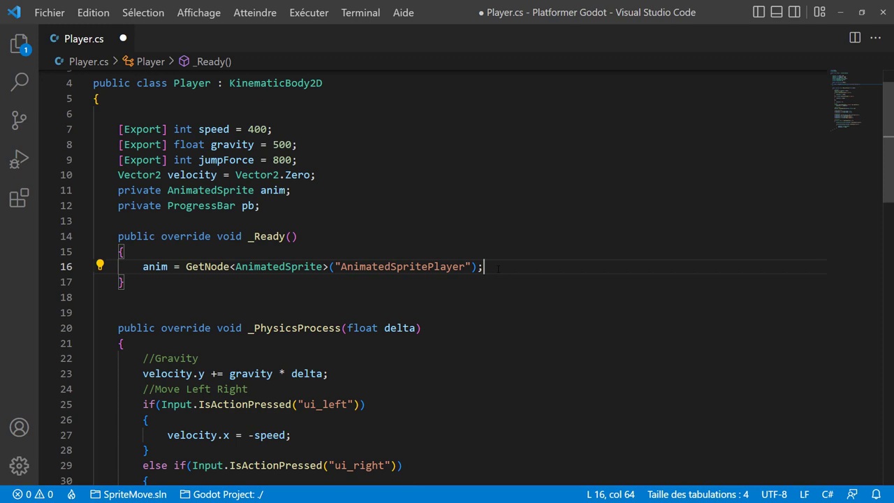
key(Return)
text(pb)
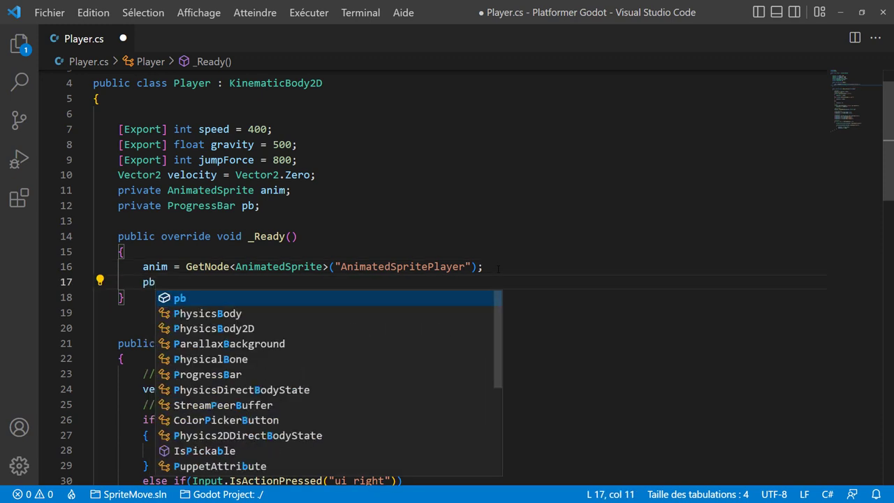
text( = )
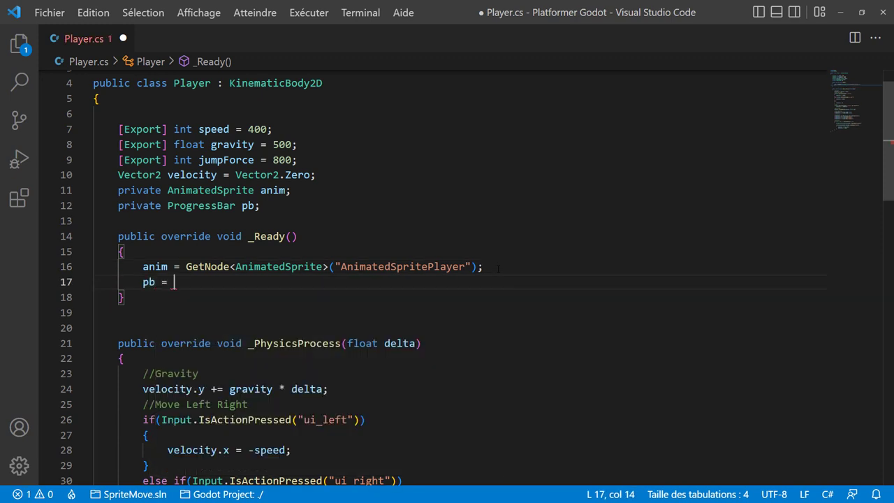
text(Getn)
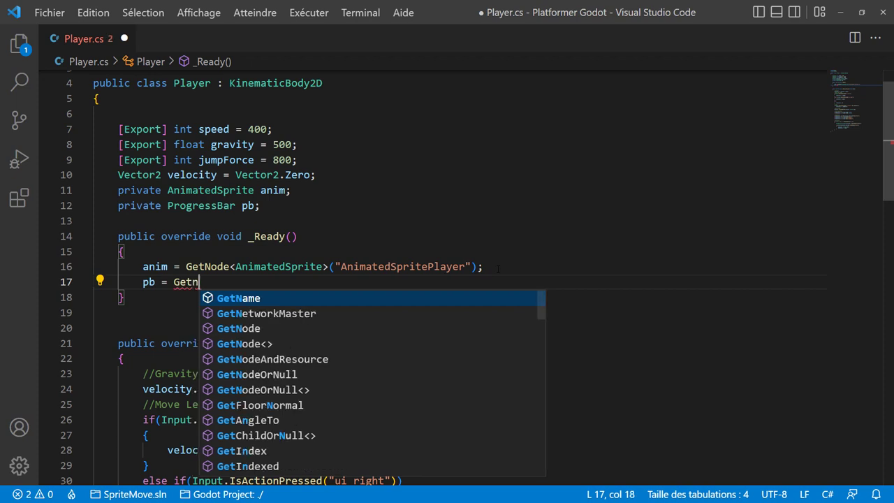
text(ode)
key(Escape)
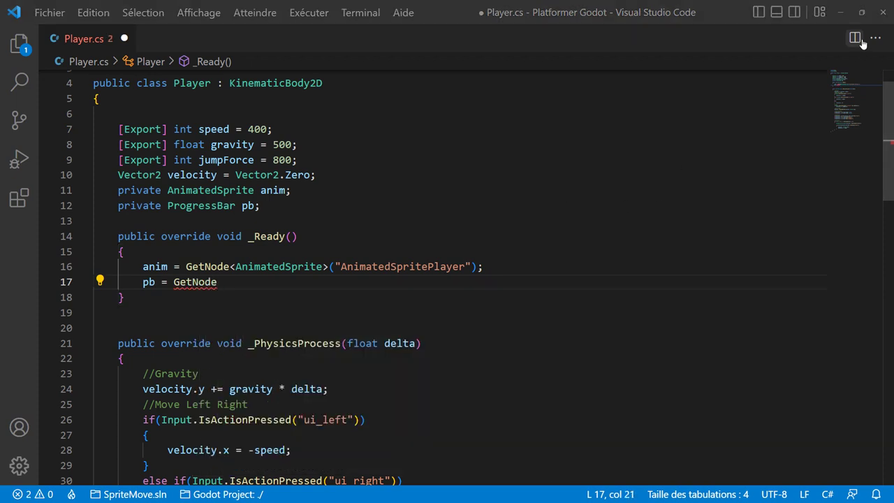
Step: Back in Godot, check the root node's name and rename CanvasLayer to HUD
key(alt+Tab)
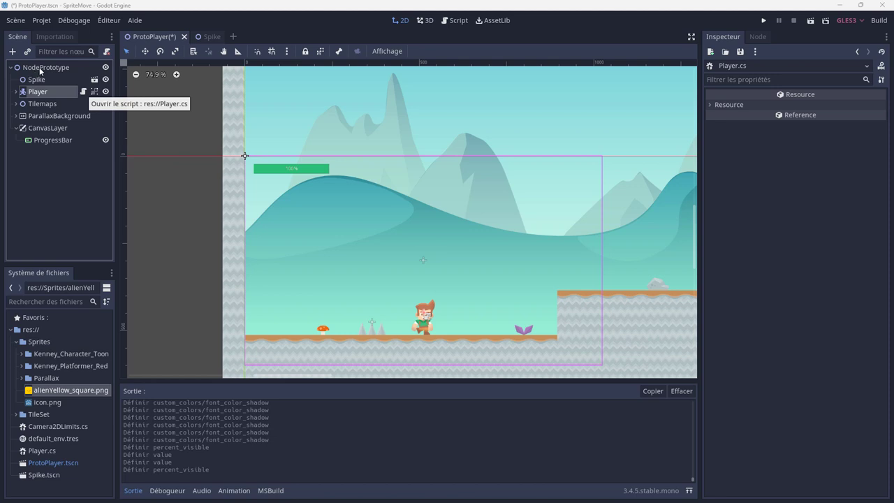
click(39, 67)
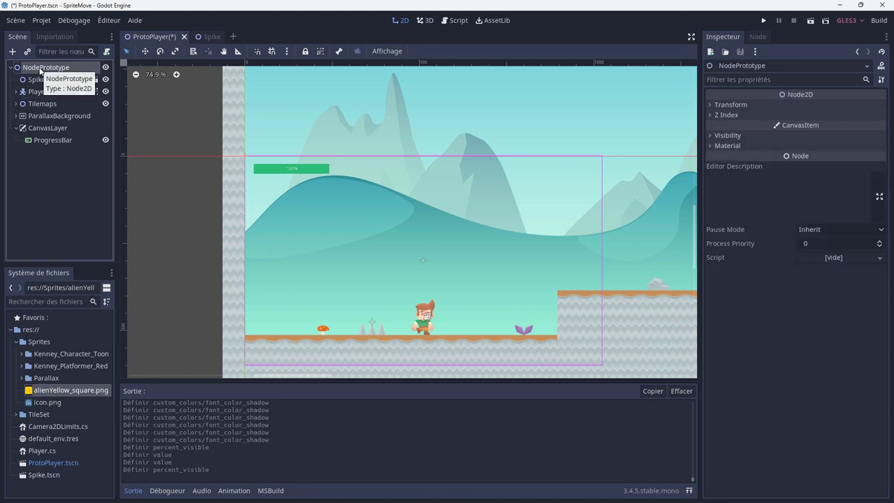
double_click(42, 129)
text(HUD)
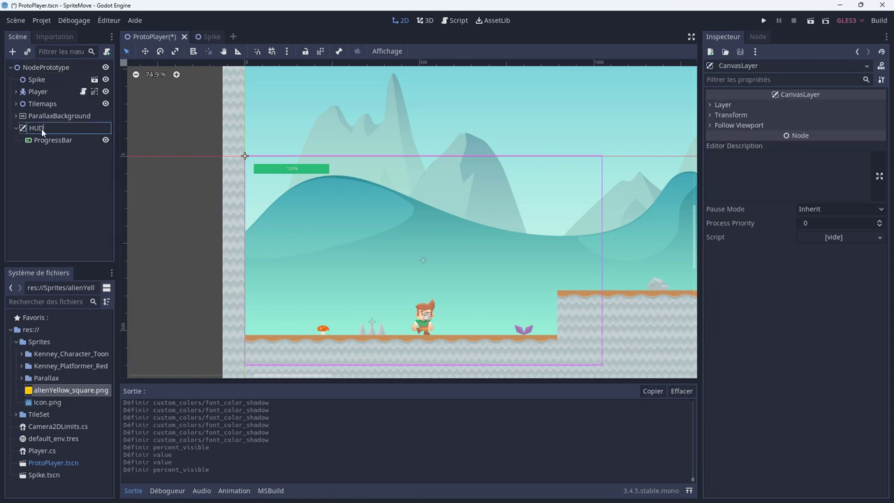
key(Return)
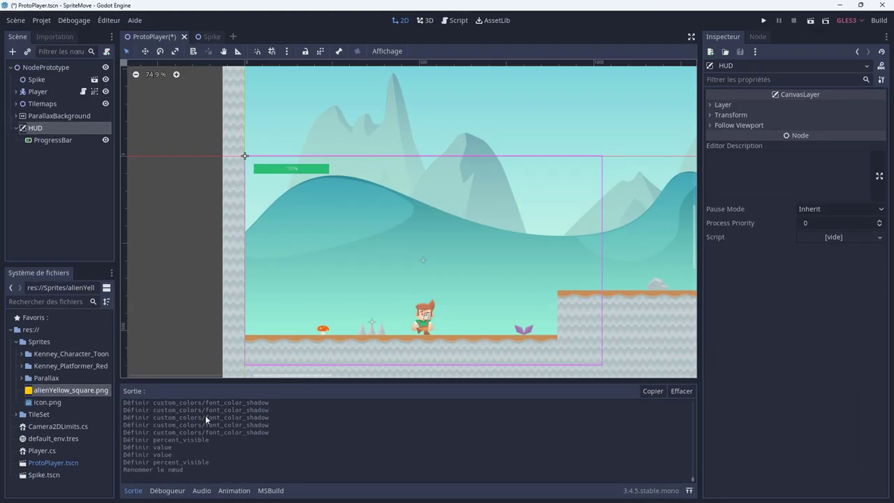
Step: Complete line 17 as pb = GetNode("/root/NodeProtype/HUD/ProgressBar") as ProgressBar
click(83, 91)
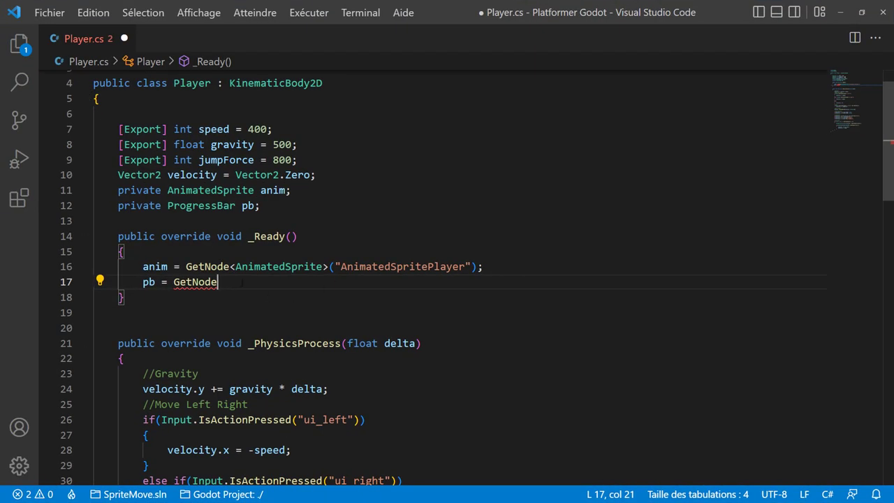
text((")
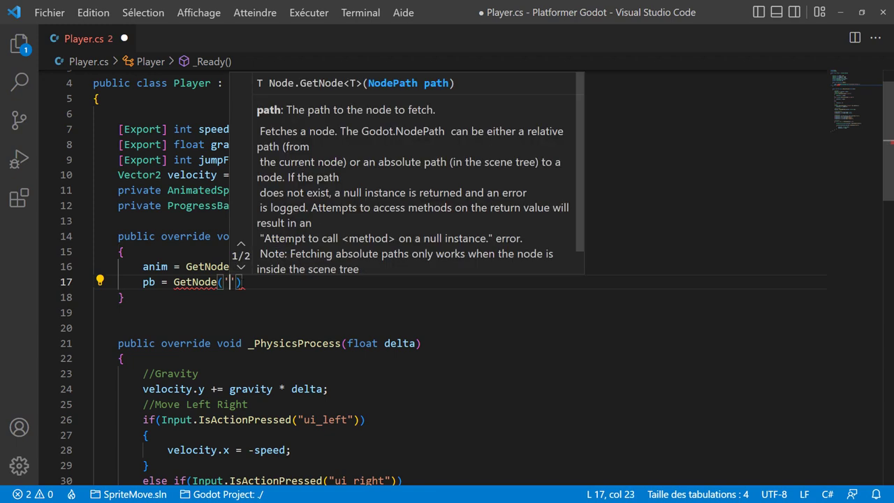
key(BackSpace)
text(")
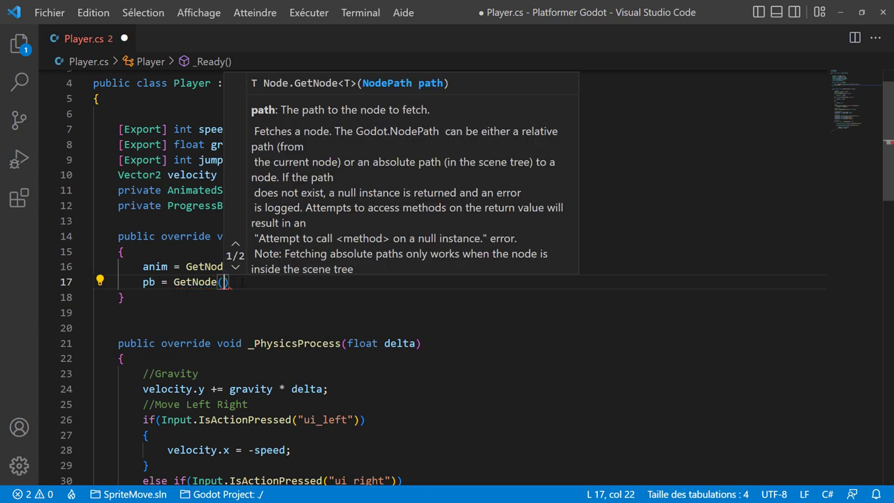
text(/)
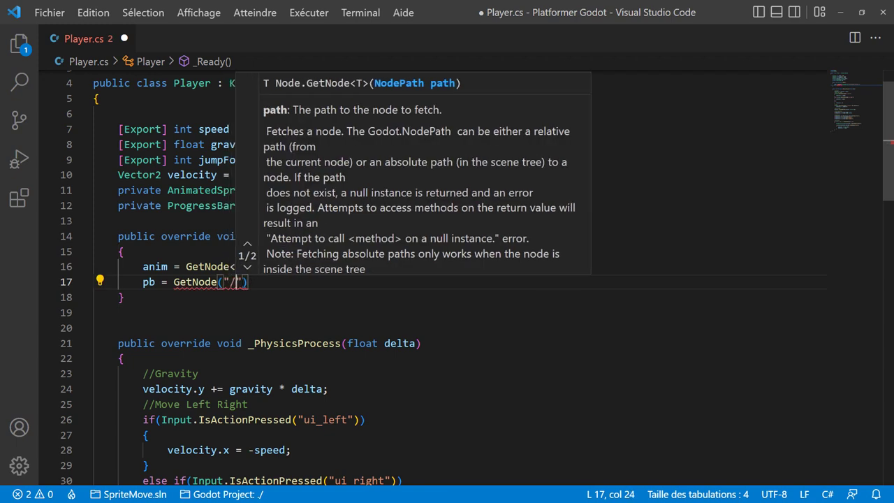
text(root/)
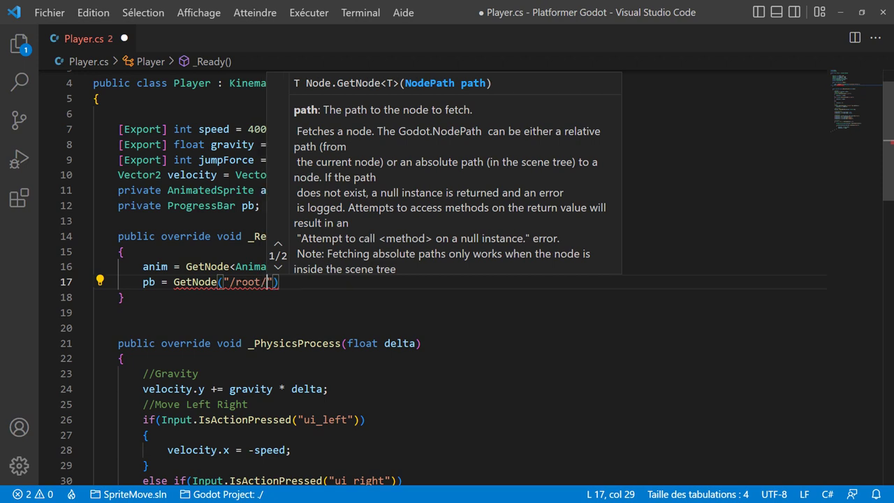
text(N)
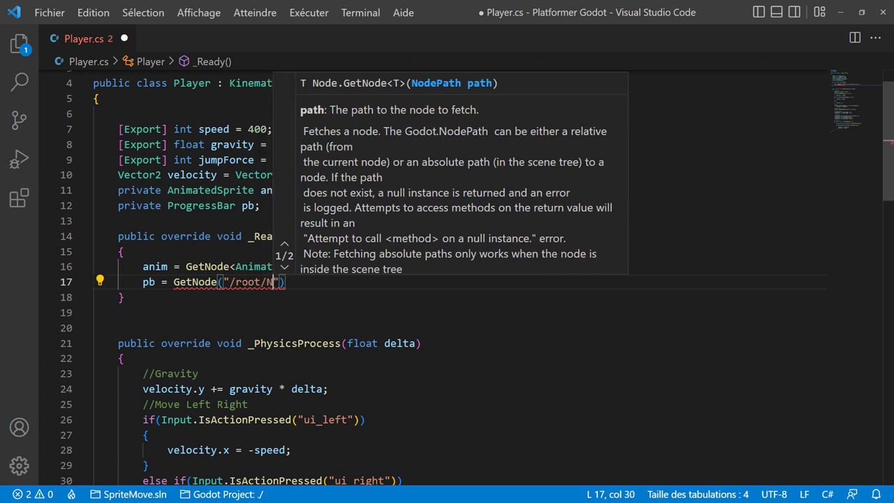
text(odeProty)
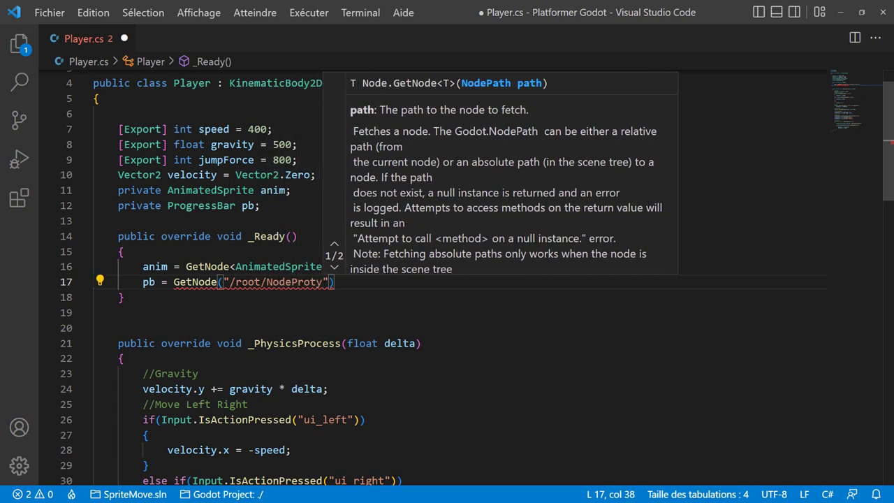
text(pe)
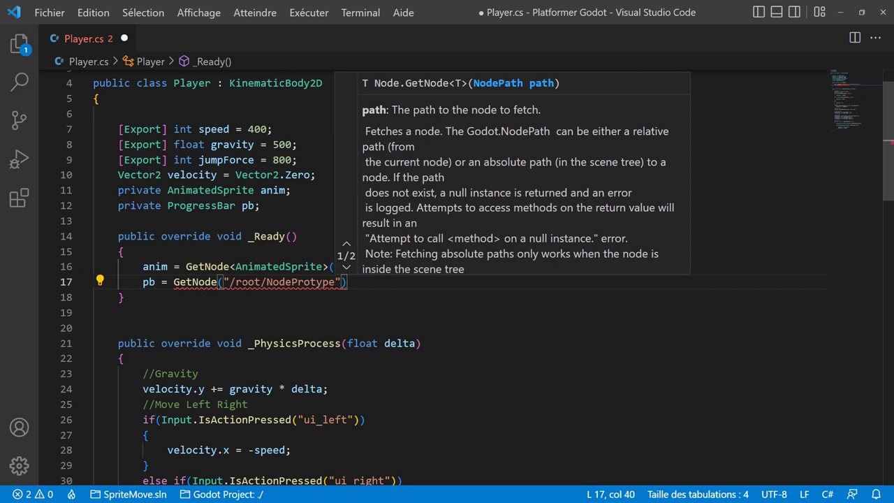
text(/H)
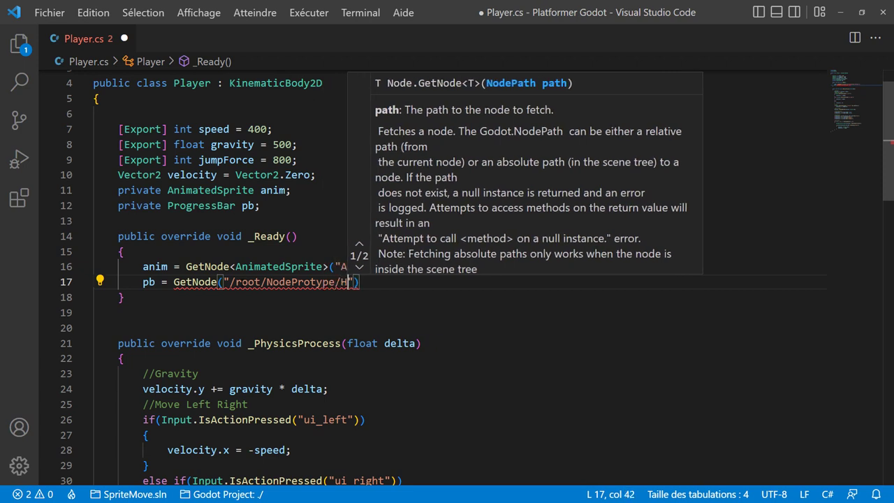
text(U)
key(BackSpace)
text(D)
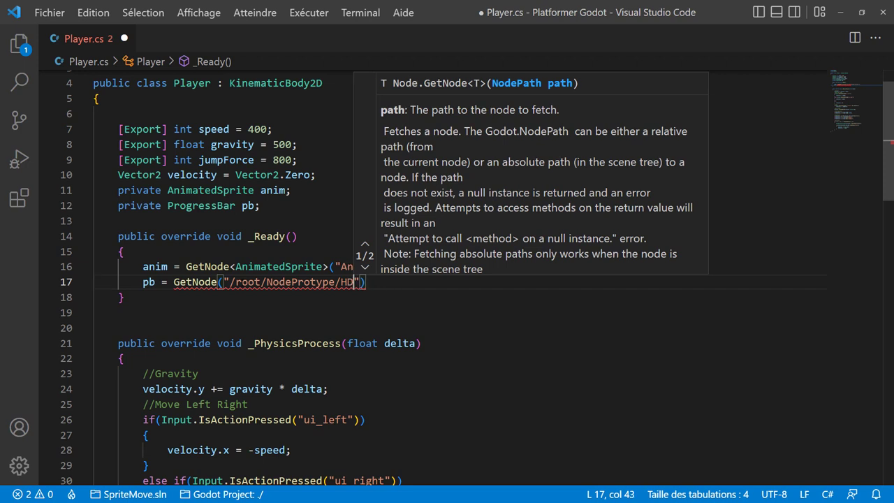
key(BackSpace)
text(U)
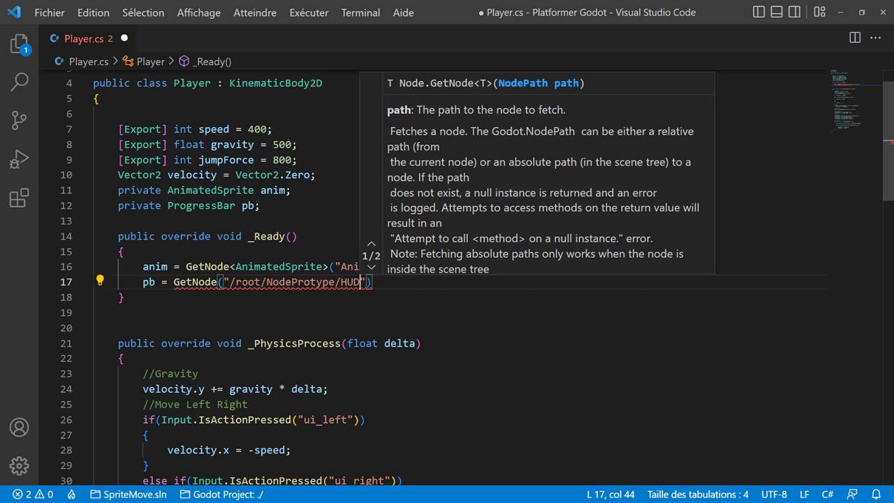
text(D/)
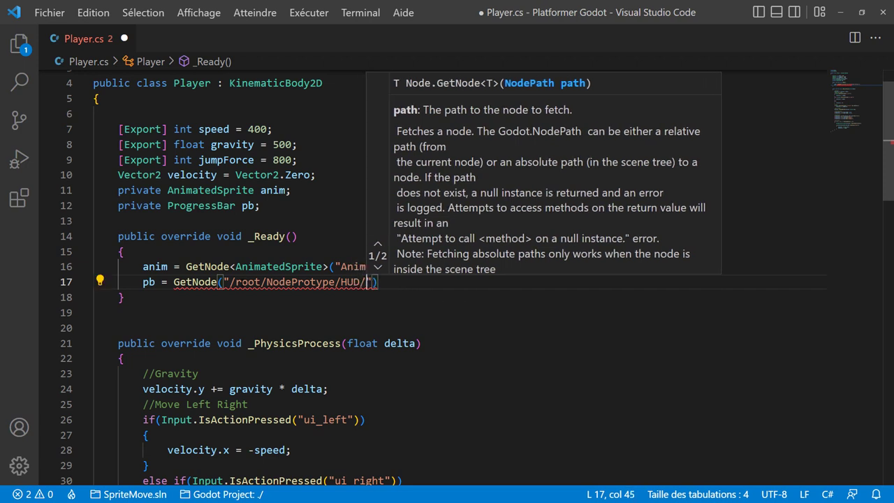
text(Progress)
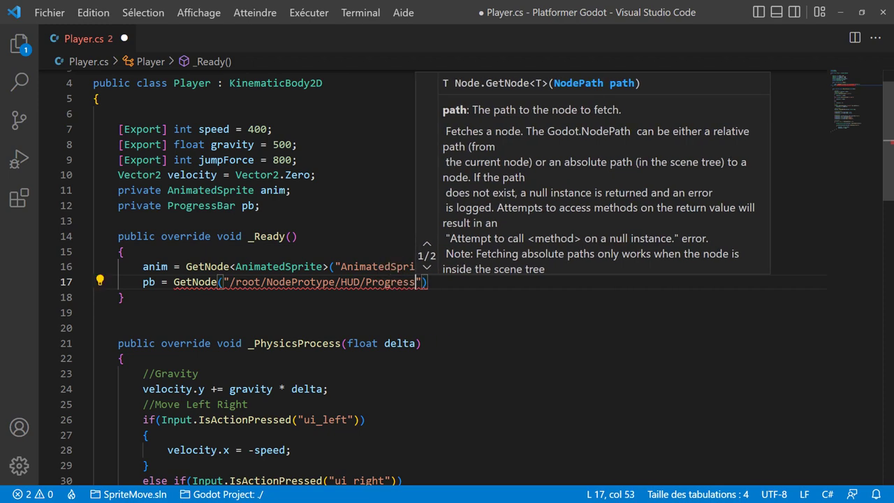
text(Bar)
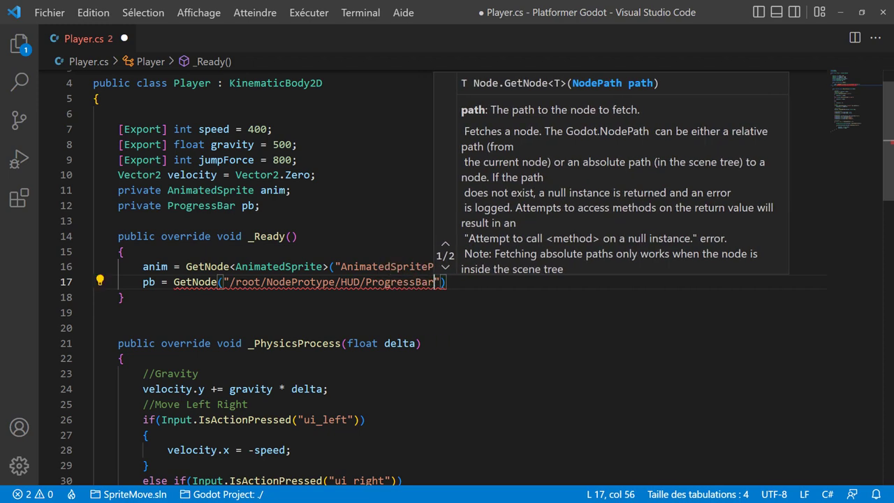
text(") as p)
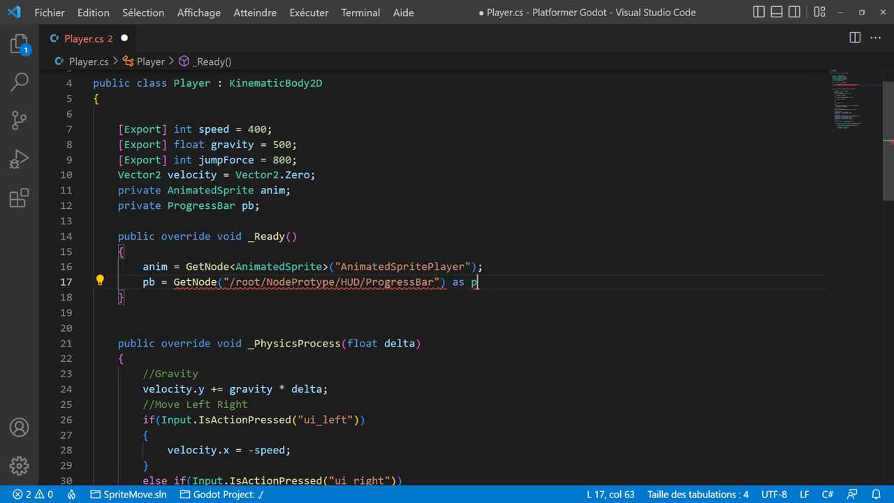
text(ro)
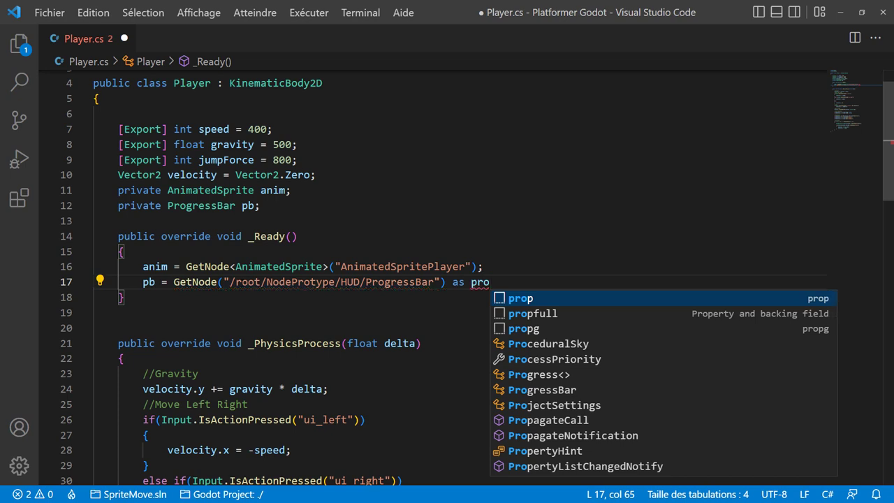
text(gres)
key(Down)
key(Return)
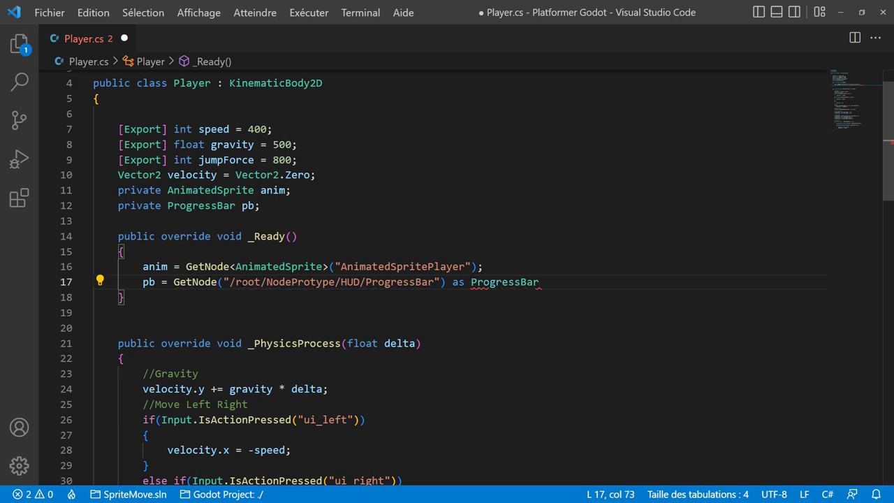
Step: Close the line 17 statement with a semicolon
text(;)
click(447, 373)
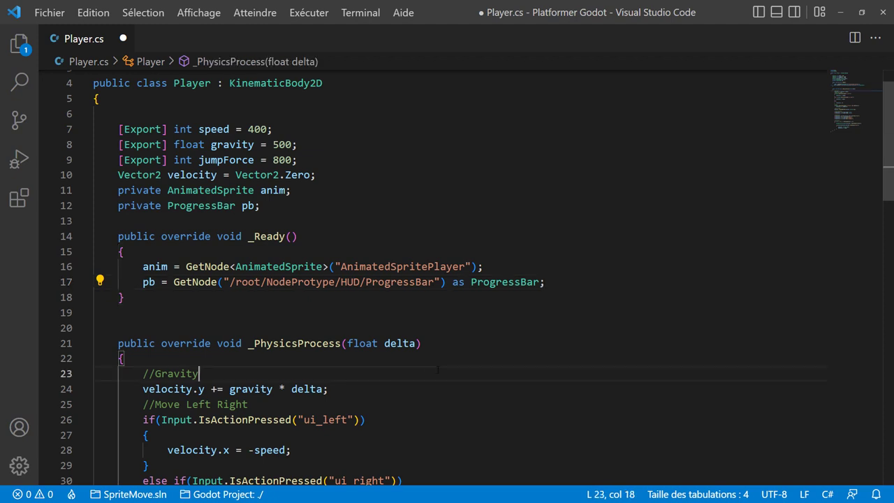
scroll(447, 337, down, 3)
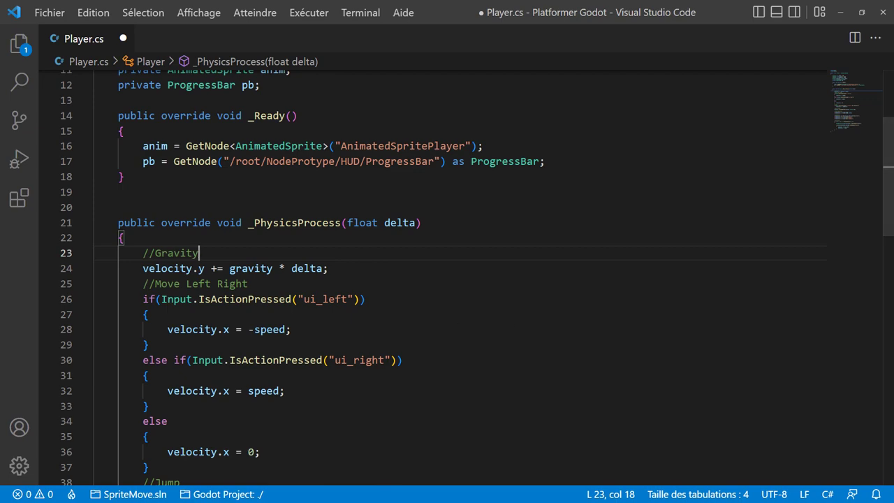
scroll(458, 327, down, 5)
scroll(445, 316, down, 7)
scroll(445, 316, down, 2)
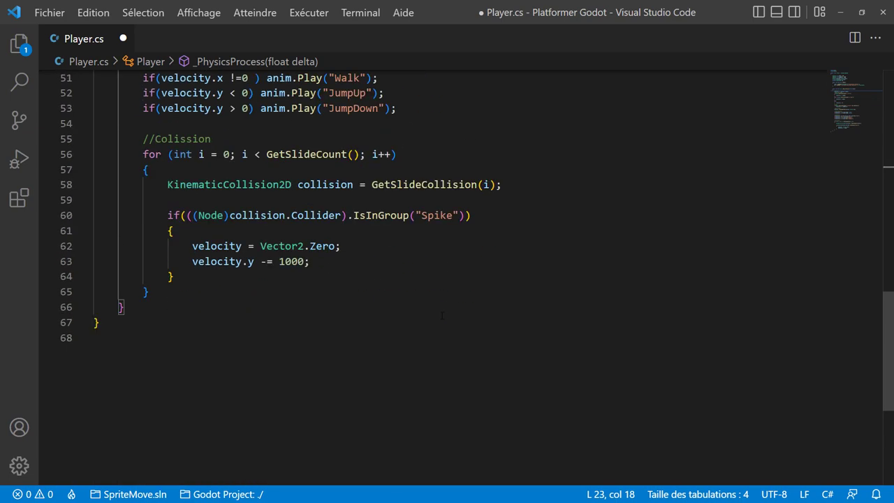
scroll(187, 256, up, 2)
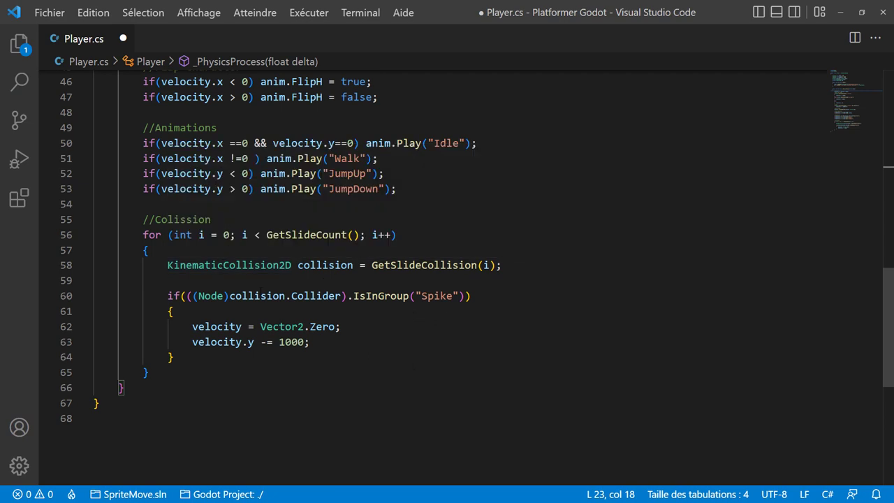
Step: Correct the //Colission comment on line 55 to //Collision
double_click(186, 219)
click(186, 219)
key(Left)
key(Left)
text(l)
click(498, 428)
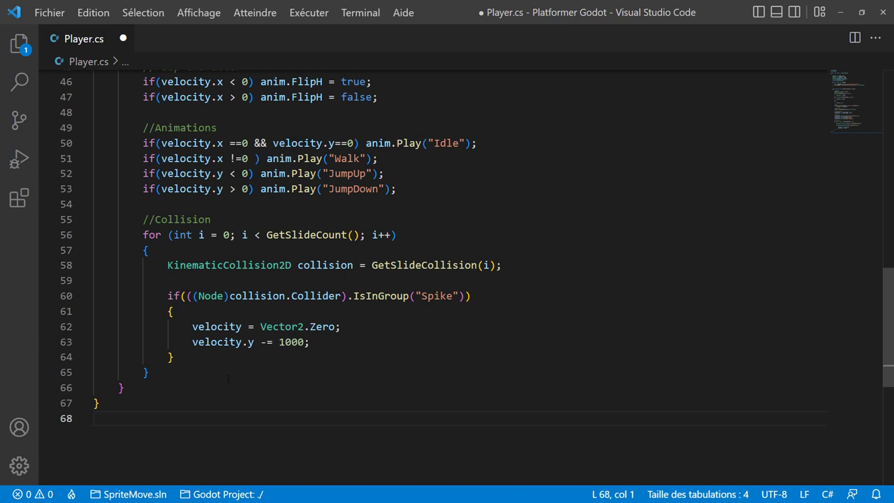
Step: Below the collision loop, declare void UpdateProgressBar(int val), fixing typos along the way
click(182, 375)
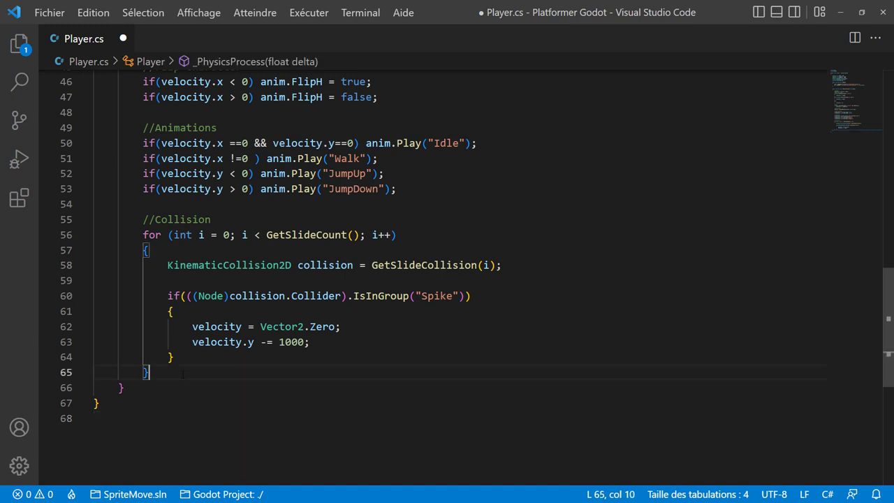
key(Return)
key(Return)
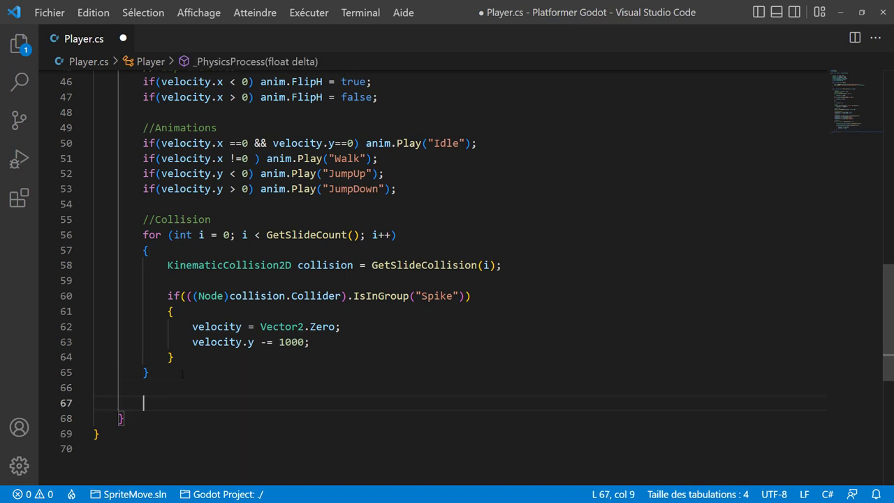
text(void )
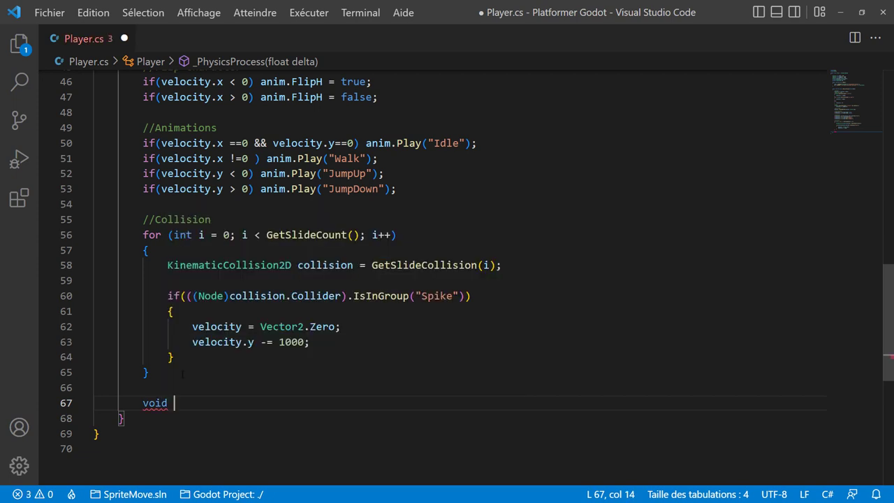
text(Update)
text(Prog)
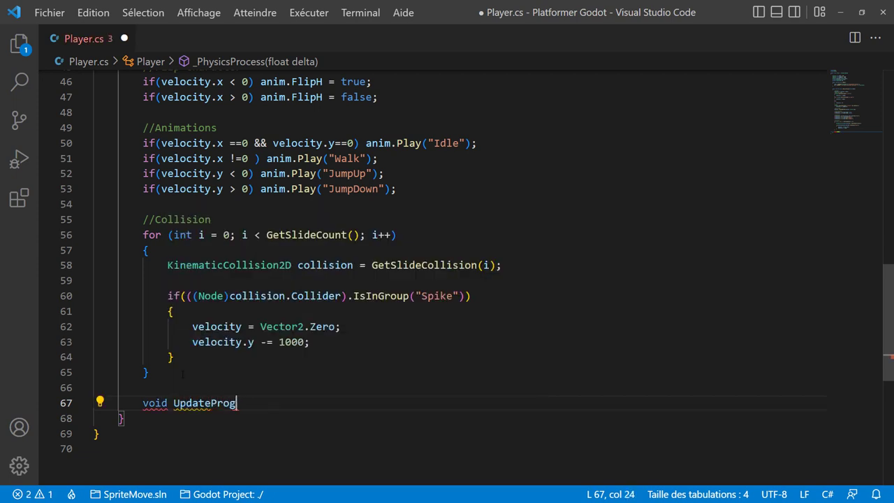
text(ress)
key(BackSpace)
text(z)
key(BackSpace)
text(sBa)
text(r()
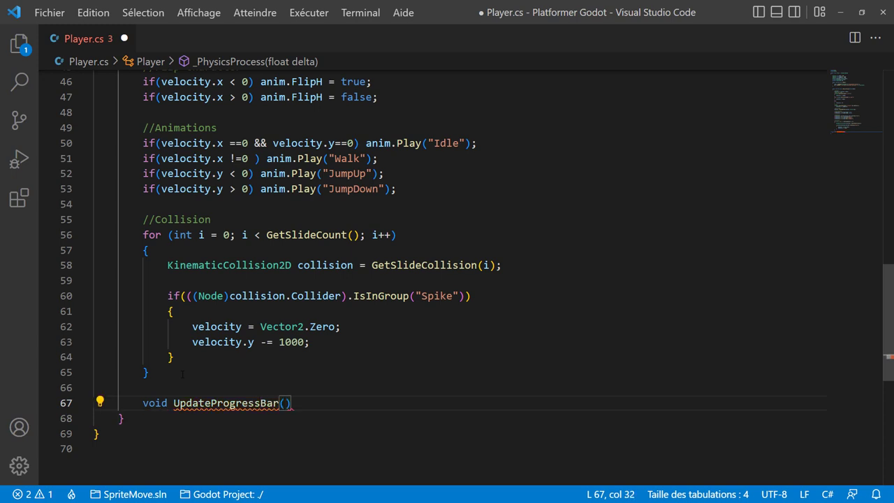
text(int vakl)
key(BackSpace)
key(BackSpace)
text(l)
key(Home)
key(Home)
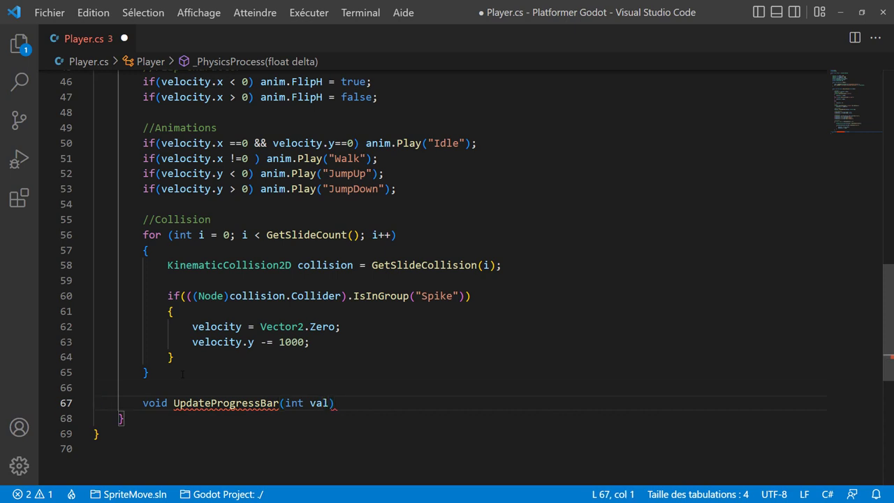
key(Up)
key(Down)
key(Home)
key(Right)
key(Right)
key(Right)
key(Right)
key(Right)
key(End)
Step: Give the method a braced body containing pb.Value = val;
key(Return)
text({)
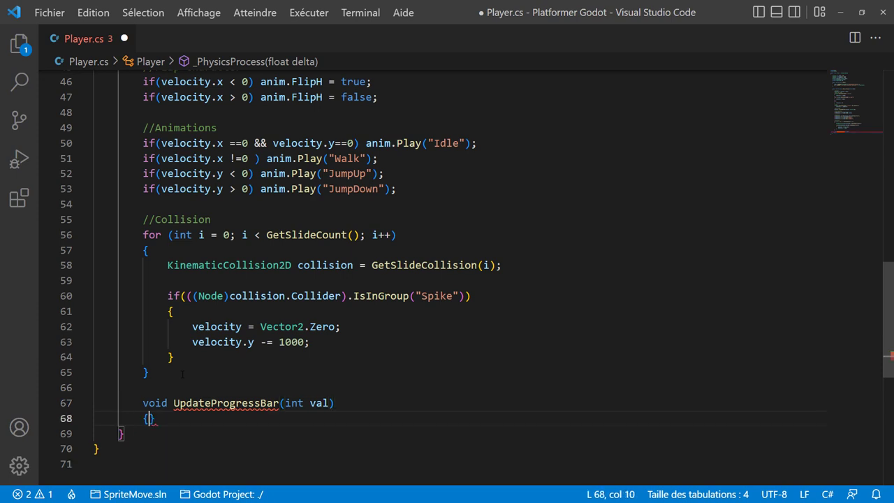
key(Return)
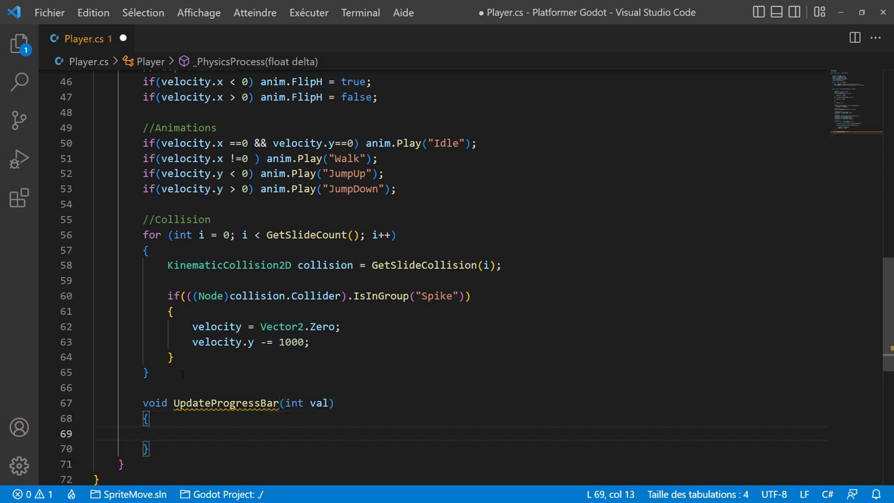
text(pb)
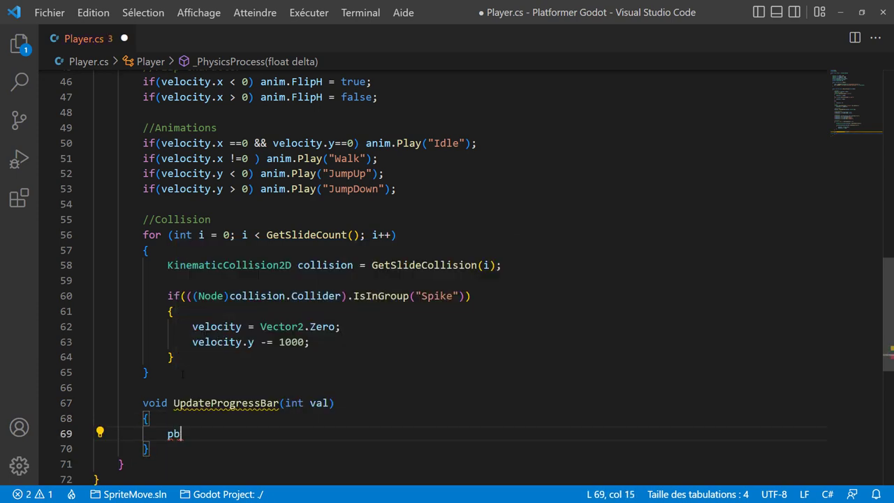
text(.va)
key(Tab)
text(= val)
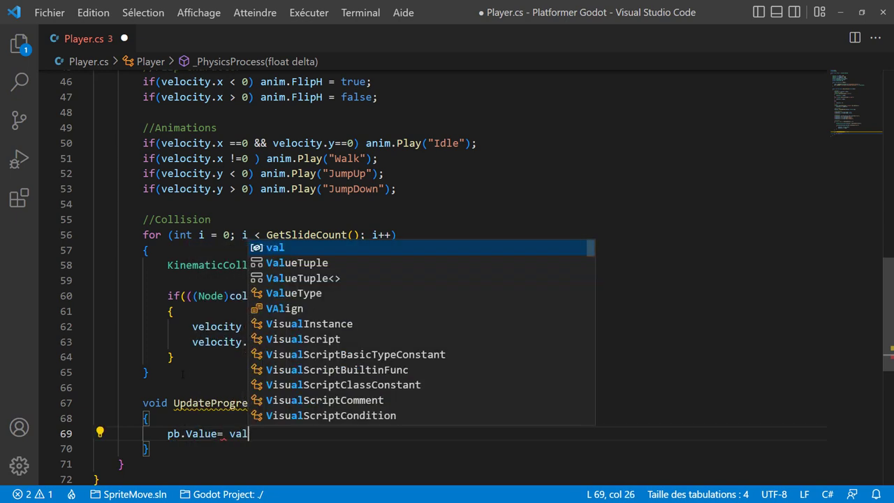
text(;)
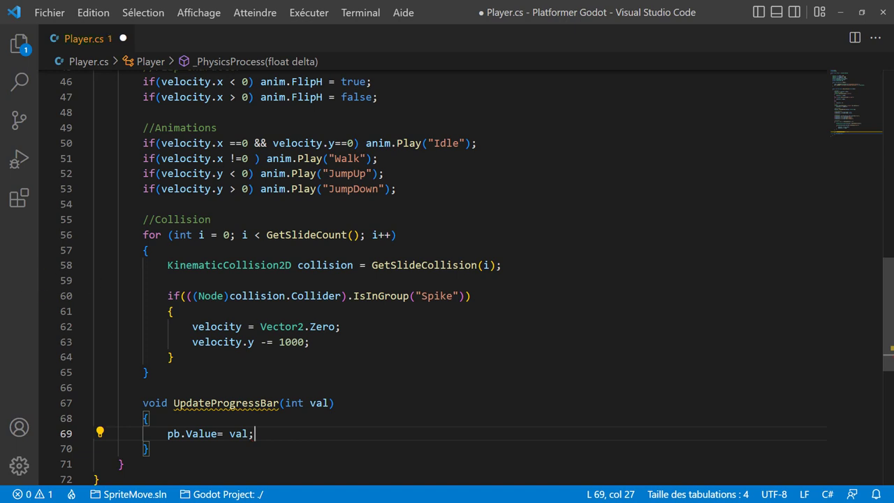
Step: Dismiss the unused-method warning on the new UpdateProgressBar method
click(352, 419)
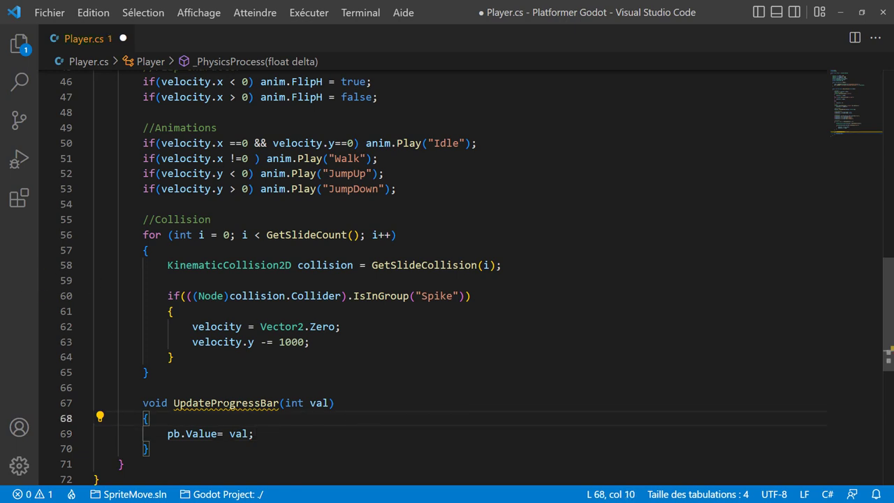
mouse_move(225, 403)
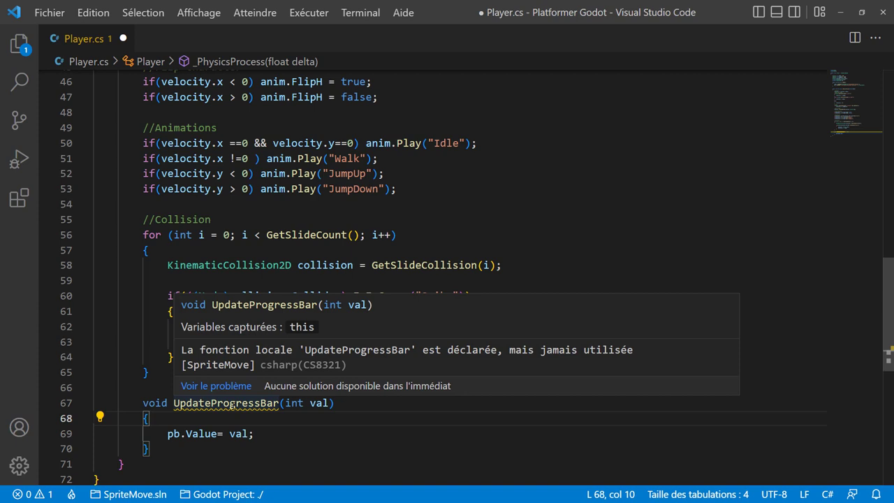
click(416, 427)
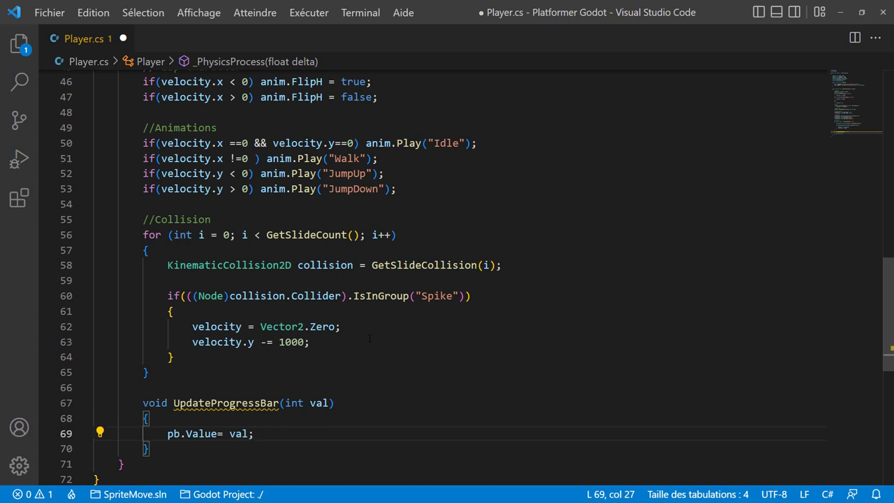
Step: Add an empty line inside the spike collision block, discarding the partly typed text
click(346, 343)
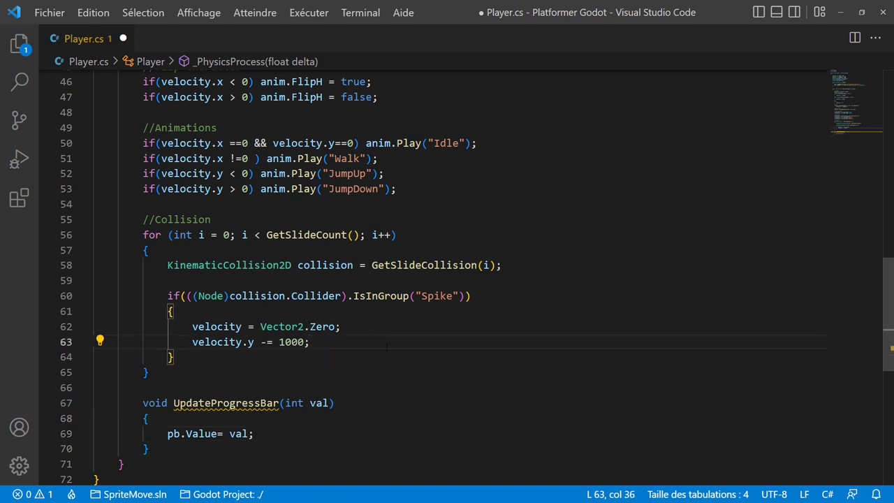
key(Return)
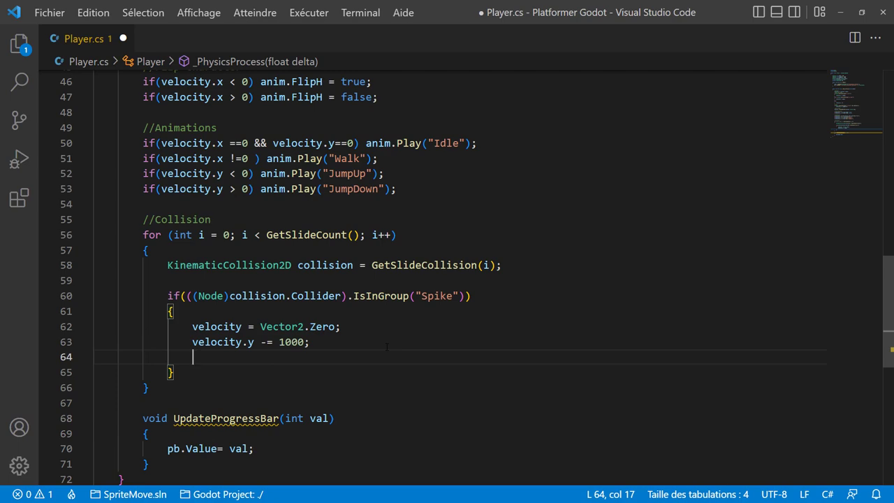
text(he)
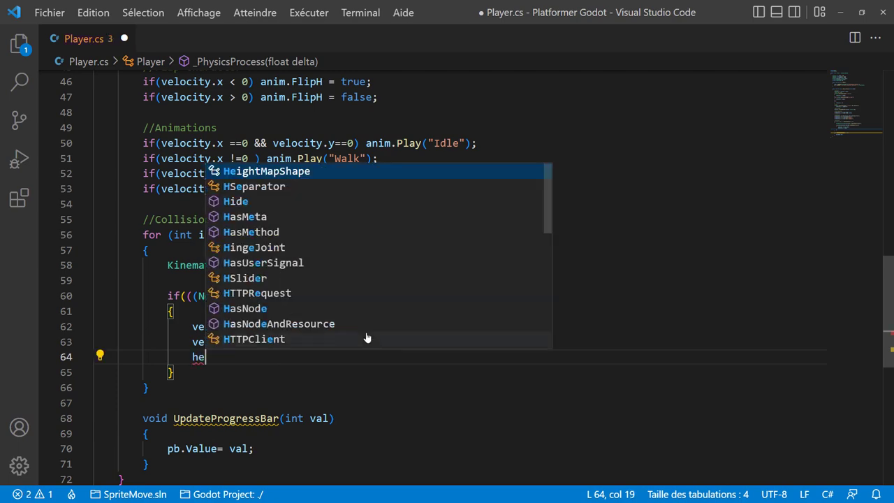
key(Escape)
key(BackSpace)
key(BackSpace)
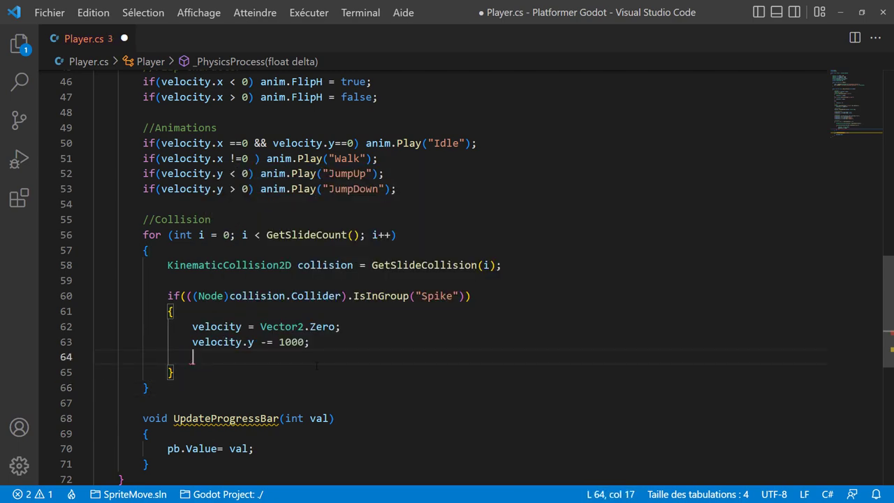
scroll(360, 368, up, 5)
scroll(360, 372, up, 7)
scroll(360, 370, up, 3)
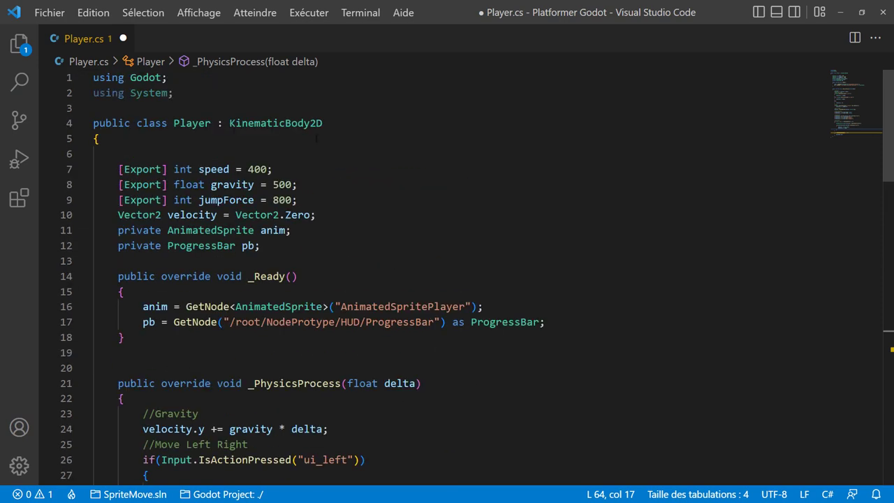
Step: Declare private int health=100; on line 13 among the fields
click(150, 260)
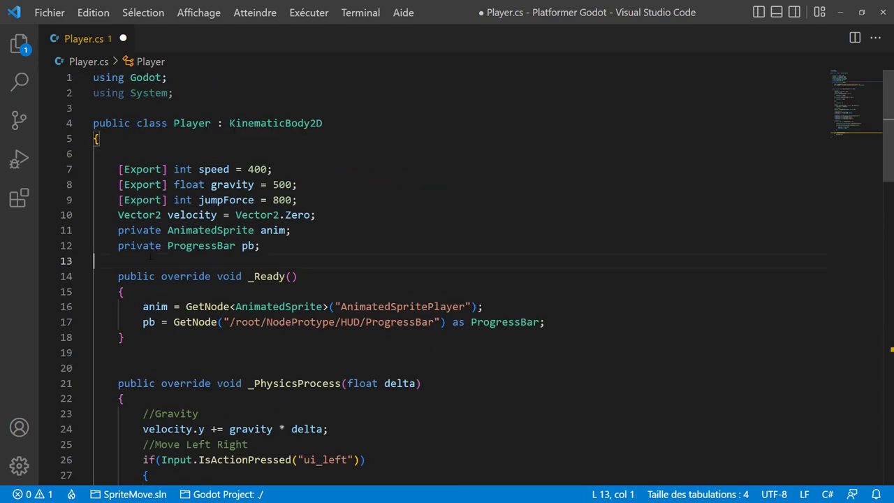
key(Tab)
text(priva)
key(Tab)
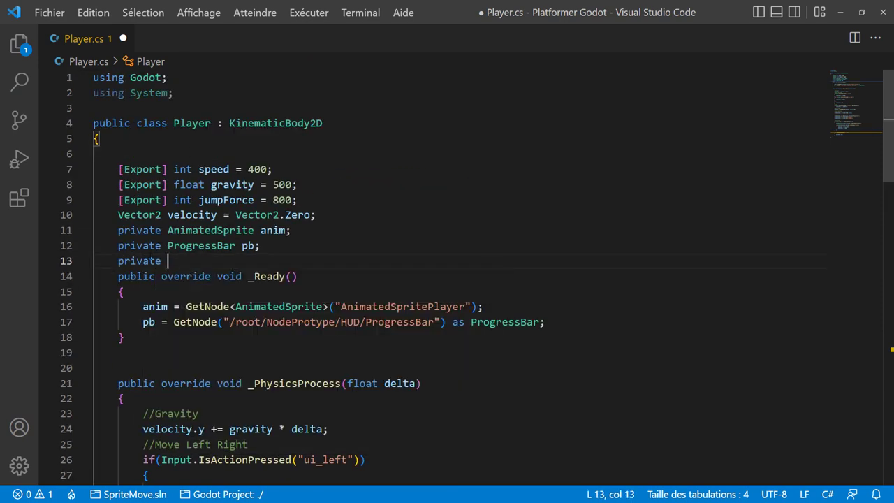
text(int healt)
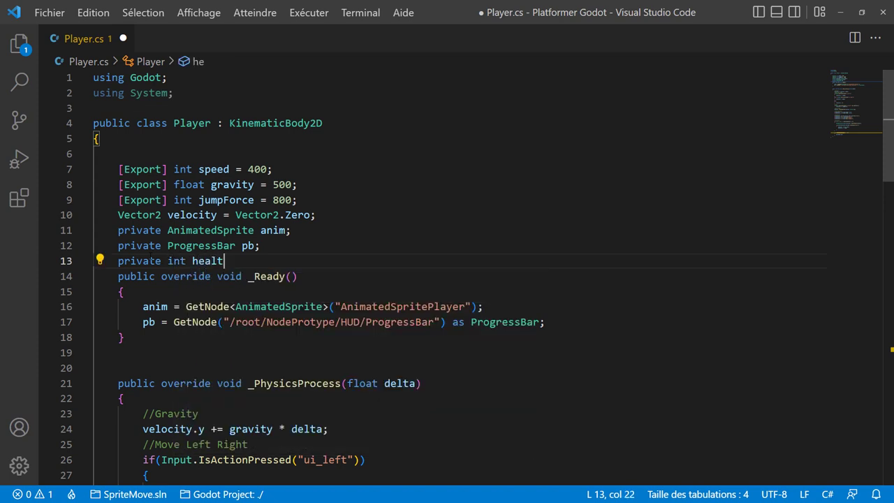
text(h=100)
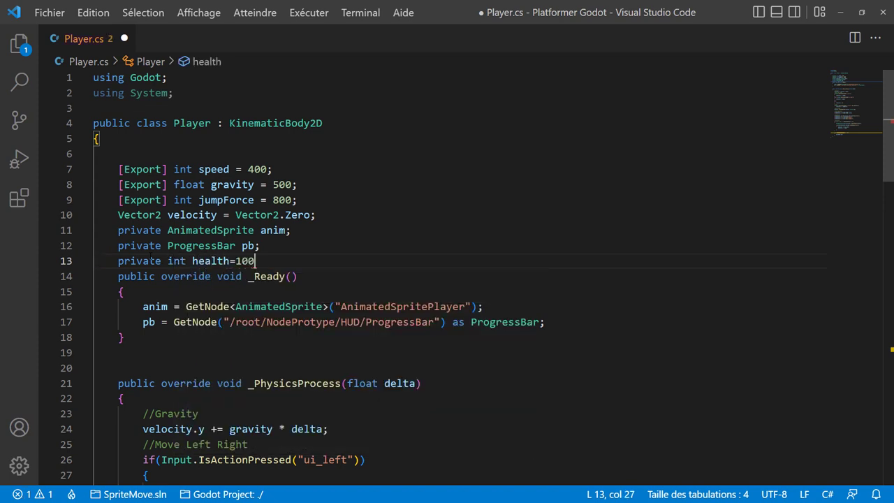
text(;)
key(Return)
Step: In the Spike block, add health-=10; followed by UpdateProgressBar(health);
scroll(364, 304, down, 4)
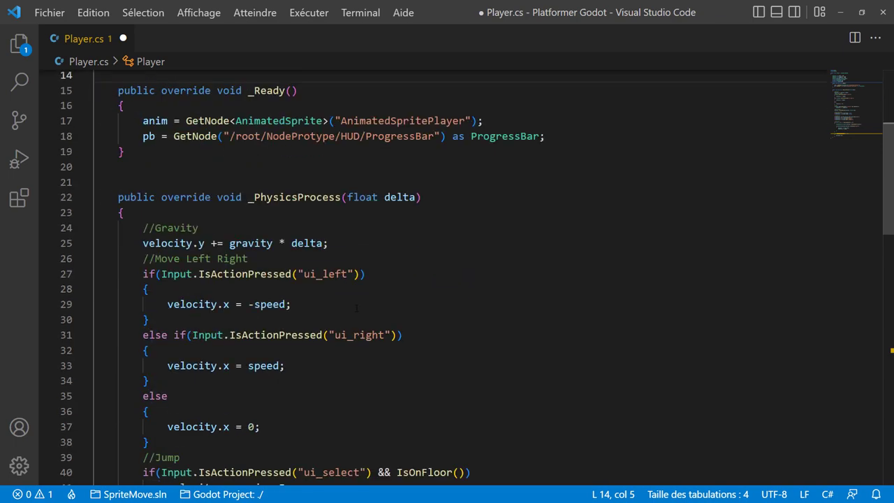
scroll(360, 305, down, 4)
scroll(353, 308, down, 4)
scroll(342, 310, down, 4)
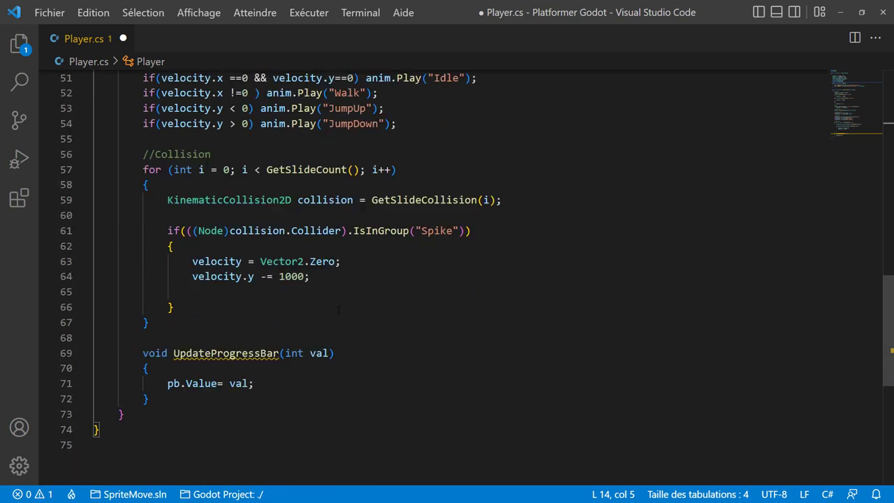
click(291, 299)
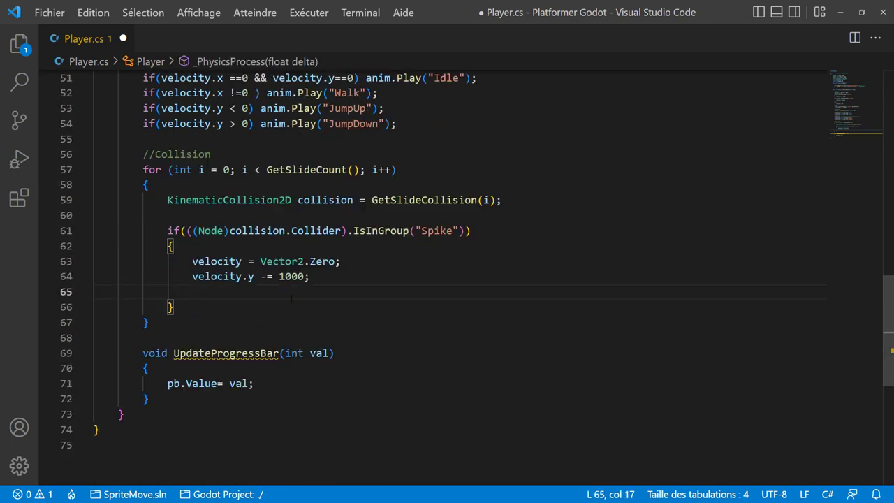
text(health-)
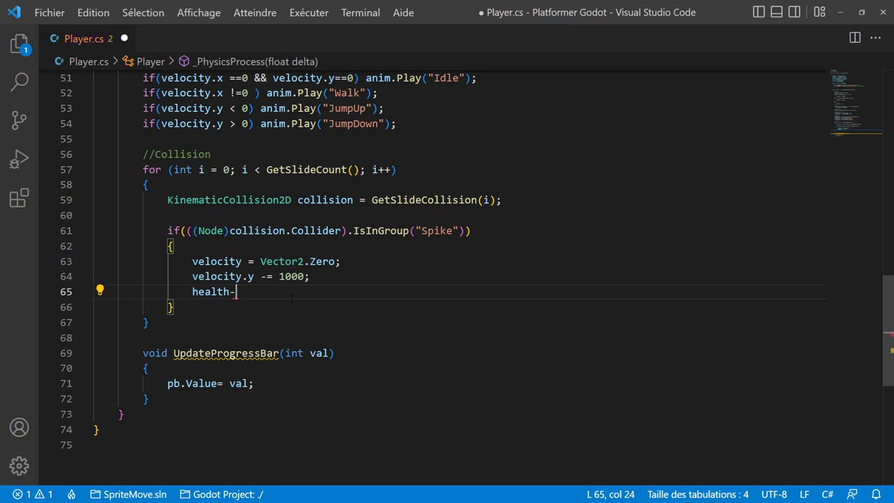
text(=10;)
key(Return)
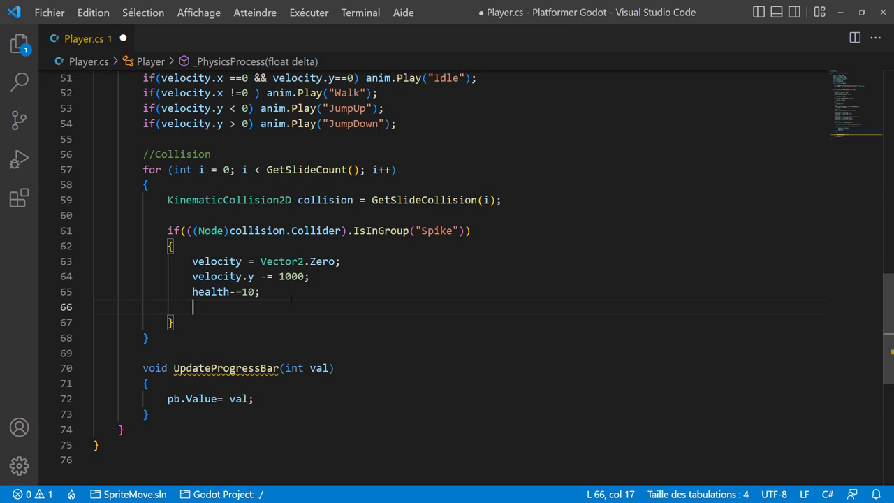
text(u)
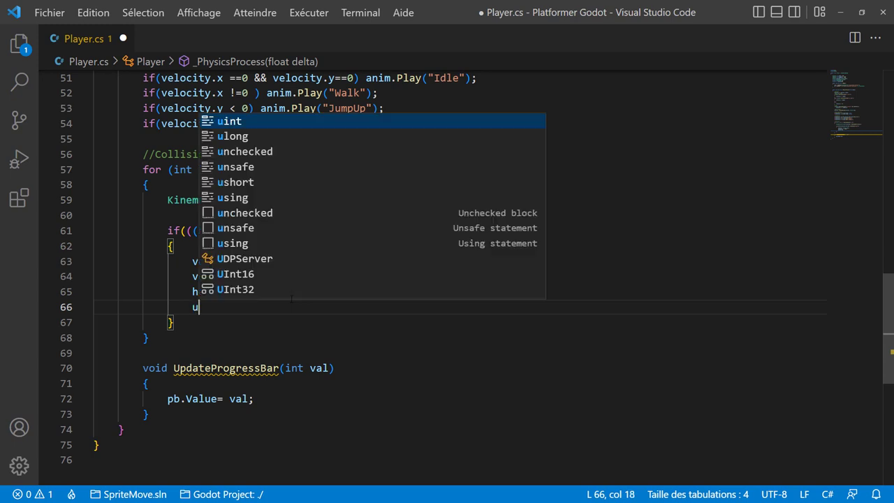
text(p)
key(Down)
key(Down)
key(Return)
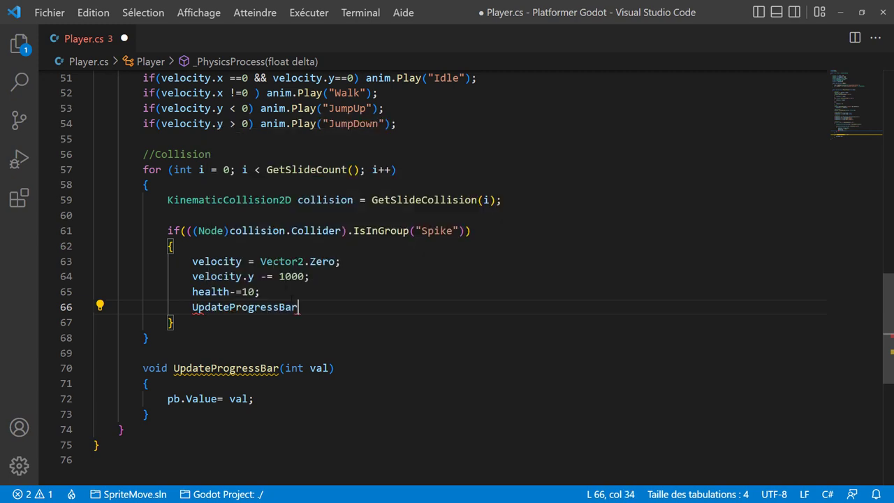
text((hea)
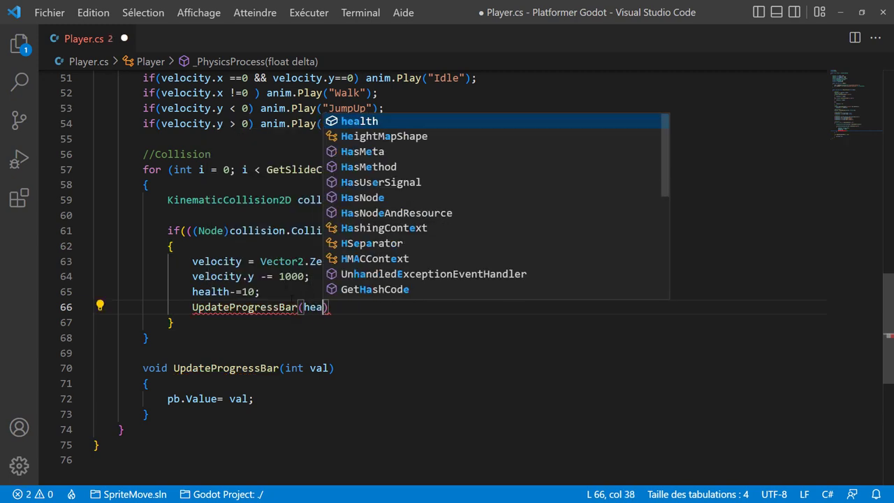
key(Return)
text(;)
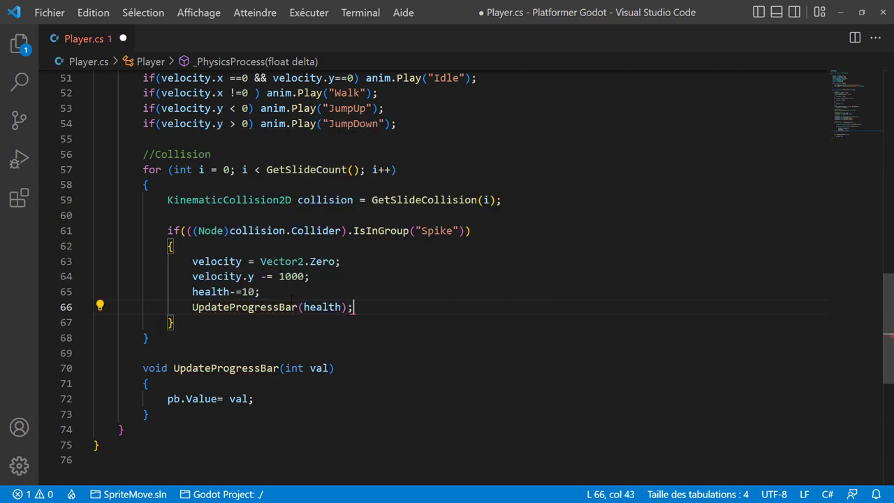
Step: Save Player.cs with Ctrl+S
key(ctrl+s)
click(629, 384)
scroll(426, 344, up, 5)
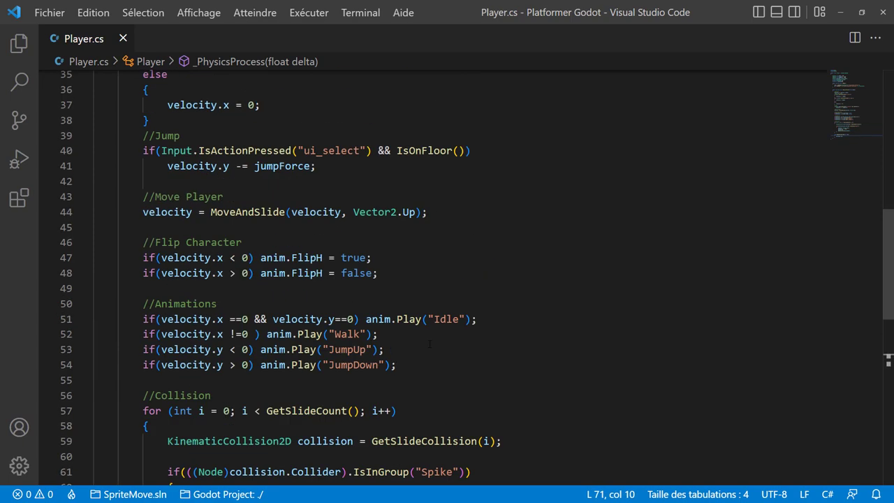
scroll(426, 345, up, 5)
scroll(426, 344, up, 5)
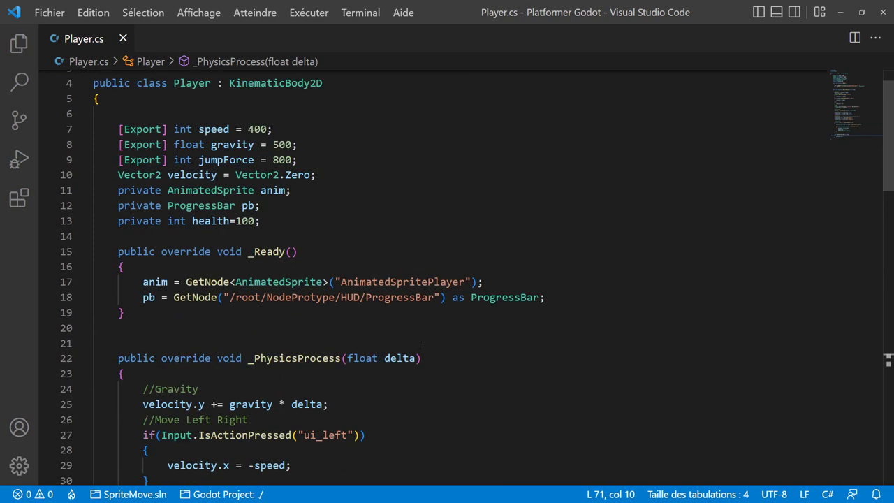
Step: Run the game, inspect the ProgressBar node-not-found error under Erreurs, and return to Player.cs
click(841, 12)
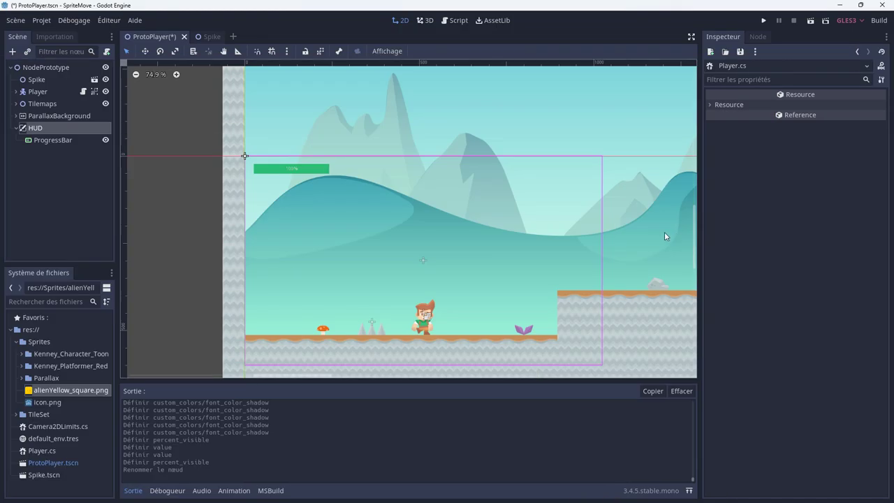
click(762, 21)
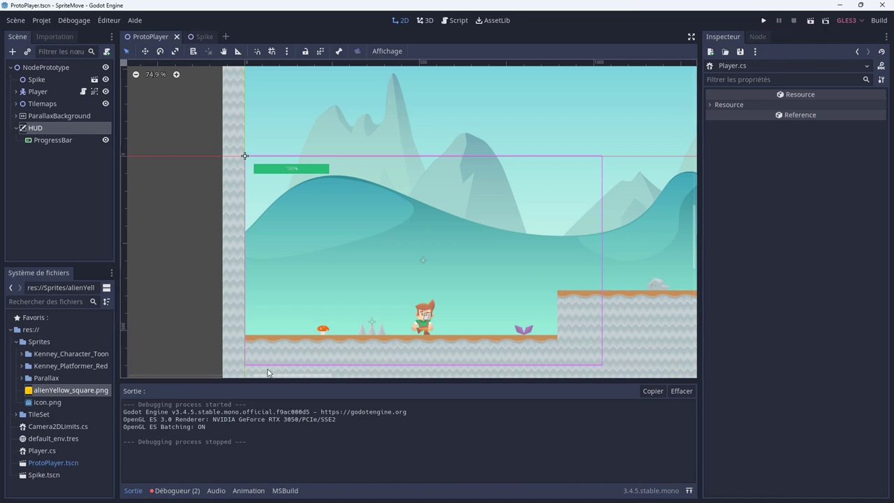
click(169, 493)
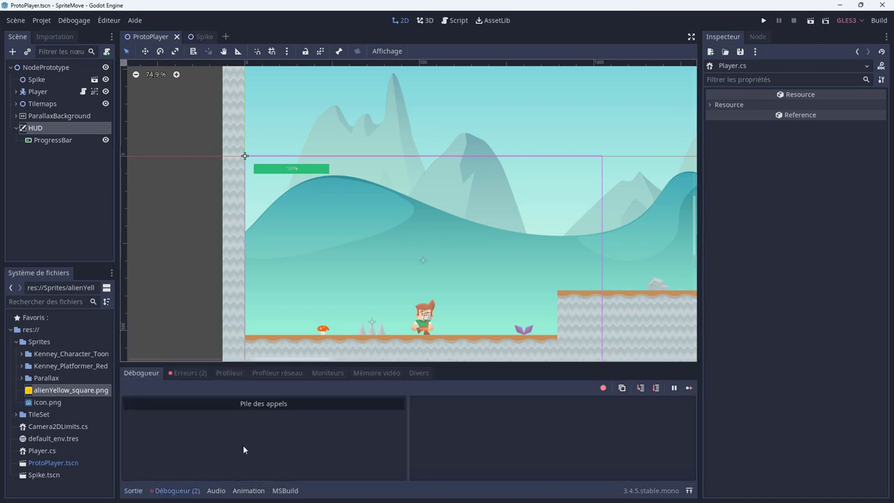
click(184, 374)
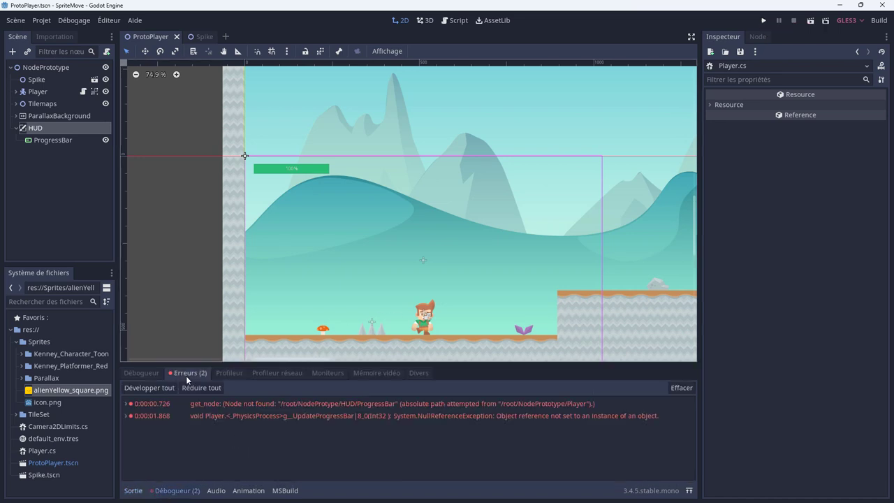
click(265, 405)
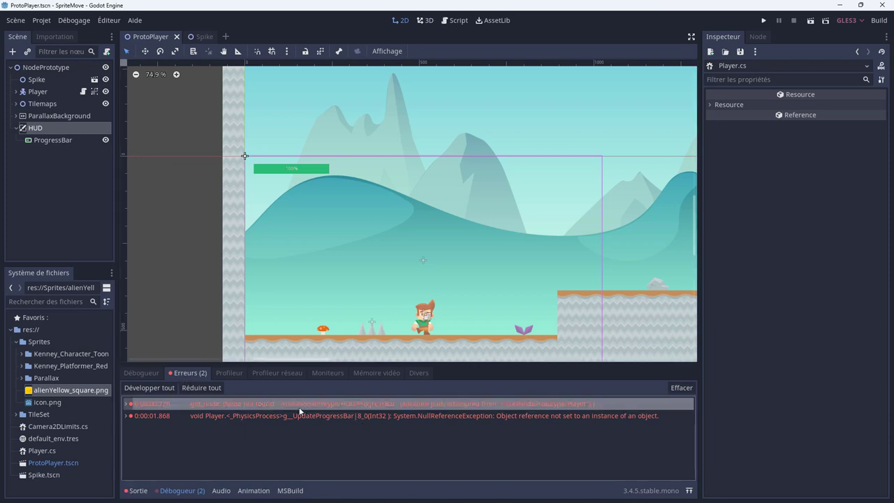
mouse_move(344, 405)
key(alt+Tab)
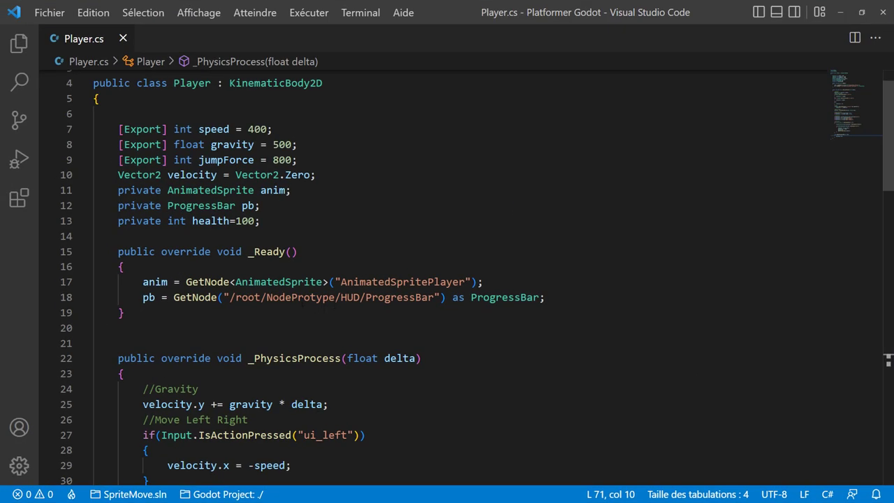
Step: Correct 'NodeProtype' to 'NodePrototype' in the Player.cs node path and save
click(310, 296)
text(t)
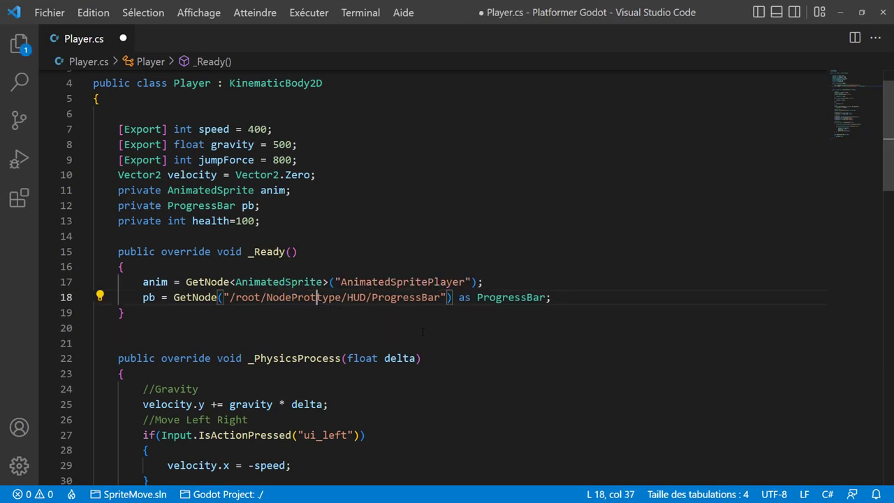
text(o)
key(ctrl+s)
Step: Run the game in Godot, jump twice to test health loss, then close it
key(alt+Tab)
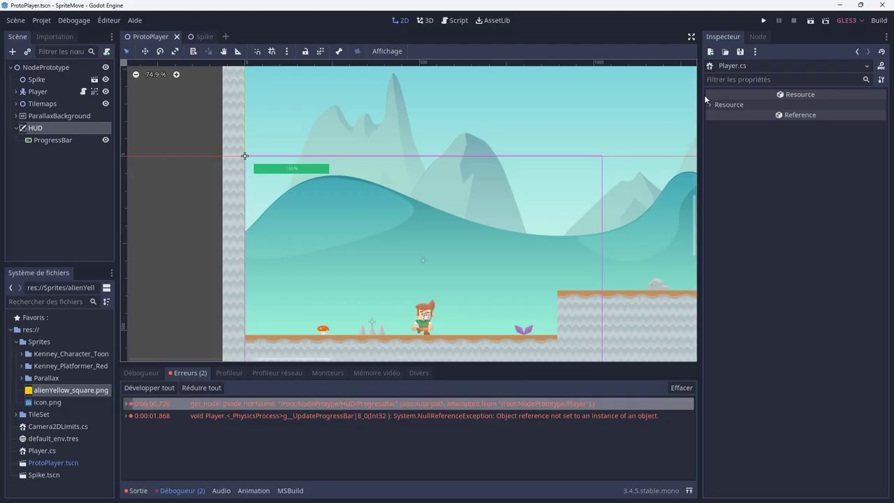
click(763, 21)
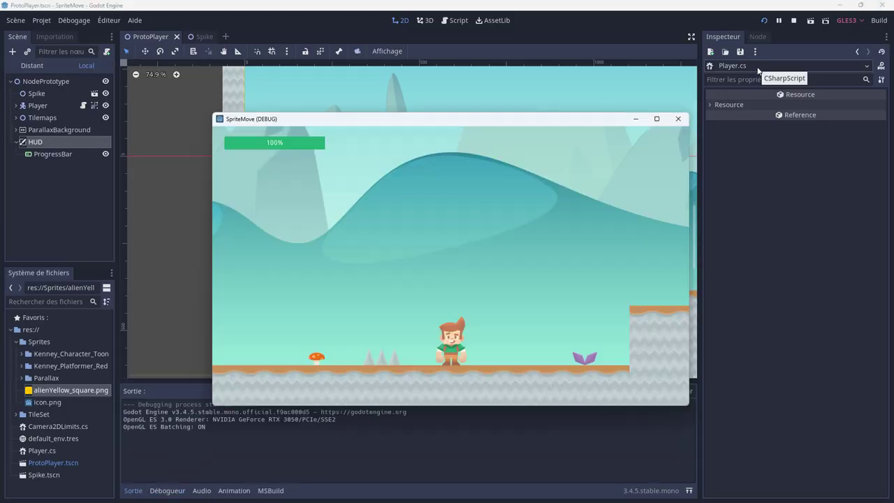
key(space)
key(space)
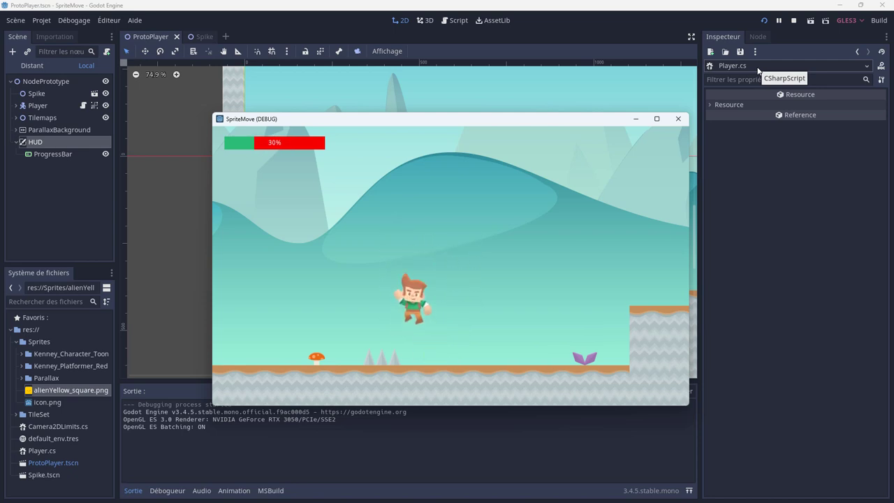
key(space)
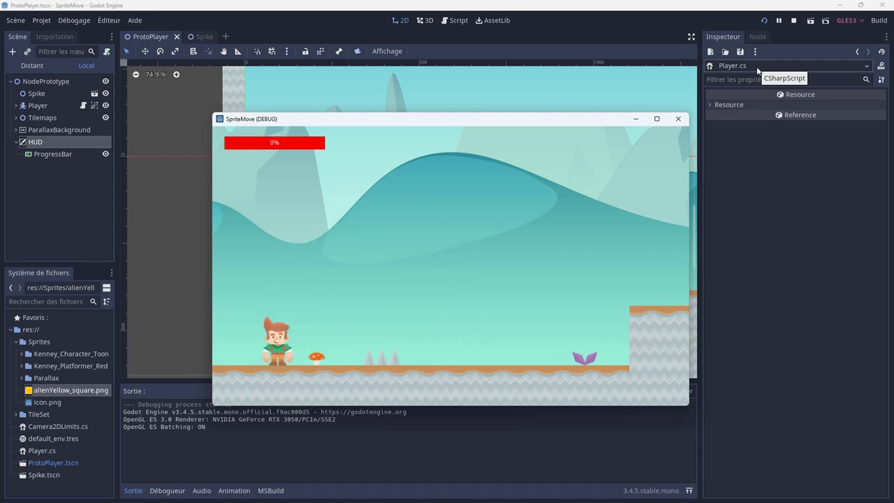
click(677, 119)
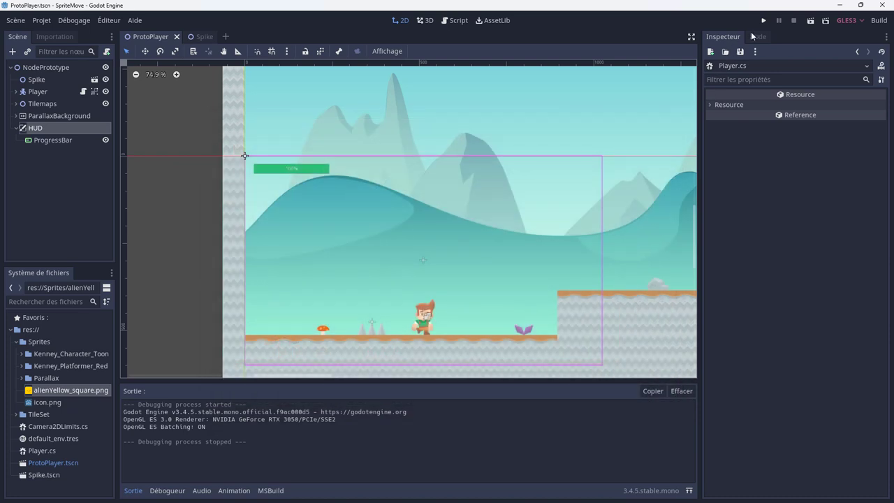
Step: Run the game again, moving and jumping until the health bar drains to 0%
click(763, 20)
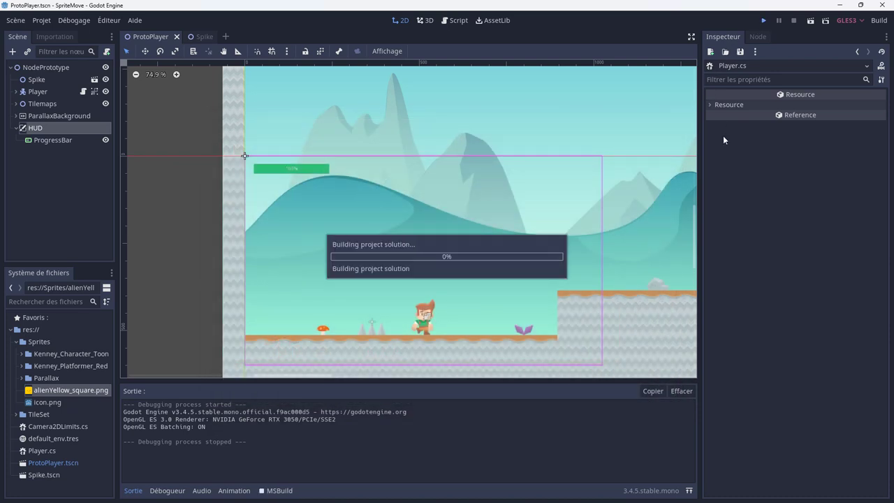
key(Left)
key(space)
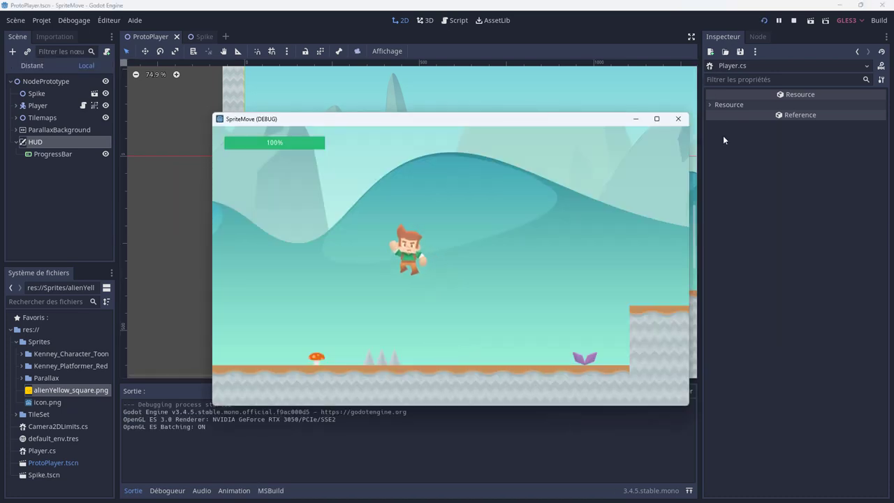
key(space)
key(Right)
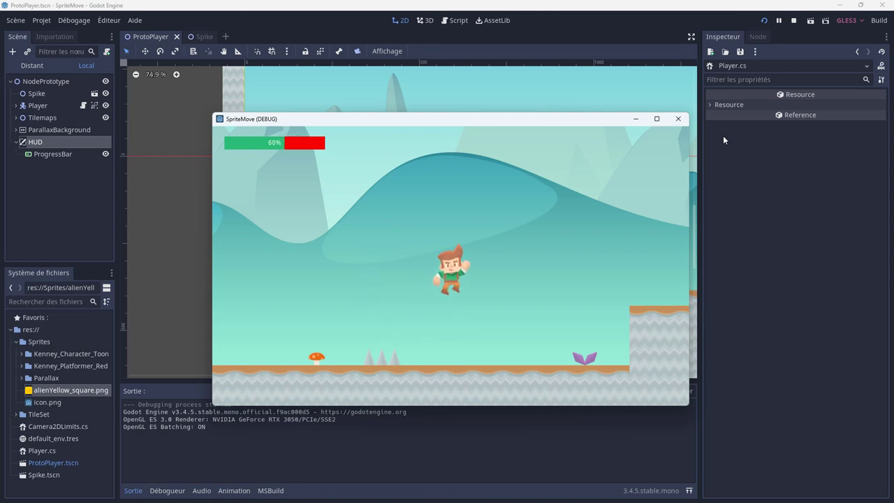
key(Left)
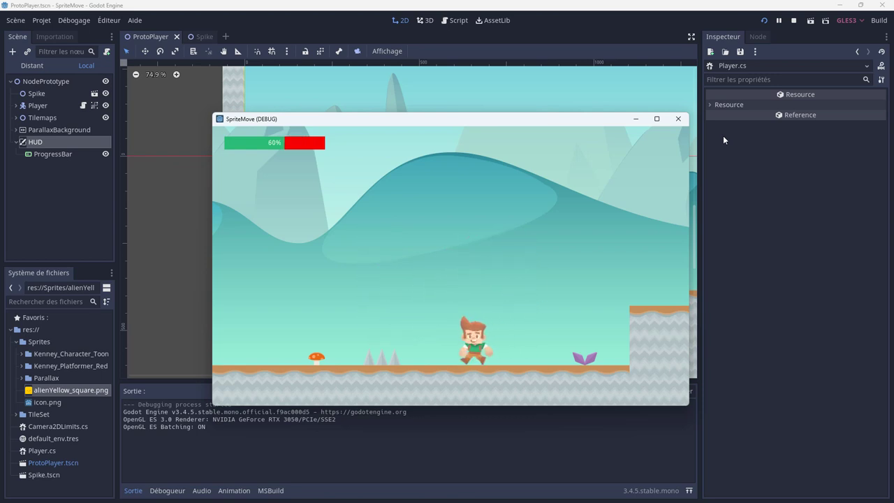
key(space)
key(Right)
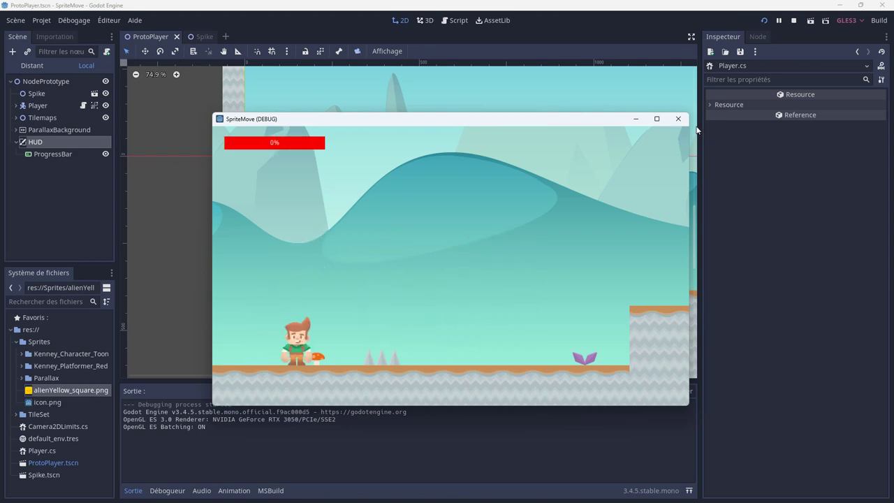
click(677, 119)
key(alt+Tab)
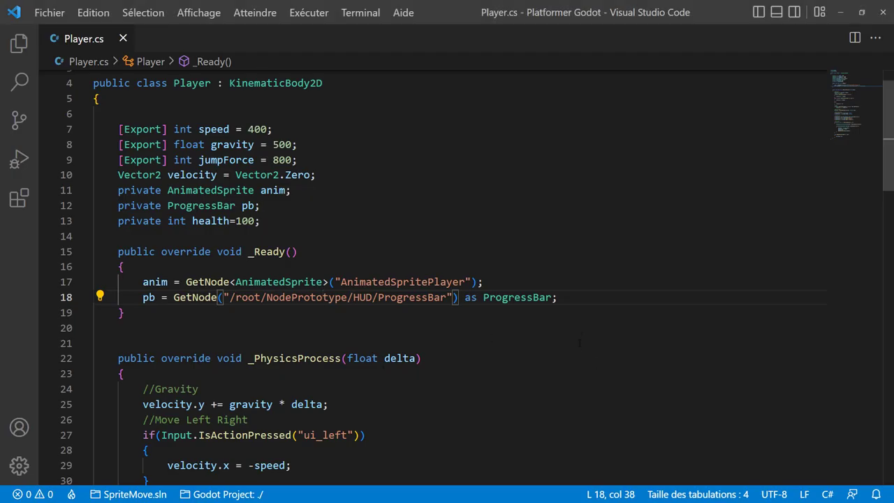
Step: Rejoin and restore the _Ready closing brace in Player.cs, then return to Godot
key(End)
key(Delete)
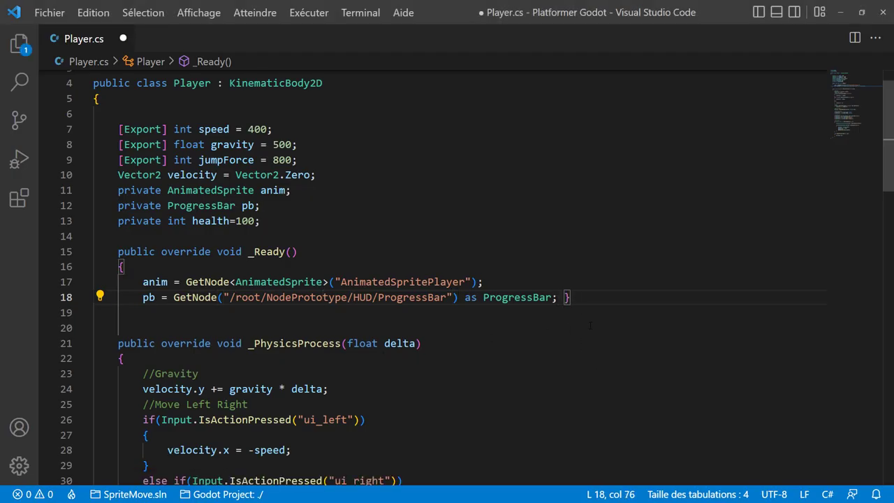
key(Return)
key(alt+Tab)
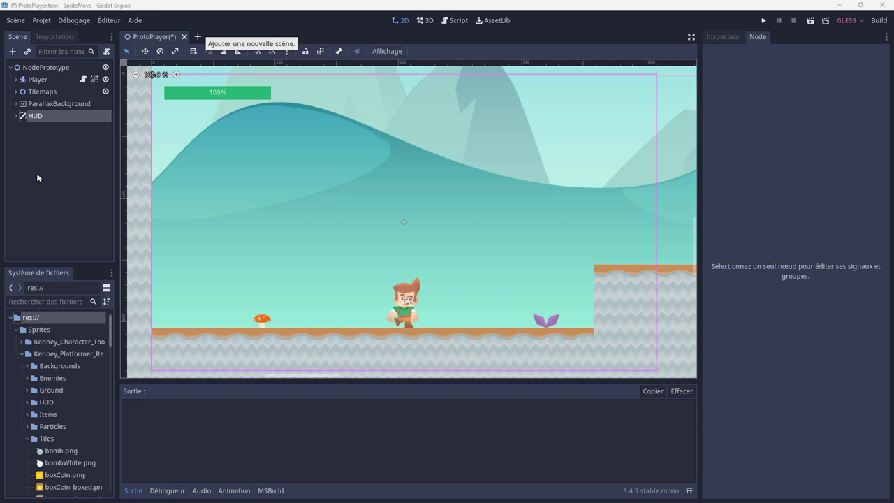
Step: Add an Area2D node to the scene by searching 'are' in the node list
click(12, 52)
text(are)
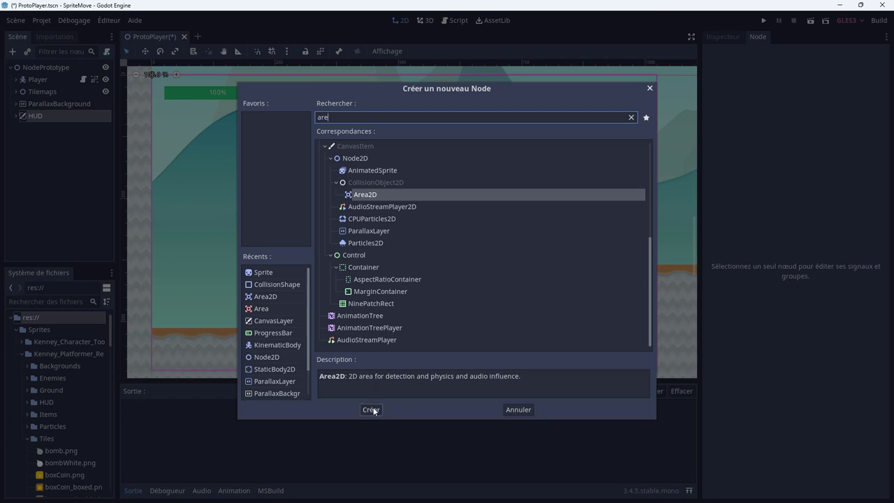
click(372, 409)
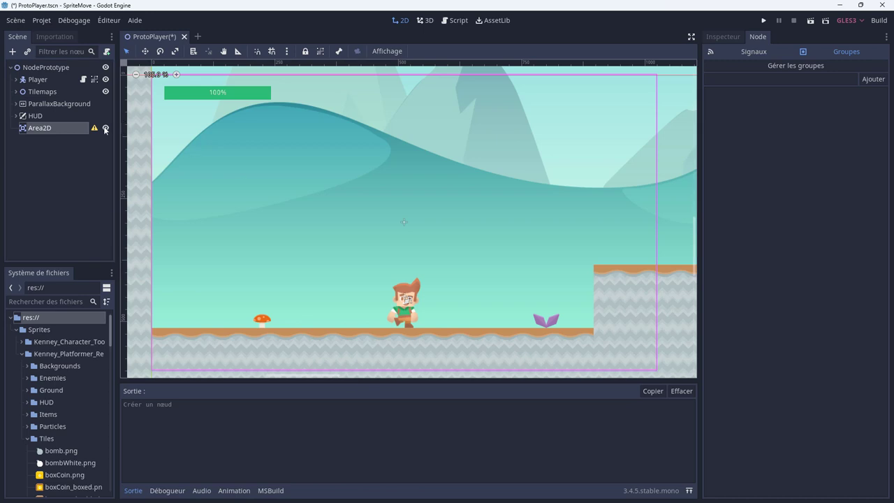
Step: Read and dismiss the Area2D's missing-collision-shape warning
mouse_move(96, 129)
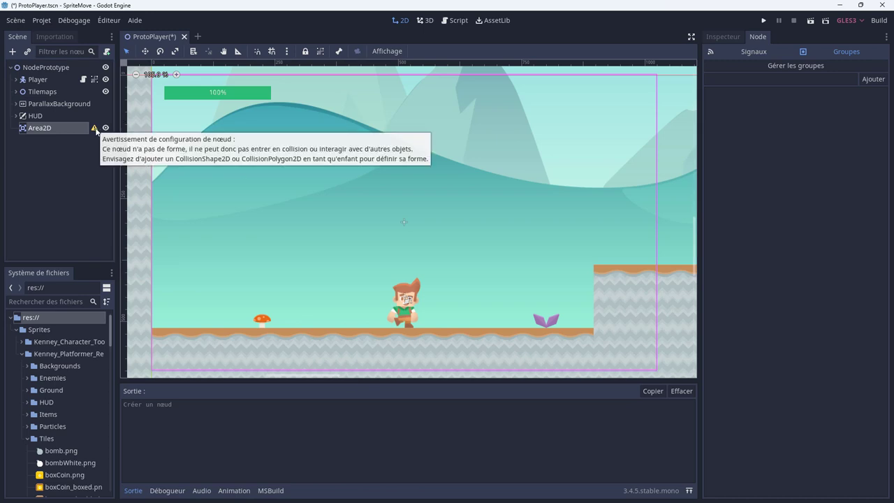
double_click(50, 132)
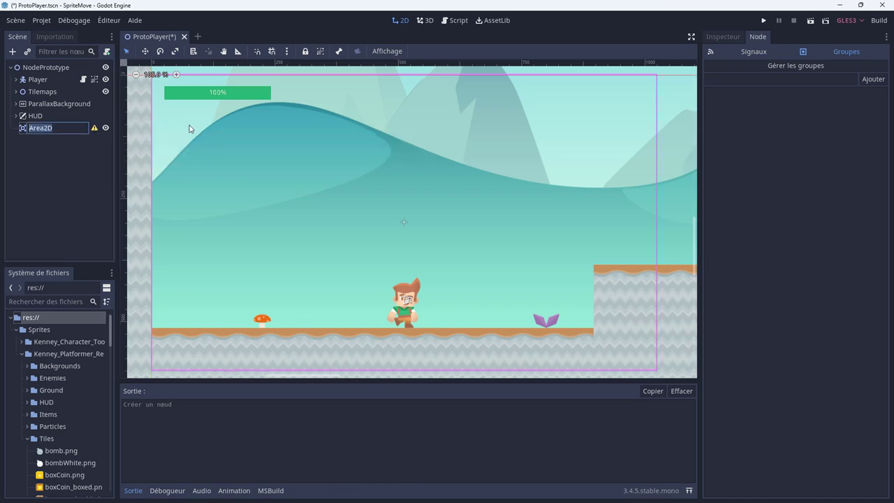
click(193, 145)
middle_drag(193, 146, 345, 268)
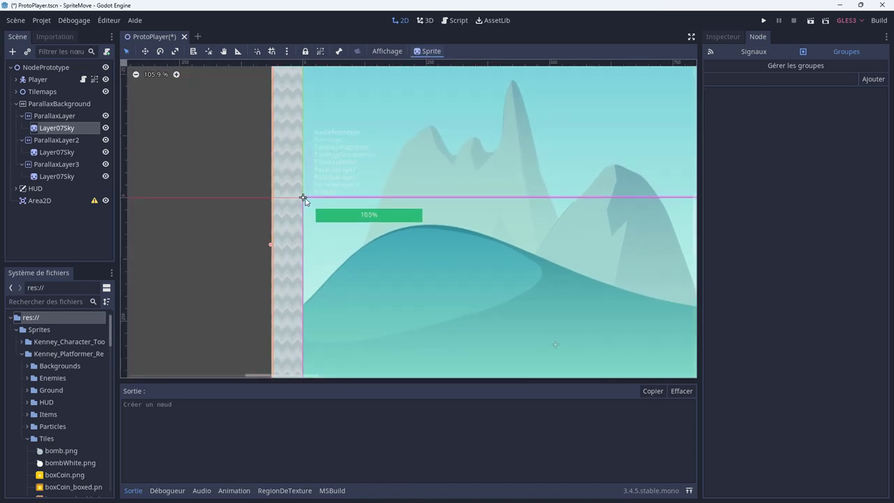
click(95, 202)
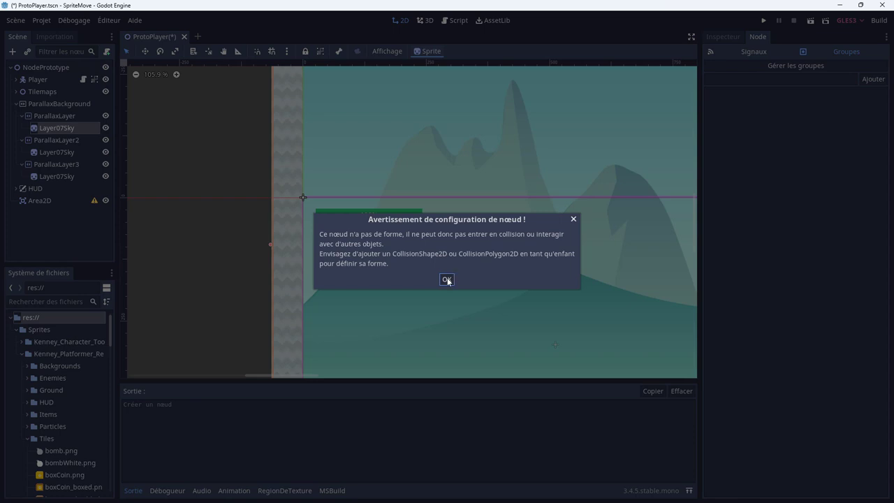
click(446, 281)
Step: Add a CollisionShape2D and a Sprite as children of the Area2D
right_click(61, 202)
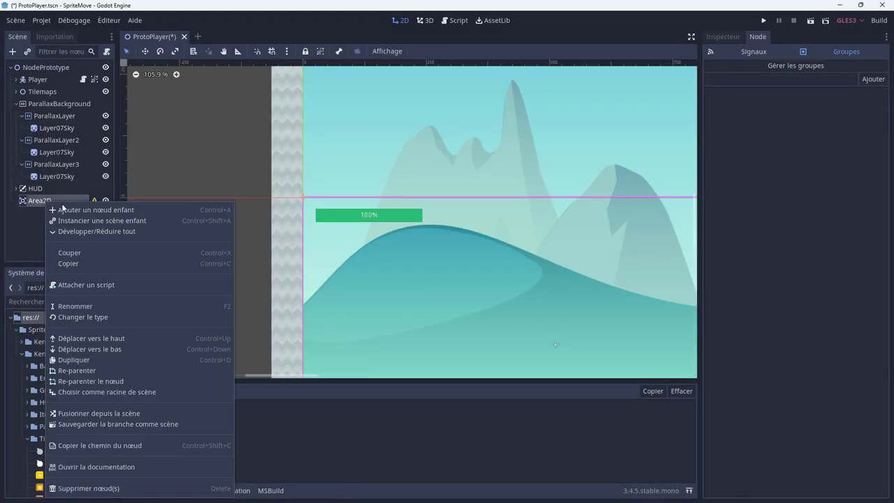
click(61, 208)
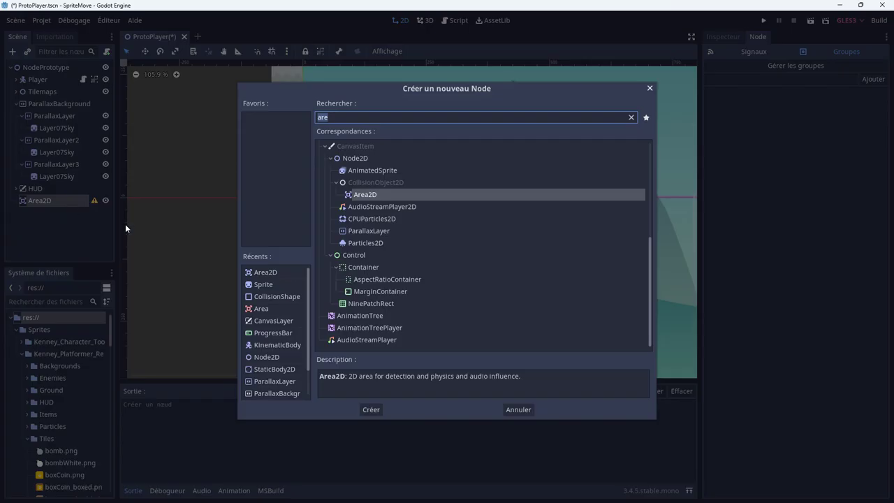
double_click(281, 298)
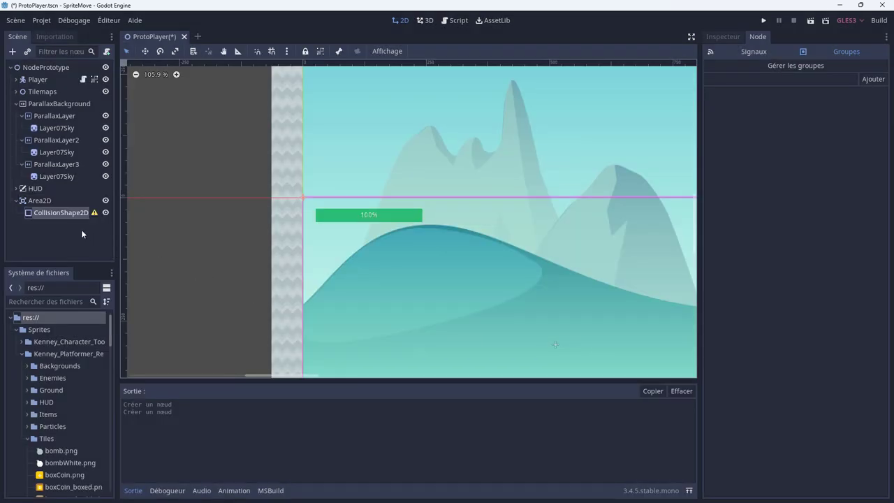
click(44, 201)
right_click(44, 201)
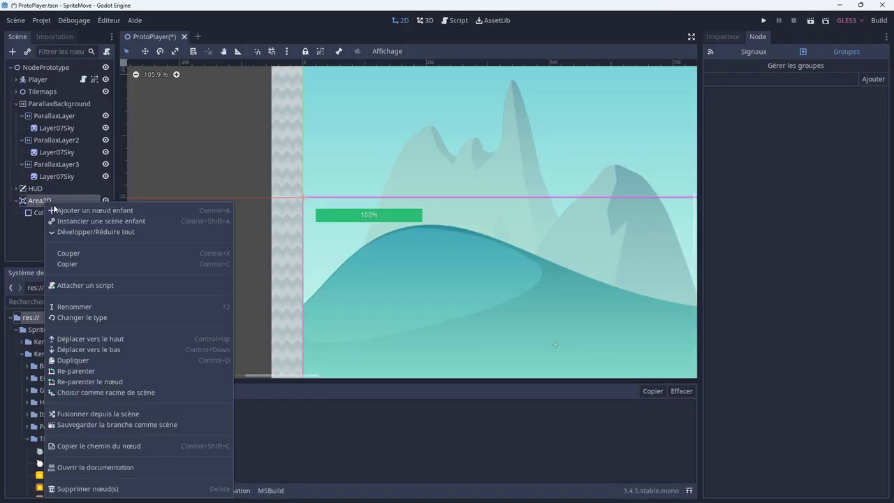
click(55, 207)
double_click(263, 296)
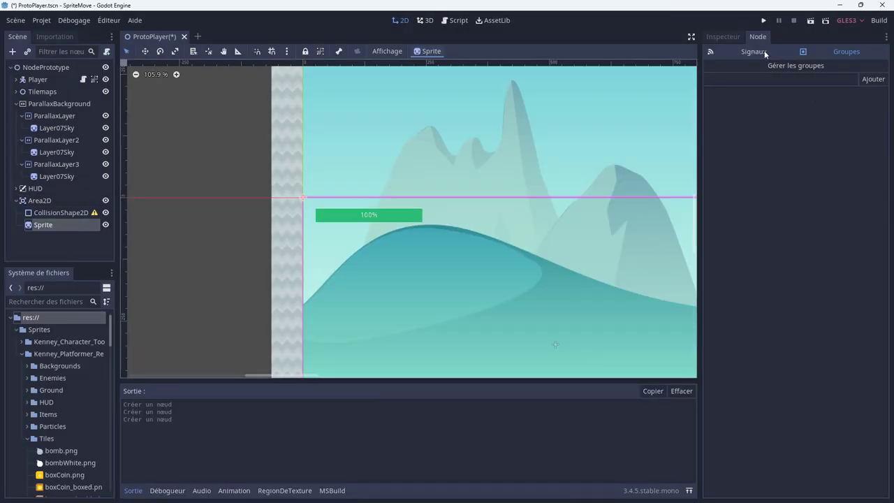
Step: Assign spikes.png from the FileSystem as the Sprite's Texture
click(723, 37)
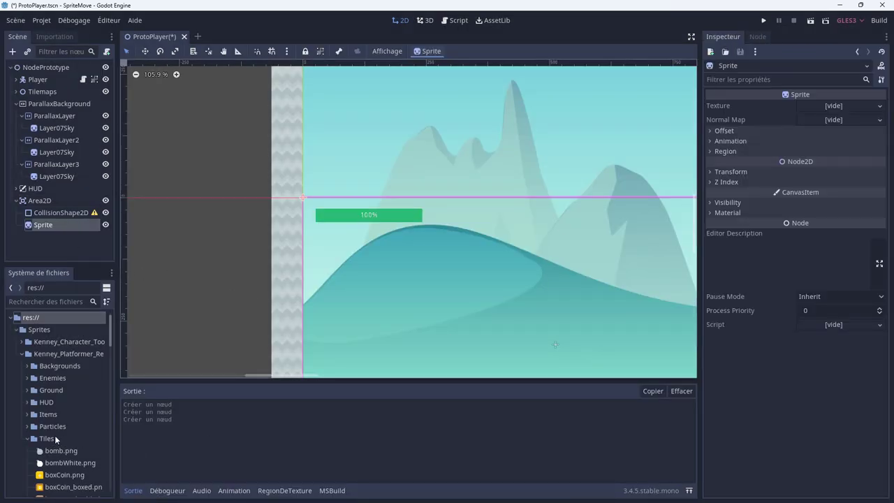
scroll(59, 447, down, 3)
scroll(58, 461, down, 2)
scroll(58, 466, down, 2)
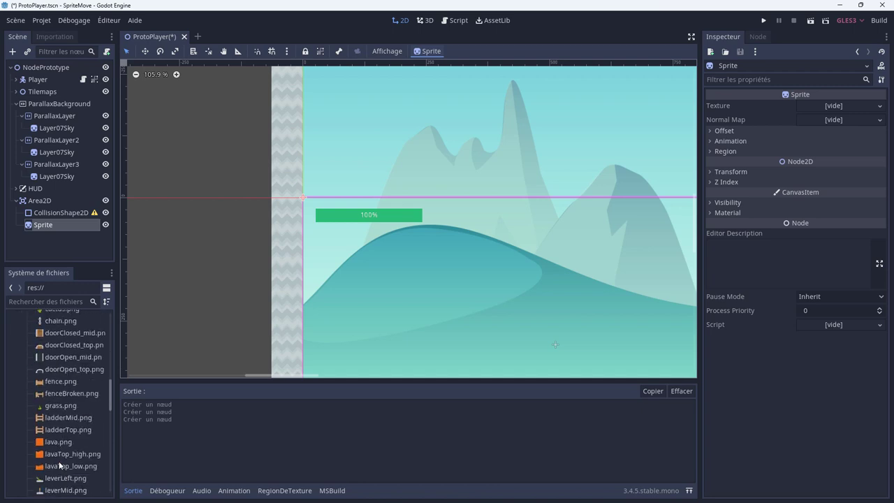
scroll(59, 465, down, 2)
scroll(60, 464, down, 2)
scroll(61, 464, down, 2)
scroll(60, 462, down, 2)
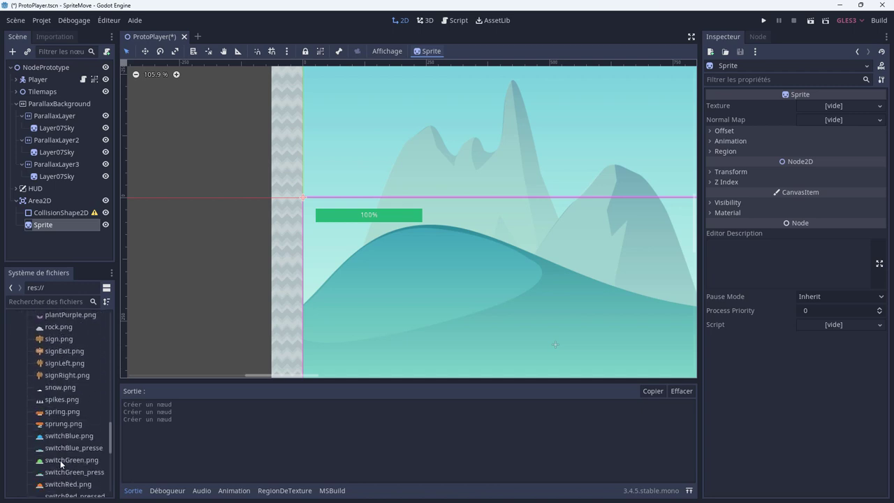
scroll(60, 461, down, 2)
scroll(61, 461, down, 2)
scroll(60, 459, down, 3)
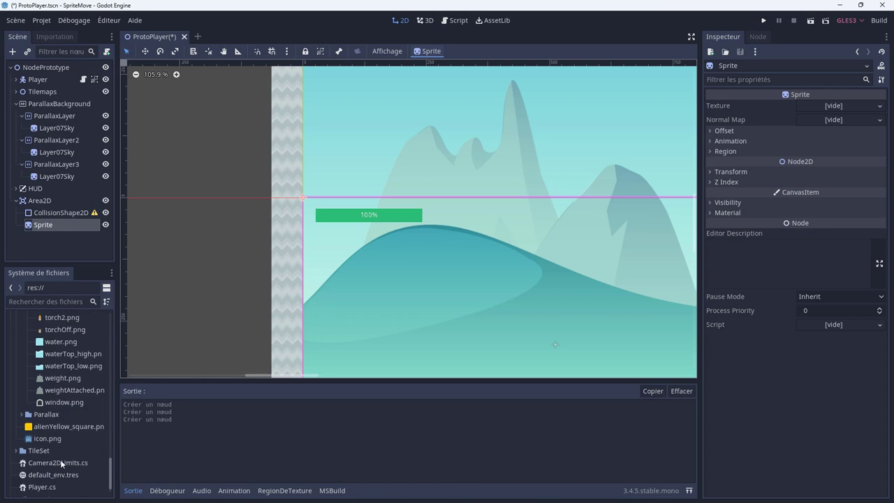
scroll(70, 447, up, 2)
scroll(69, 441, up, 2)
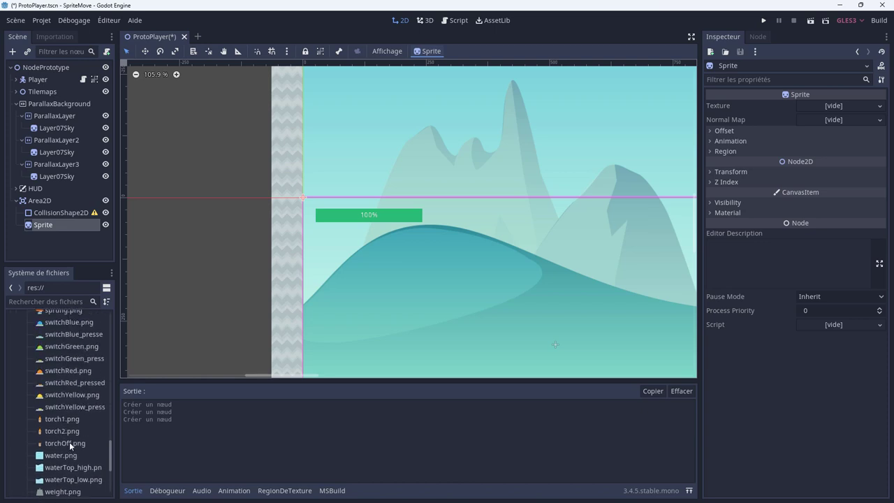
scroll(69, 441, up, 2)
drag(61, 376, 838, 108)
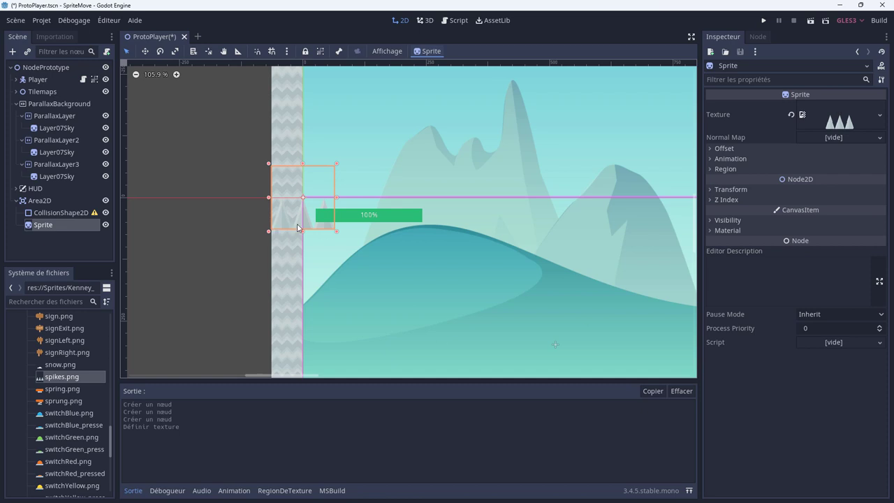
Step: Rename the Area2D node to Spike
click(40, 202)
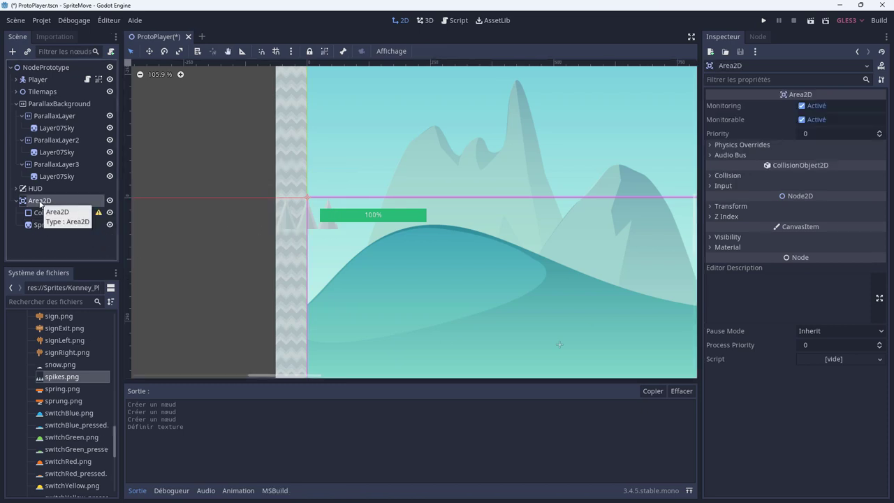
double_click(39, 201)
text(Sp)
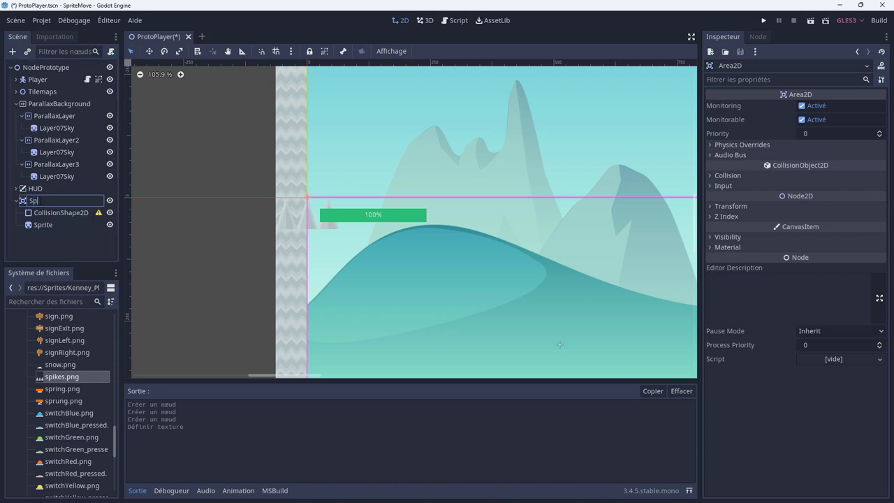
text(ike)
key(Return)
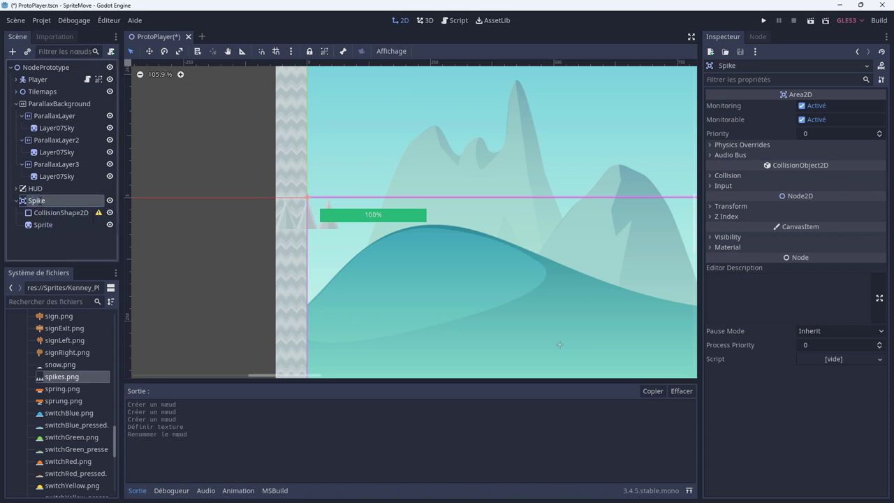
Step: Save the Spike branch as Spike.tscn and collapse the Sprites folder
right_click(47, 200)
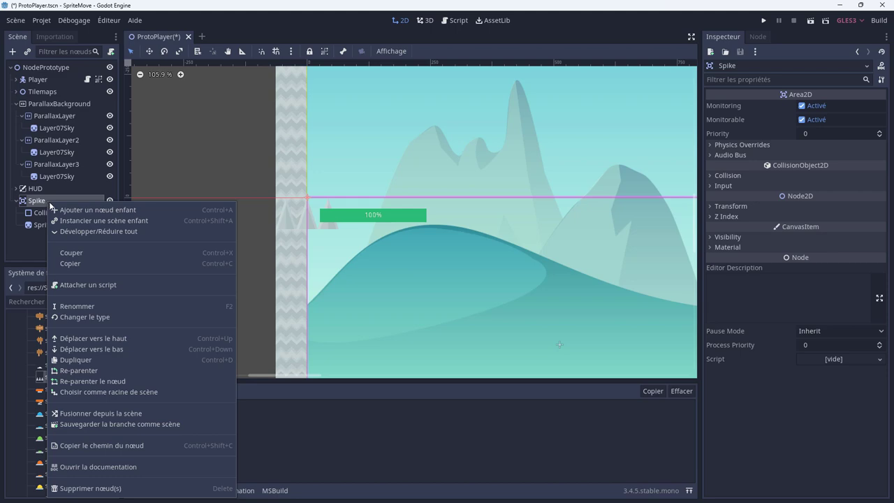
click(124, 425)
click(312, 430)
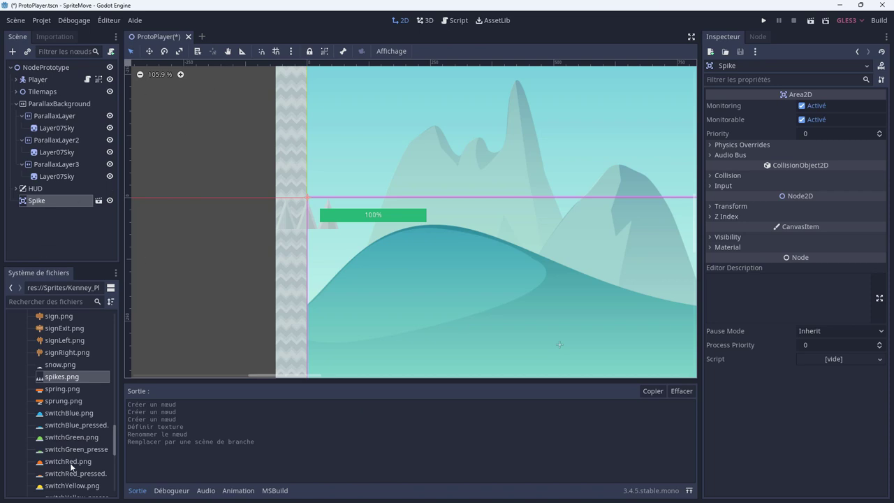
scroll(87, 400, up, 3)
scroll(87, 400, up, 3)
scroll(87, 400, up, 5)
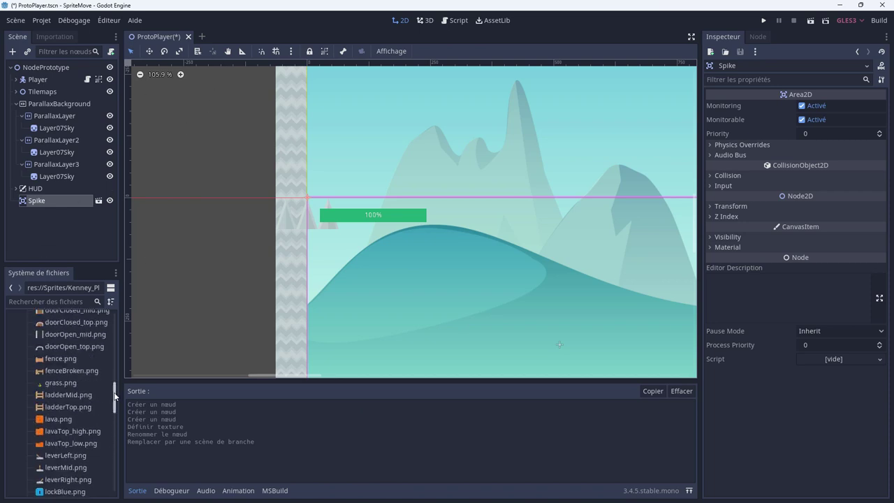
drag(115, 397, 116, 312)
click(16, 341)
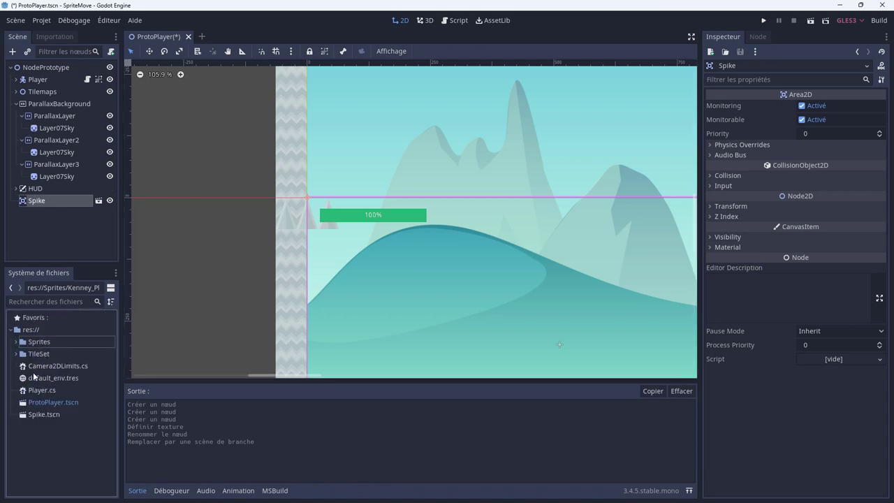
Step: In Spike.tscn, give the CollisionShape2D a RectangleShape2D stretched over all three spikes
double_click(47, 416)
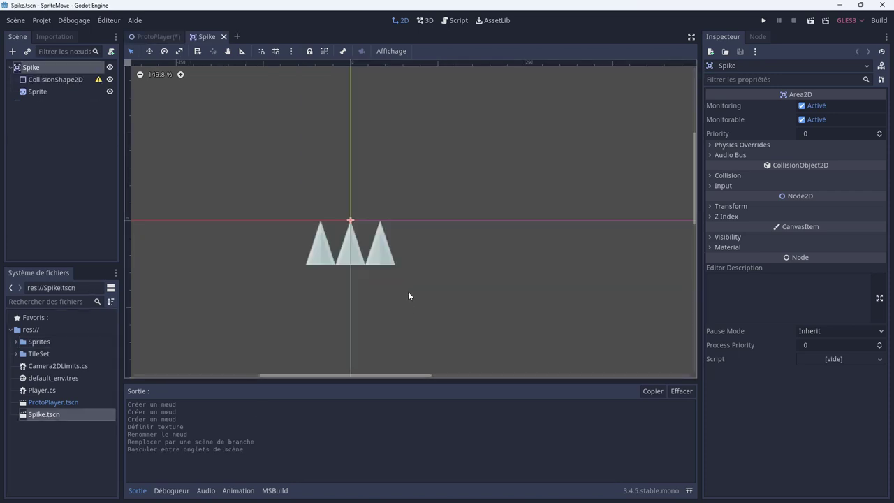
click(82, 80)
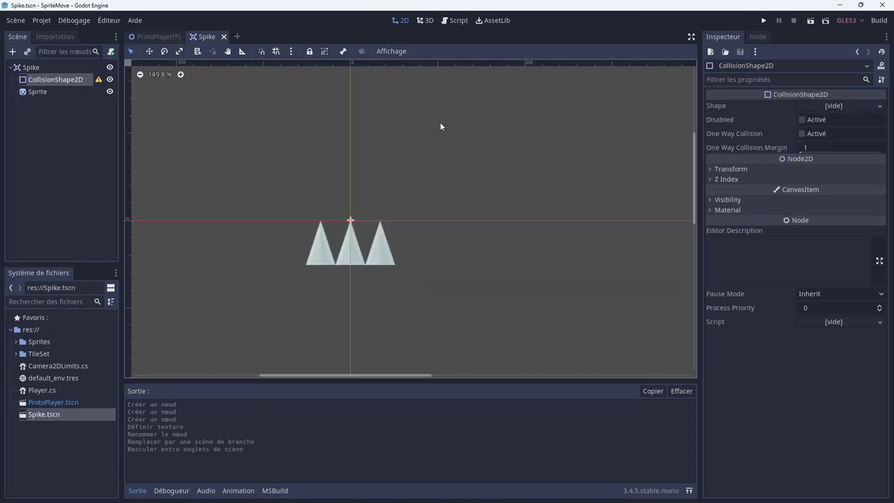
click(837, 107)
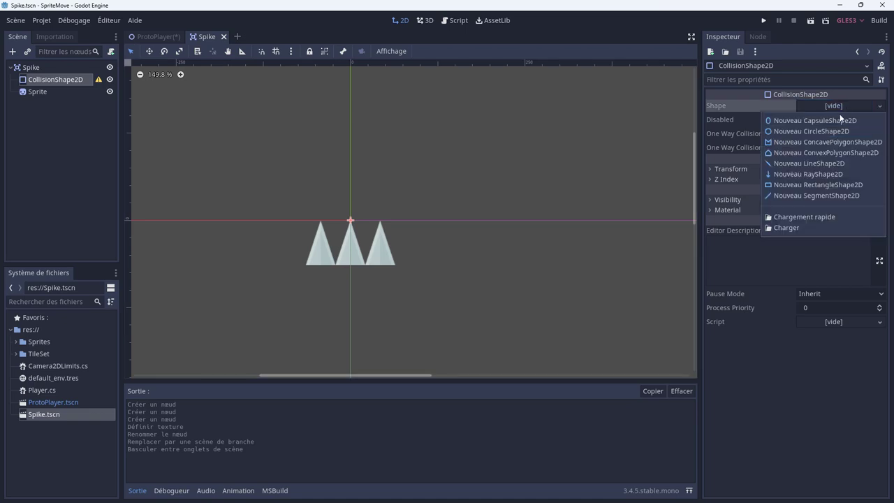
click(818, 186)
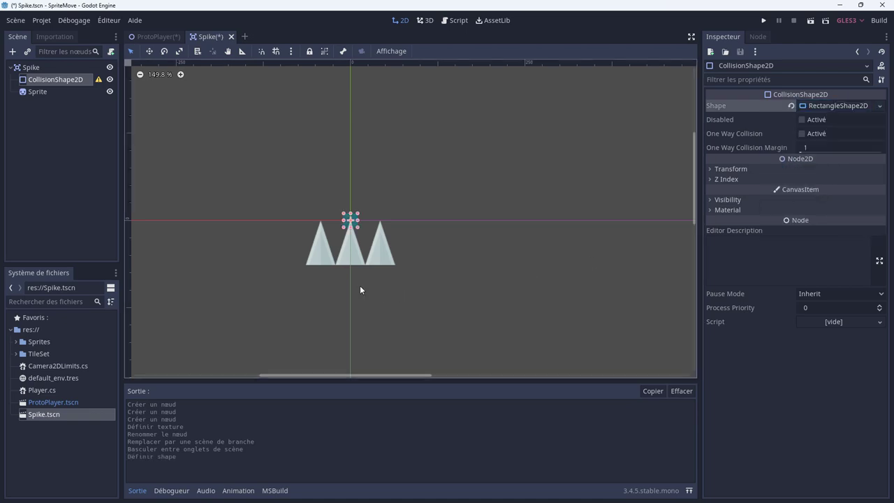
drag(357, 227, 394, 263)
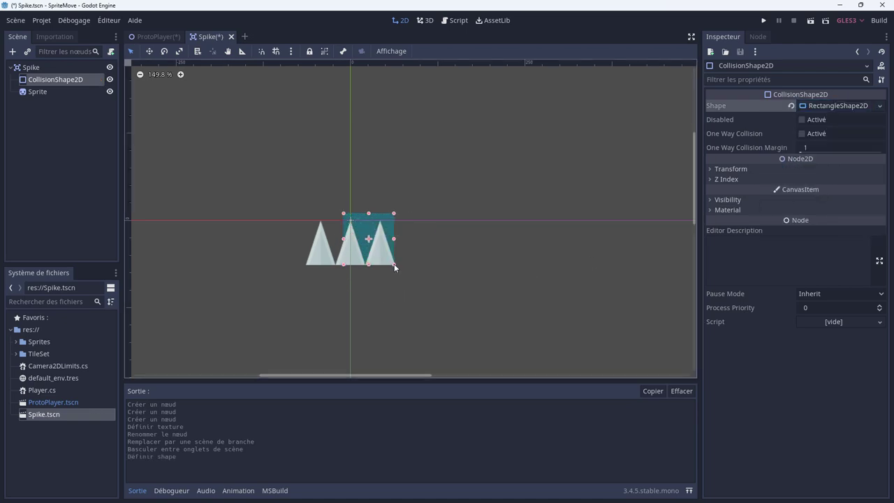
drag(343, 213, 306, 222)
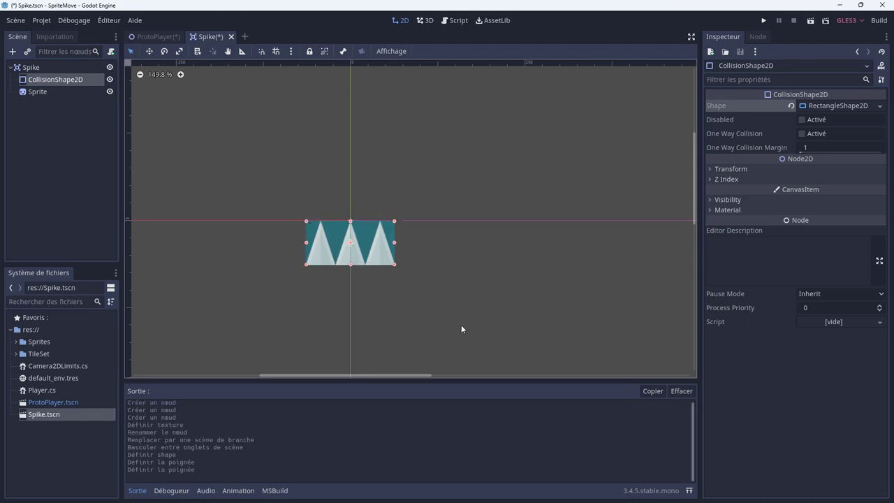
Step: Scale the Spike root node to 0.7 on both axes and save the scene
click(30, 67)
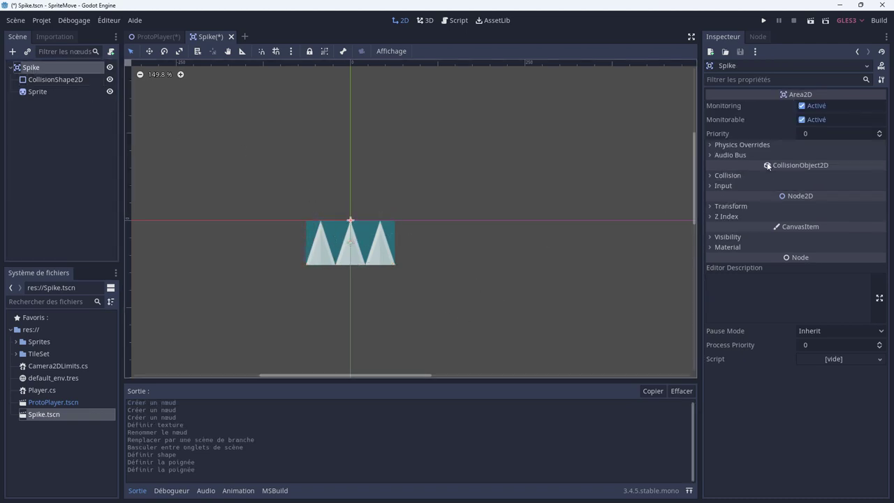
click(711, 207)
click(813, 260)
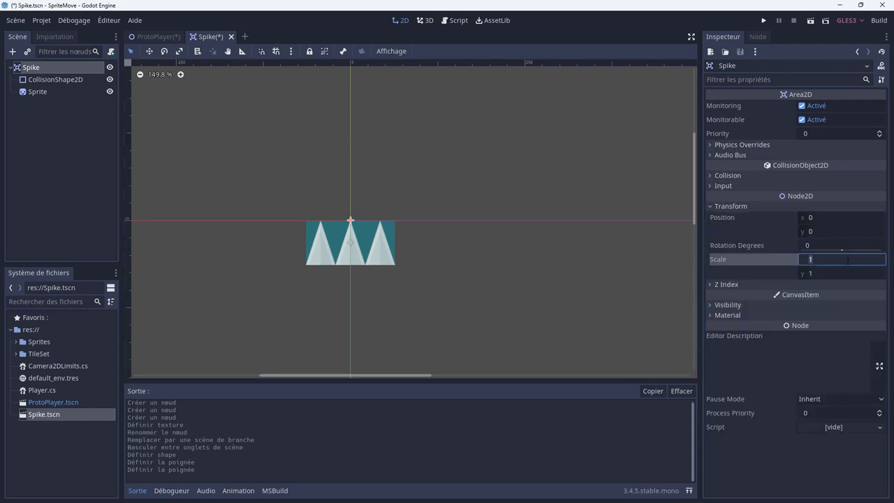
text(0.5)
key(BackSpace)
text(7)
key(Tab)
text(0.7)
key(Return)
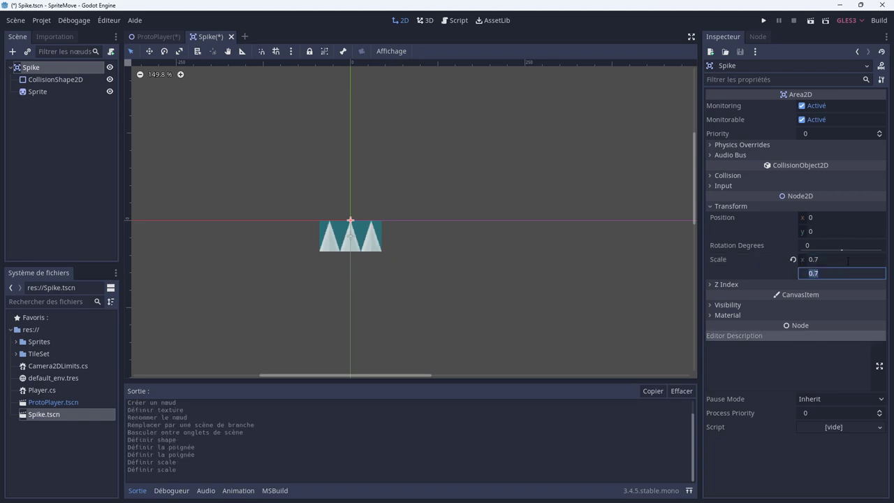
click(243, 174)
key(ctrl+s)
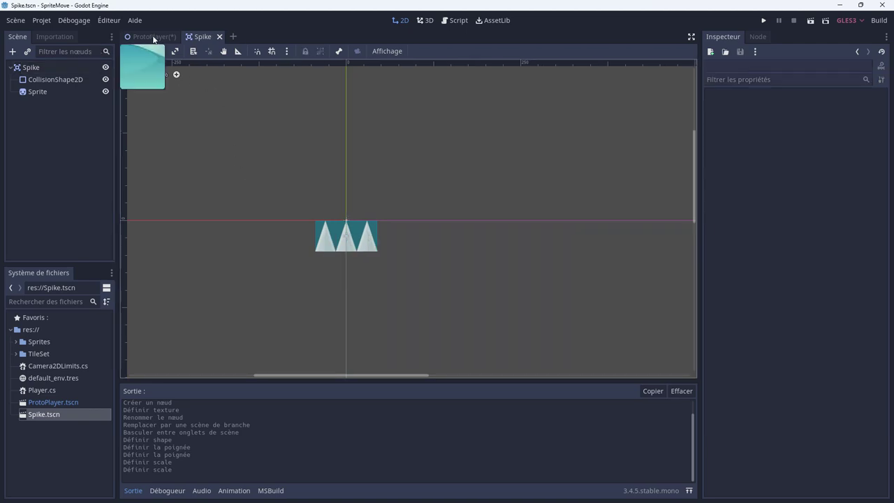
Step: In ProtoPlayer, place the Spike on the ground beside the player, then test-run the game
click(154, 39)
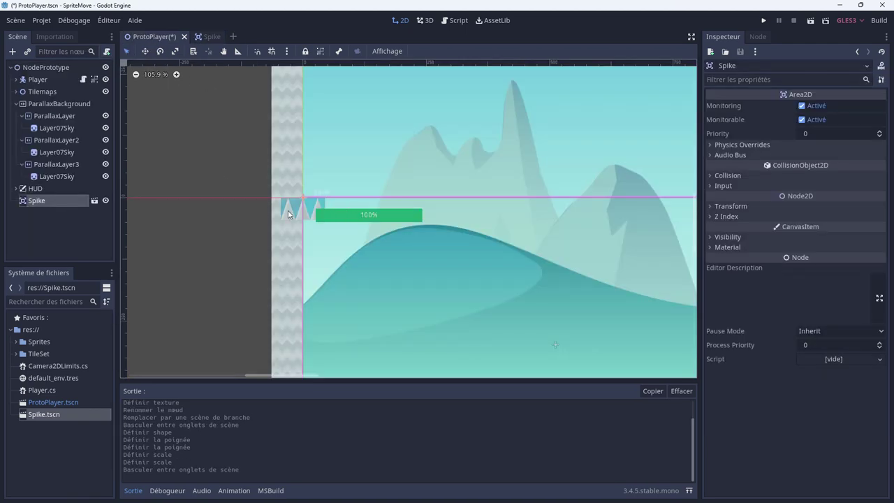
drag(302, 212, 479, 338)
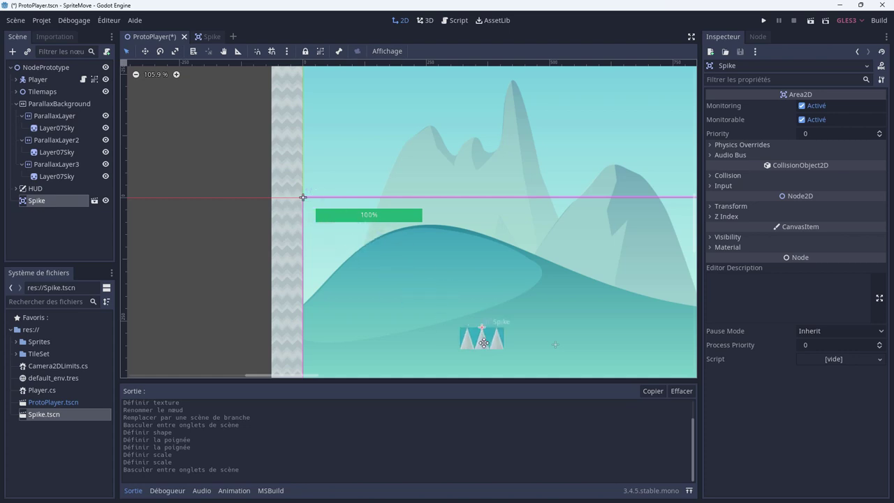
middle_drag(526, 300, 327, 199)
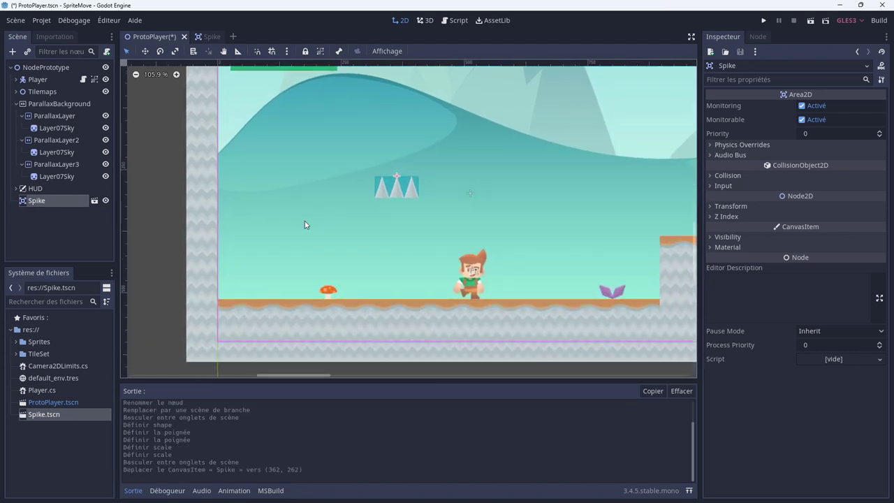
mouse_move(392, 194)
mouse_down()
mouse_move(418, 248)
mouse_move(416, 292)
mouse_up()
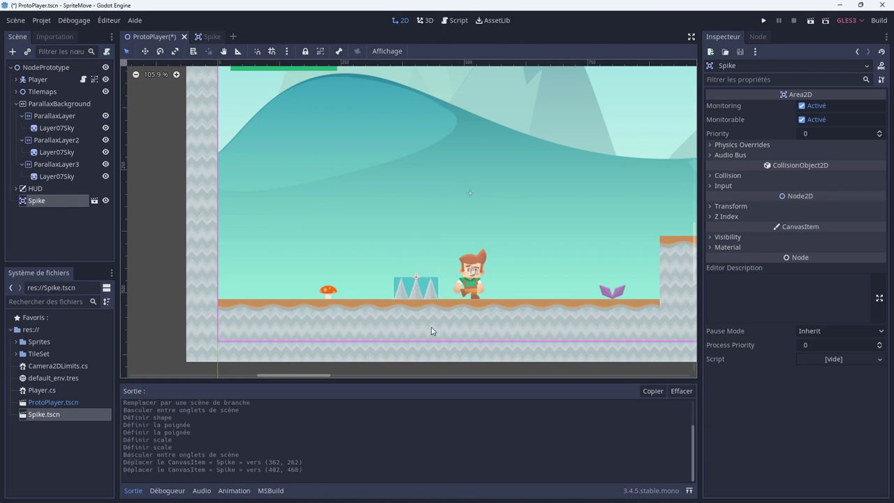
click(762, 21)
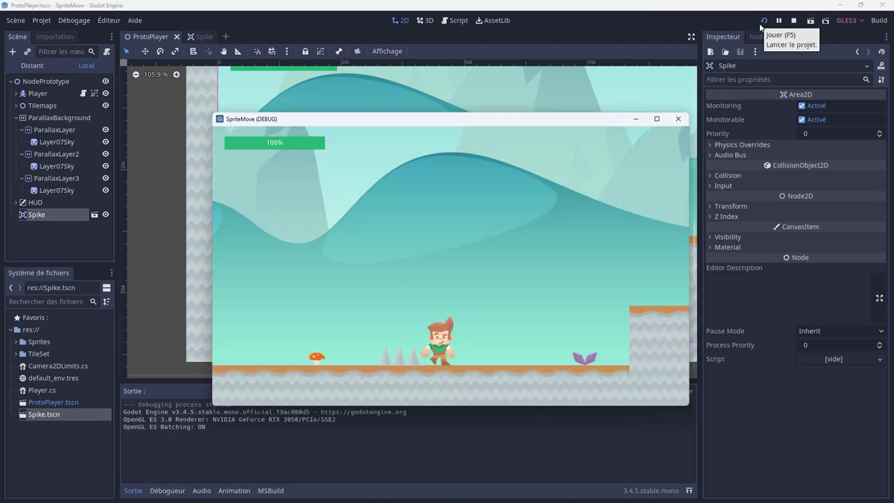
click(677, 118)
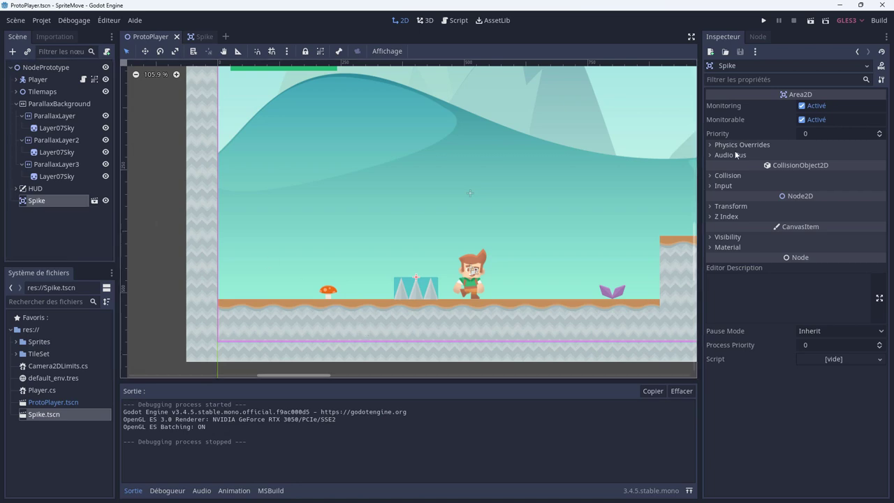
Step: Show the Spike's Area2D signals, such as body_entered and area_entered, in the Node dock
click(756, 37)
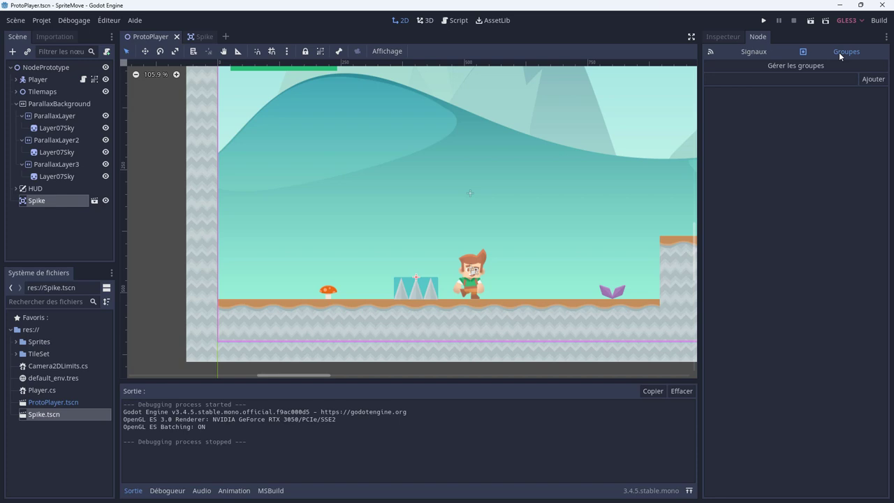
click(748, 52)
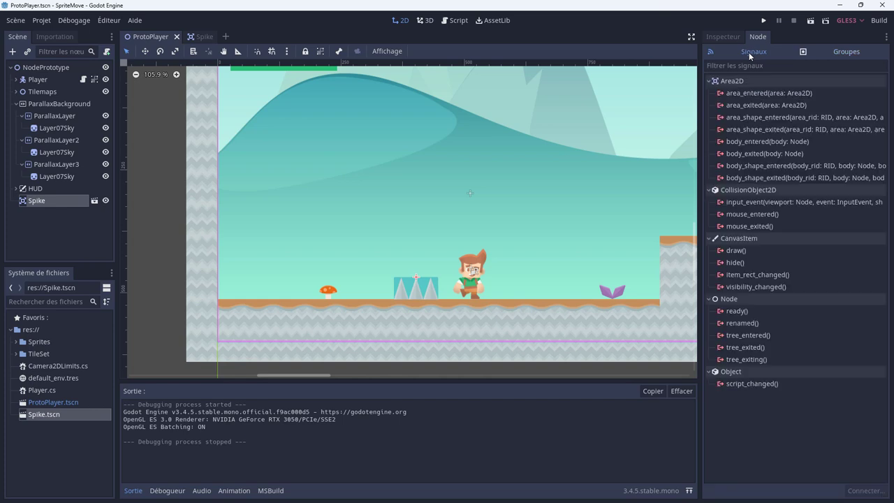
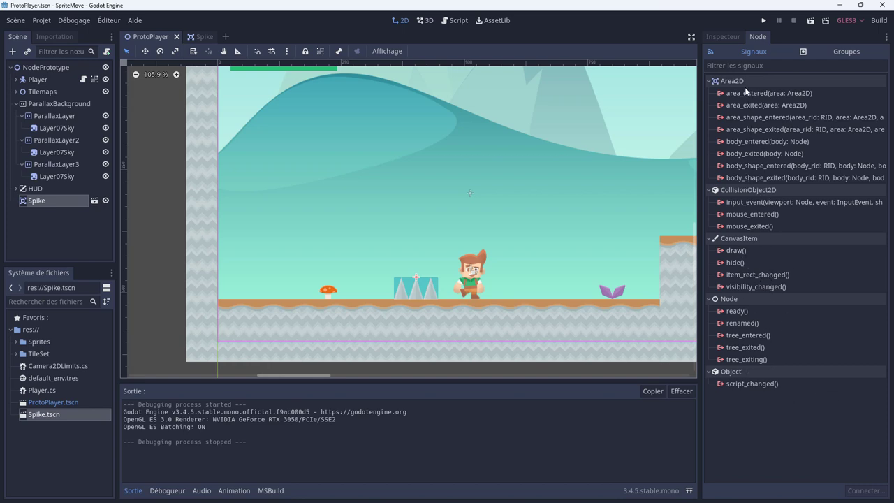
Step: Start connecting the Spike's body_entered signal, choosing Player as the receiving node
click(737, 142)
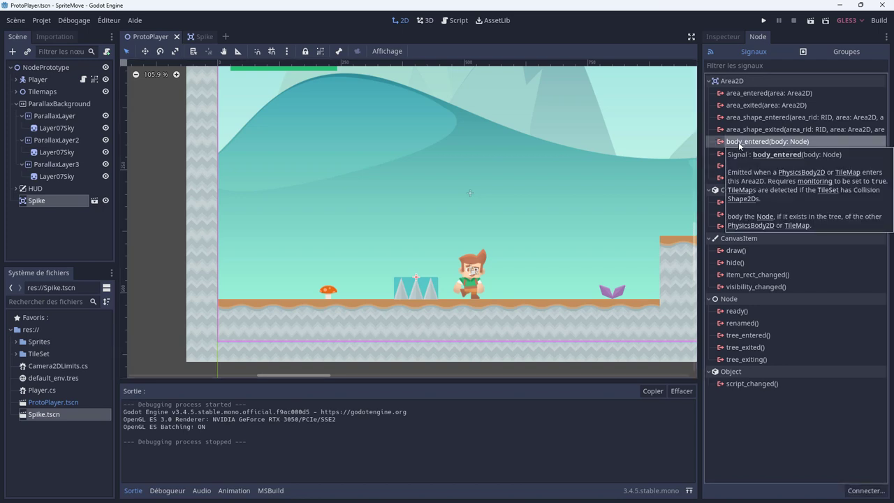
double_click(739, 142)
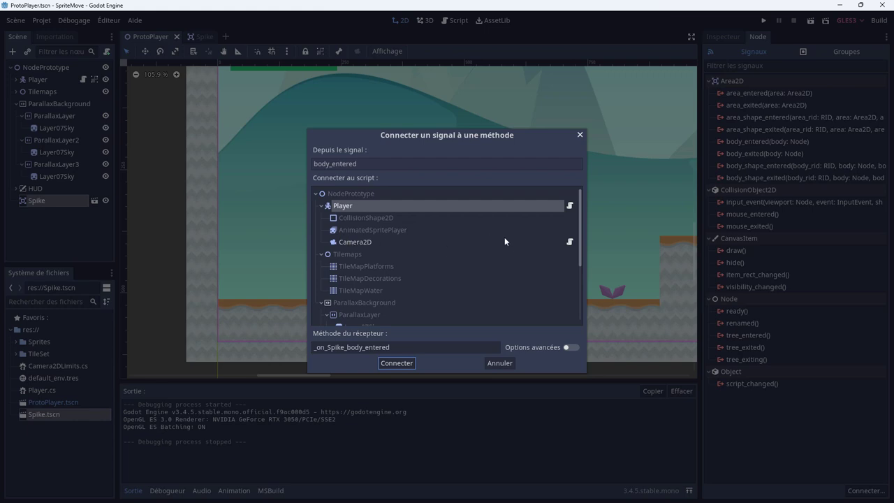
click(347, 205)
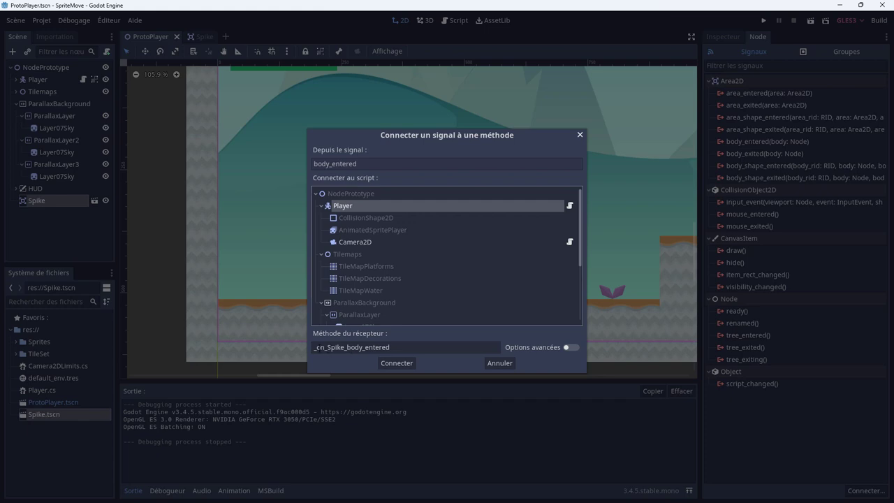
Step: Rename the receiver method to OnSpikeBodyEntered and copy the name
click(318, 347)
key(Delete)
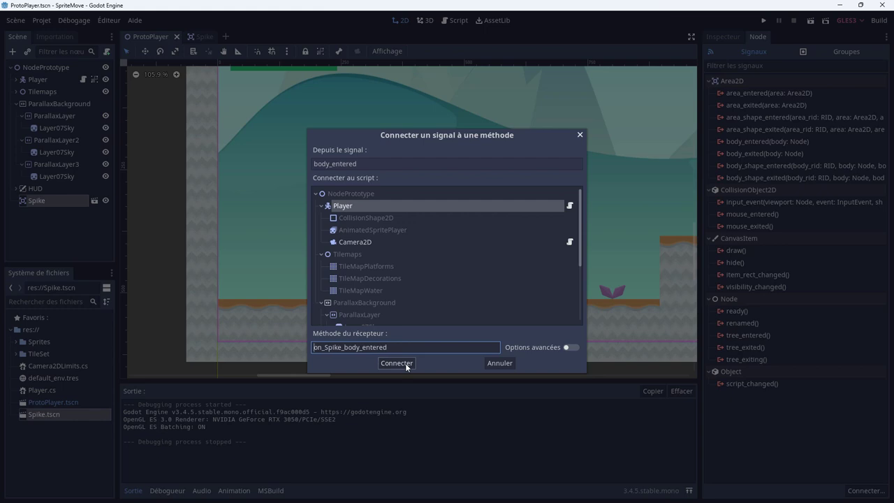
key(Delete)
text(O)
key(Delete)
text(B)
key(BackSpace)
text(E)
key(BackSpace)
key(BackSpace)
key(BackSpace)
double_click(321, 347)
right_click(329, 349)
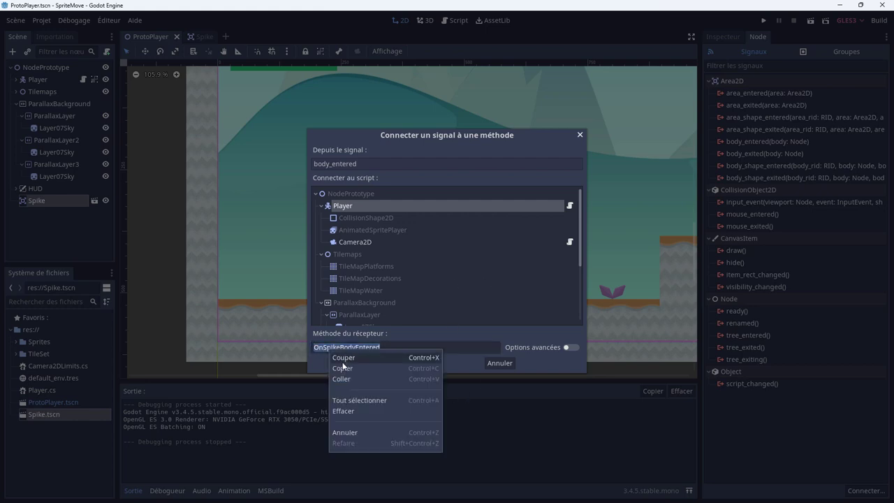
click(346, 367)
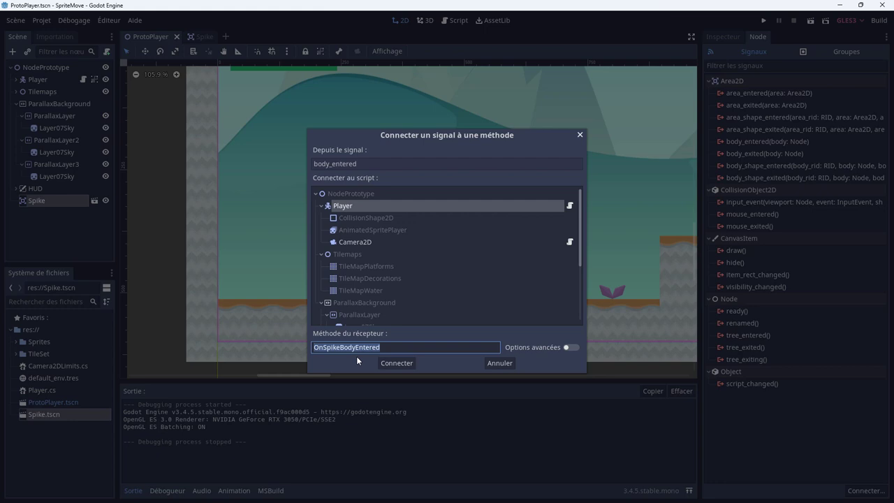
Step: Confirm the connection and add an empty void OnSpikeBodyEntered() method after UpdateProgressBar
click(393, 364)
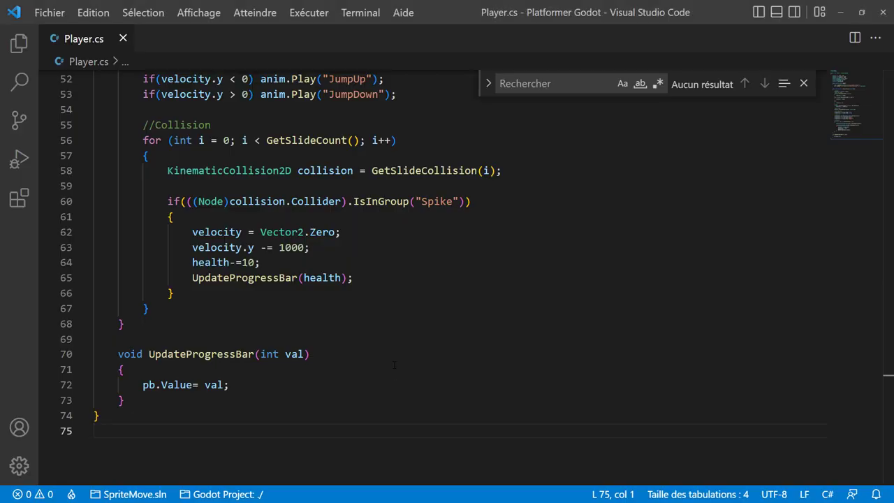
click(802, 86)
click(162, 402)
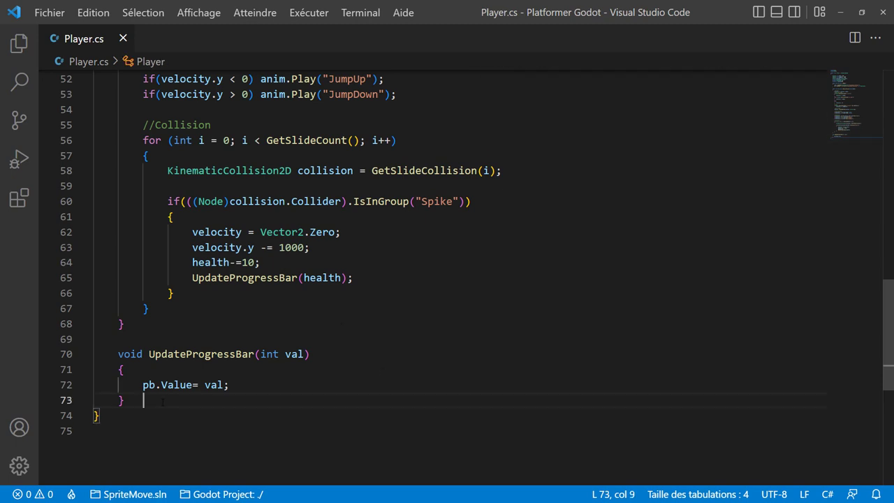
key(Return)
key(Return)
text(void OnSpikeBodyEntered)
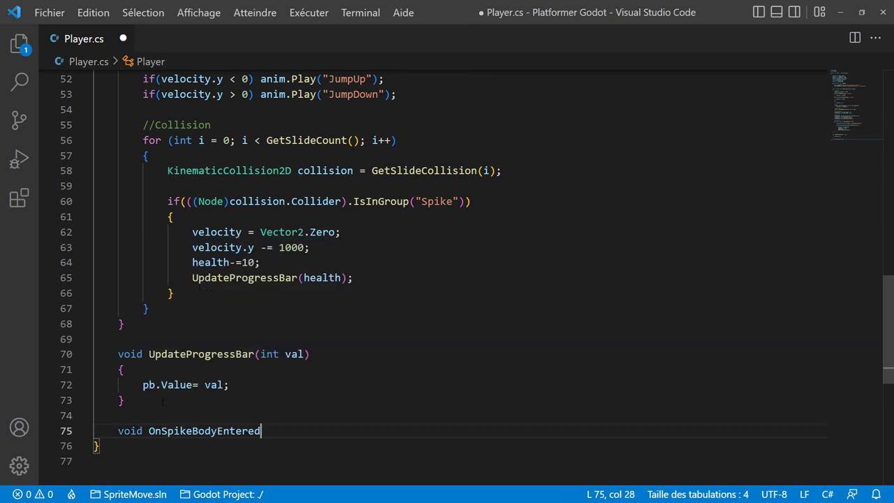
text(()
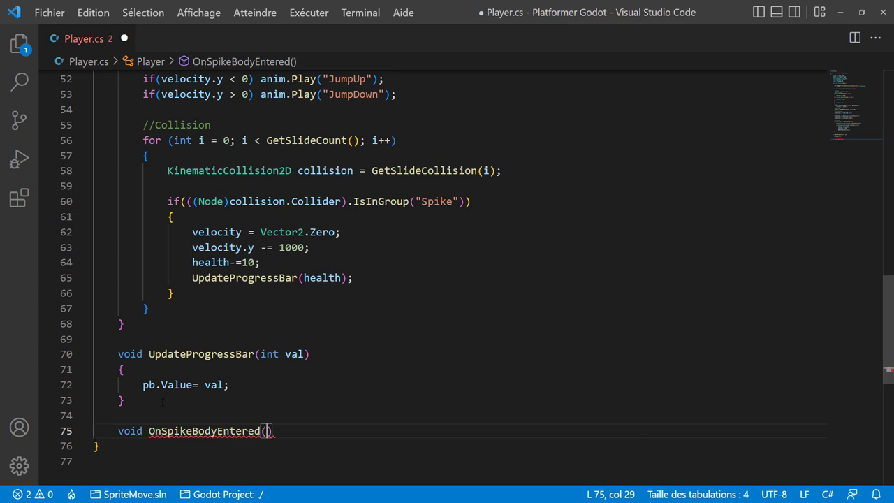
text())
key(Return)
text({)
key(Return)
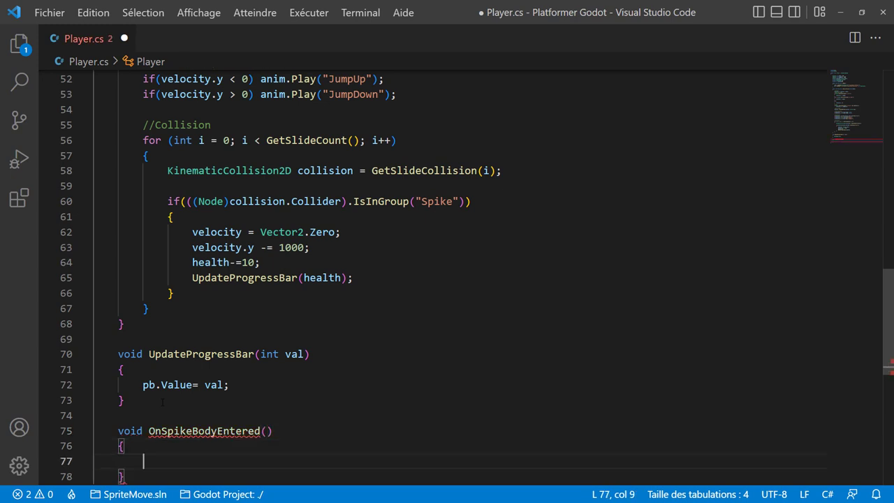
Step: Make the method print "Aiiieeee", save Player.cs and return to Godot
text(Deb)
key(BackSpace)
key(BackSpace)
key(BackSpace)
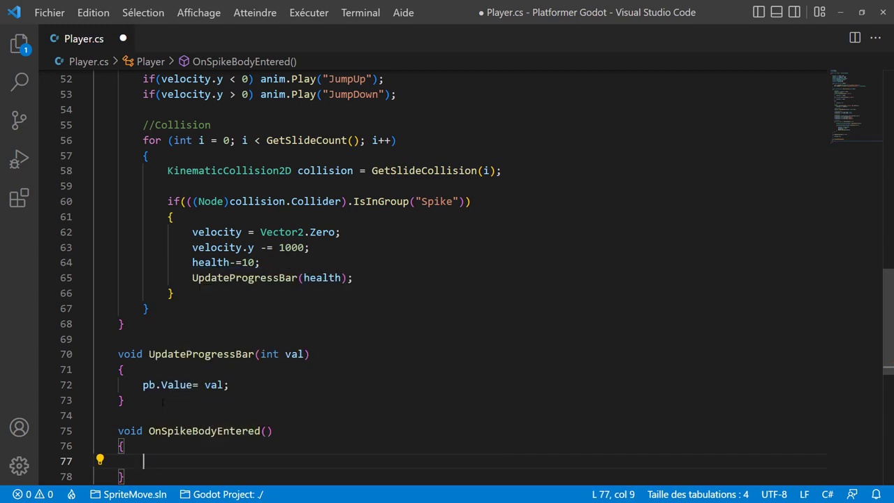
text(GD)
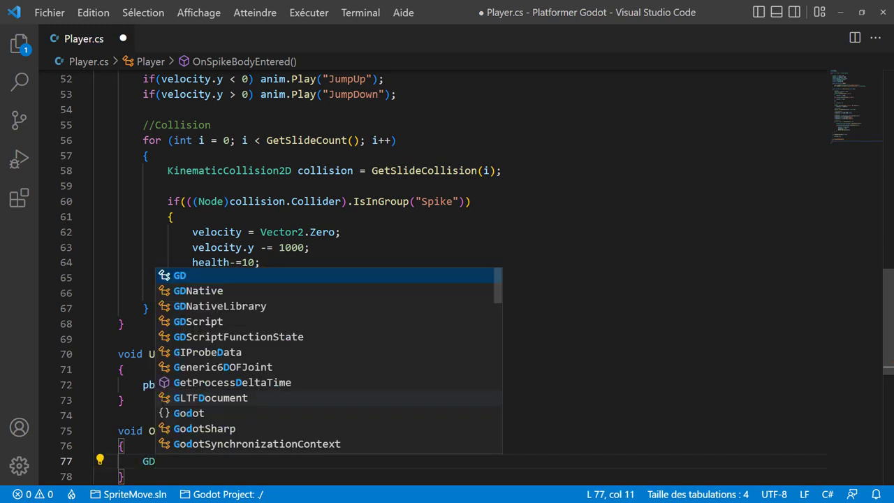
text(.print(")
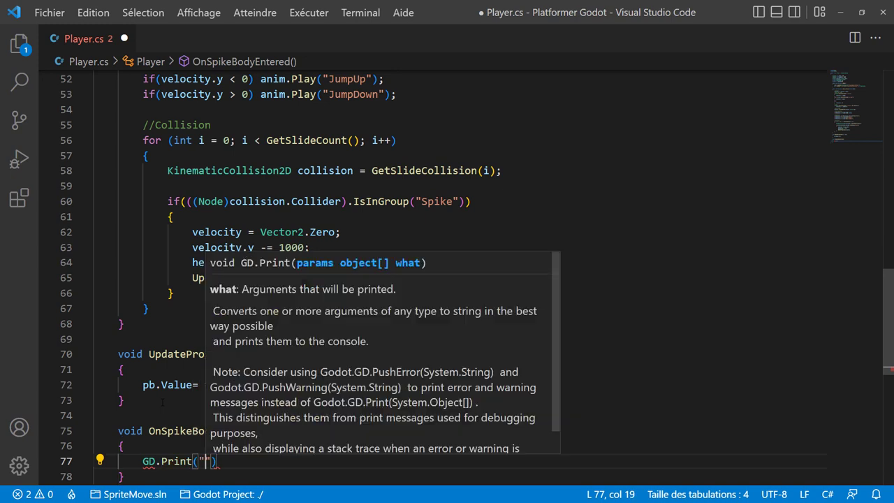
text(Aiiieeee"))
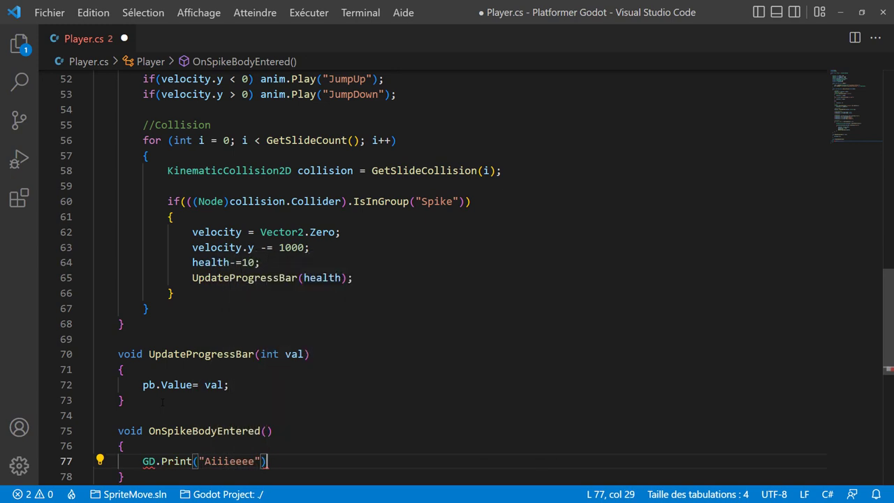
text(;)
key(ctrl+s)
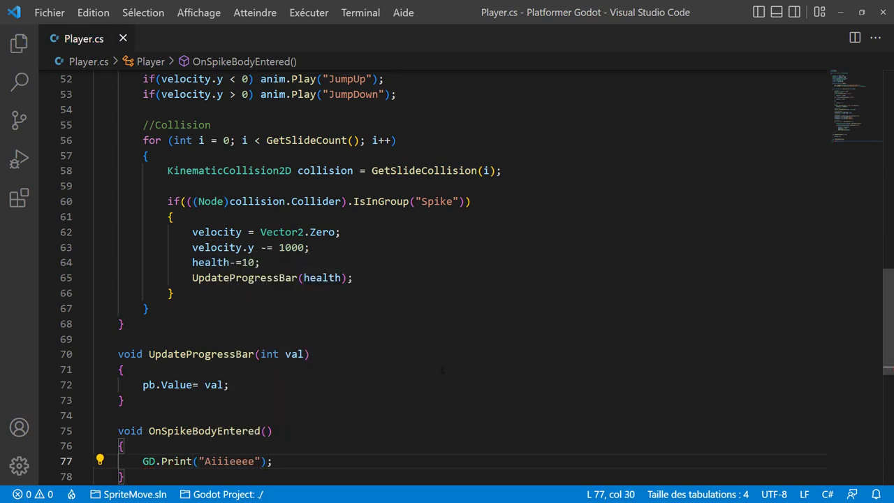
key(alt+Tab)
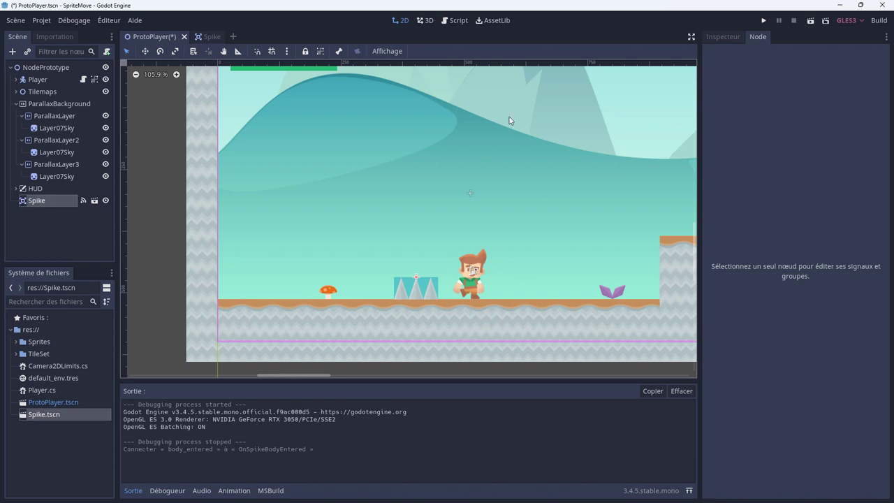
Step: Run the game and show the debugger's error list with the emit_signal error
click(763, 20)
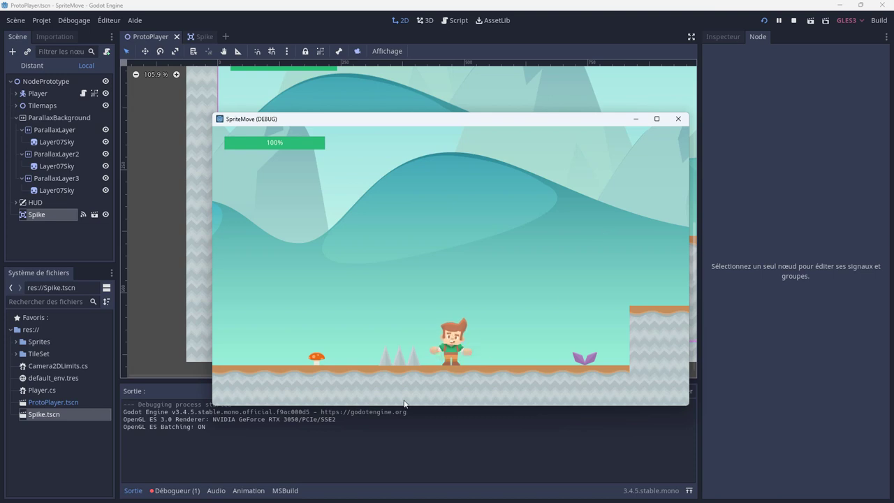
click(189, 494)
click(189, 491)
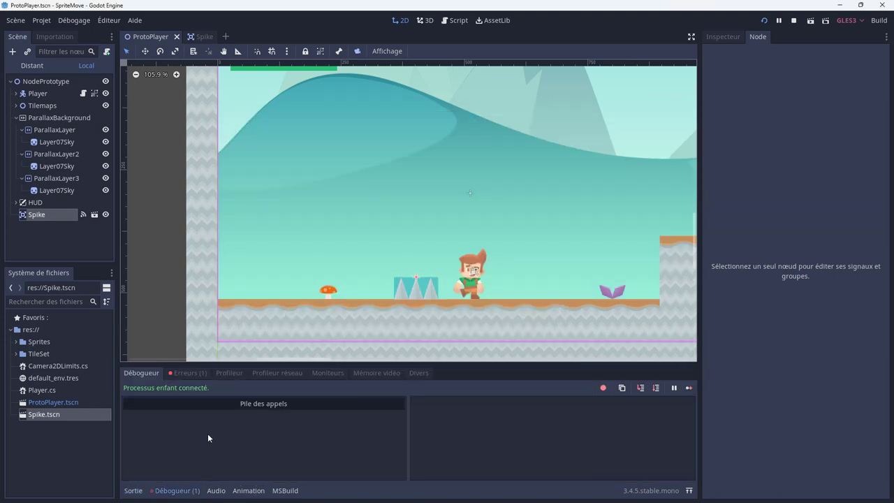
click(190, 373)
click(266, 406)
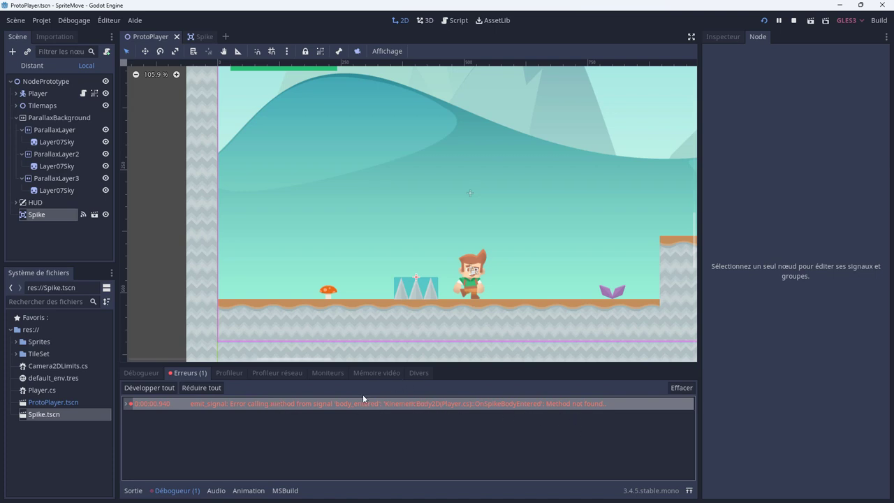
click(526, 269)
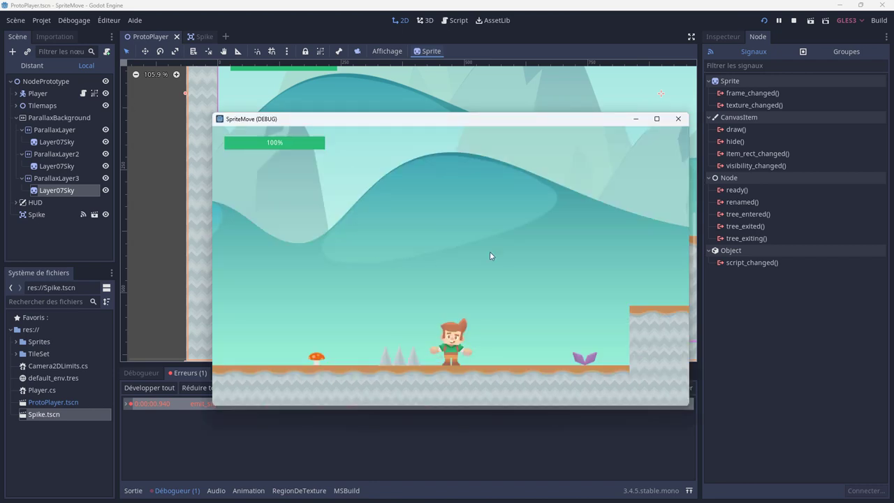
Step: Walk the character into the spikes, then close the game and switch to VS Code
key(Left)
key(Right)
key(Left)
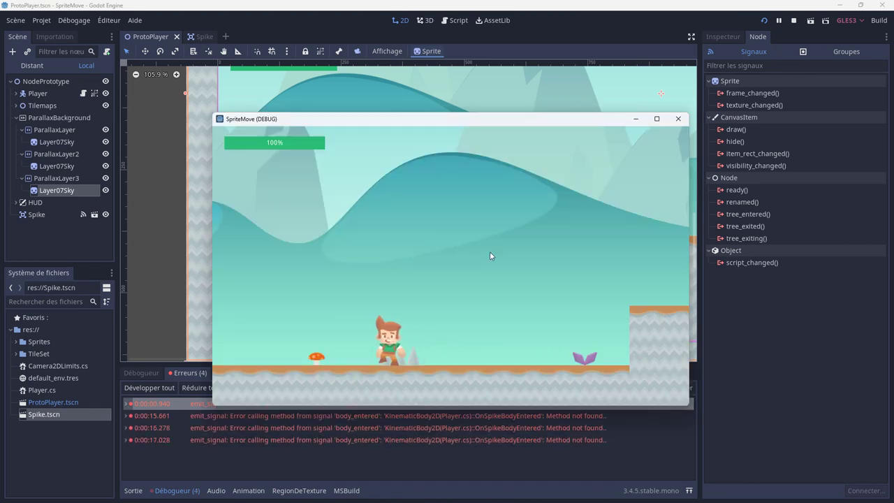
key(Right)
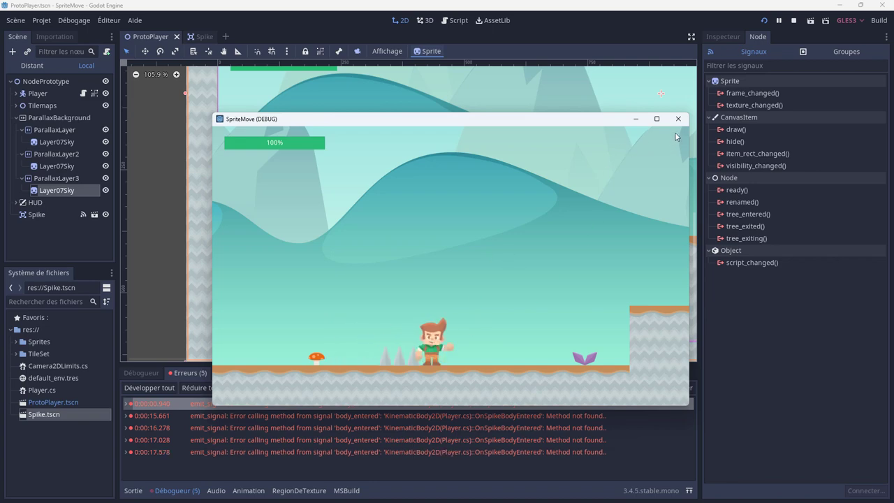
click(677, 119)
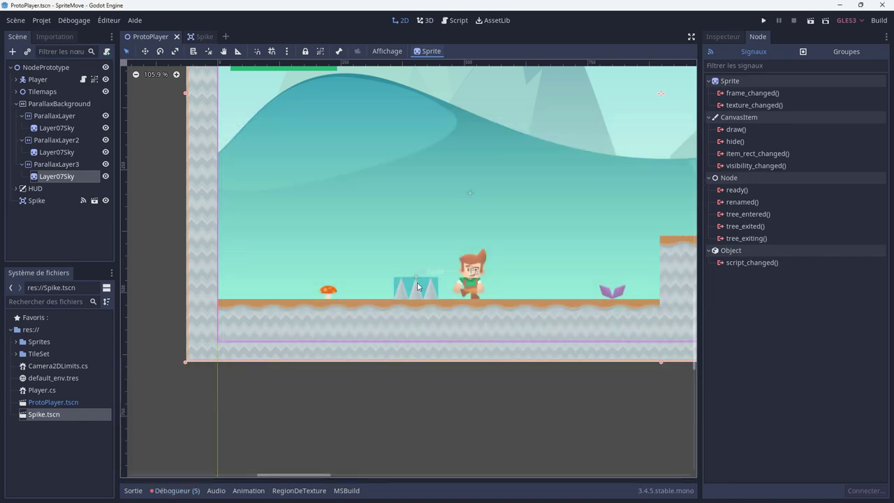
key(alt+Tab)
Step: Give OnSpikeBodyEntered the parameter Area2D body
key(Up)
key(Up)
key(Left)
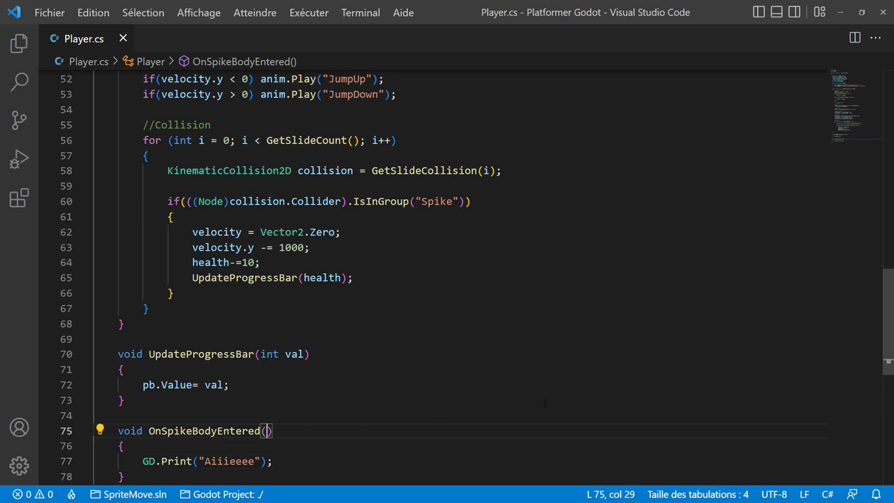
text(AR)
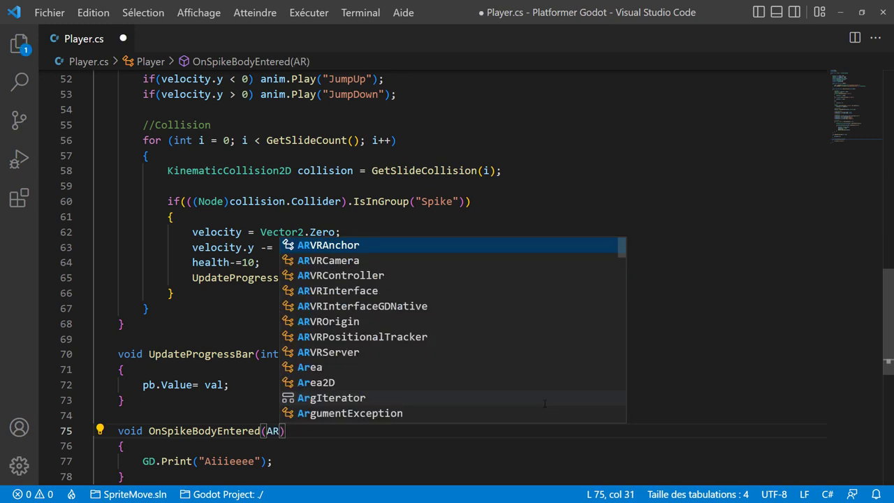
text(ea)
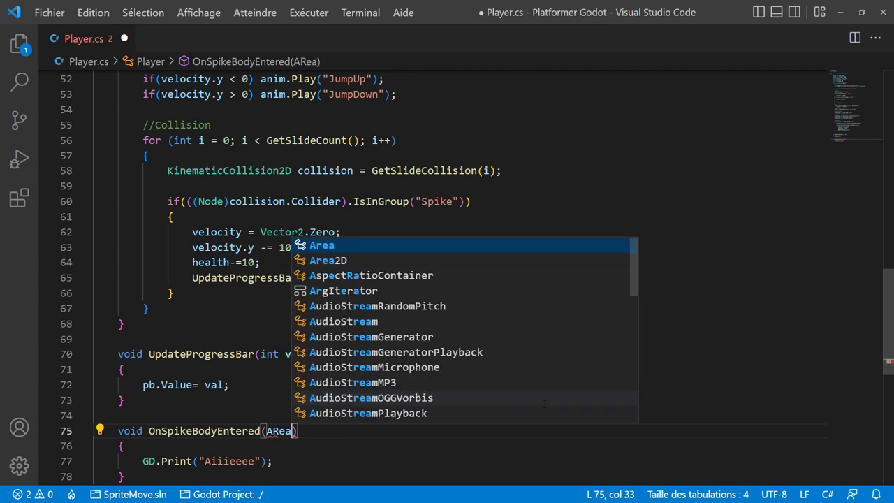
key(Down)
key(Return)
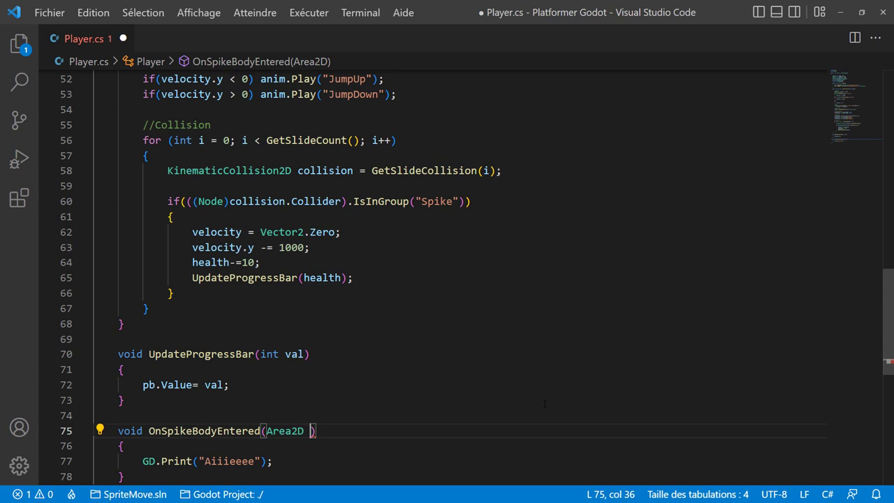
text(bod)
text(y)
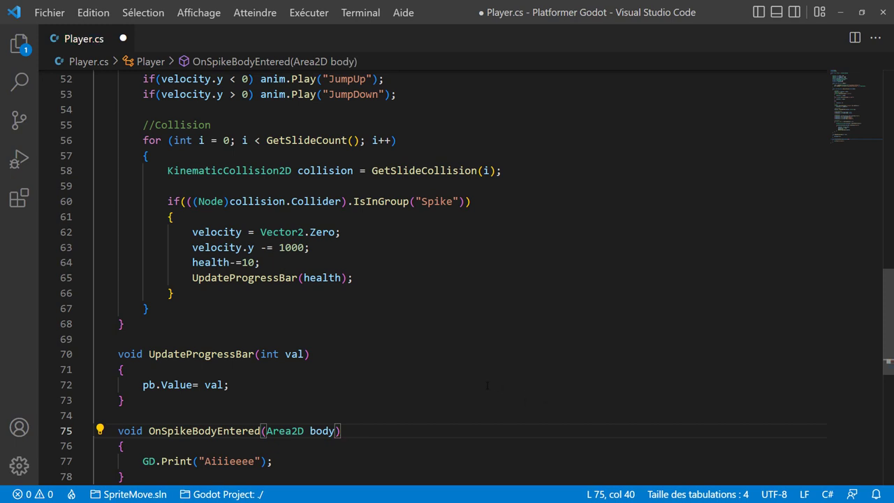
Step: Save Player.cs and switch back to the Godot editor
scroll(544, 403, down, 2)
click(415, 370)
key(ctrl+s)
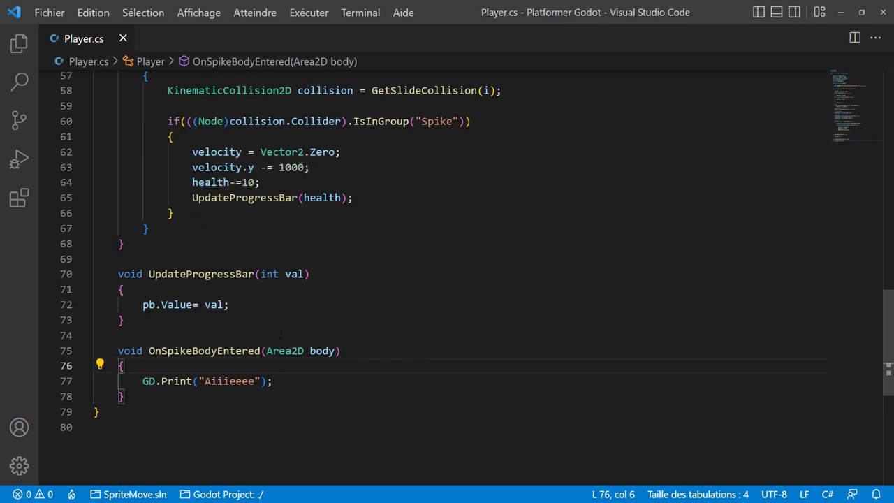
double_click(284, 350)
double_click(322, 350)
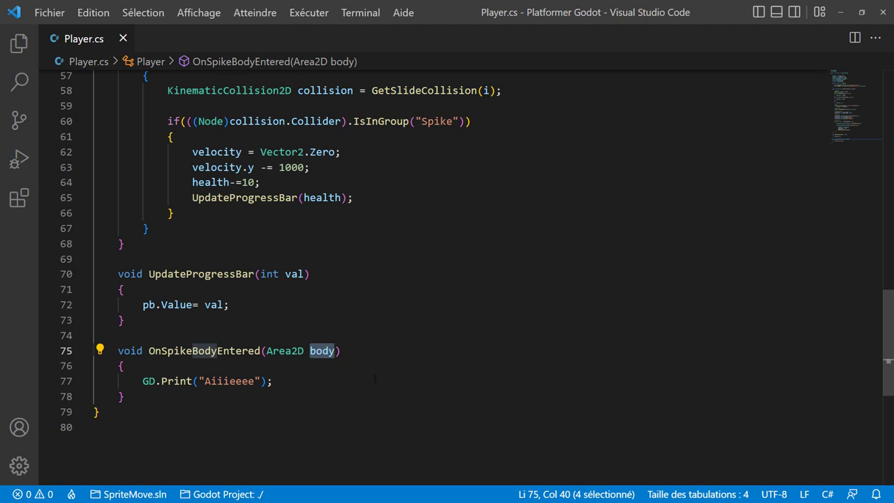
key(alt+Tab)
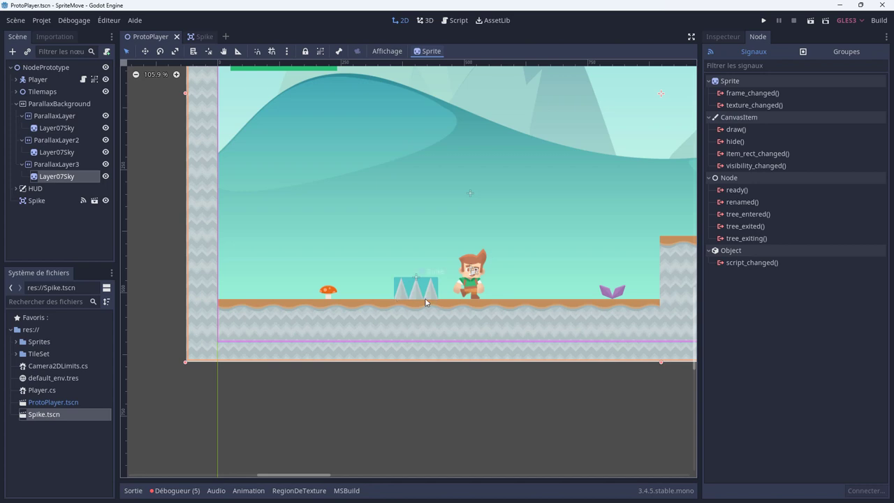
Step: Run the game, walk the character back and forth over the spikes, and stop it
click(763, 21)
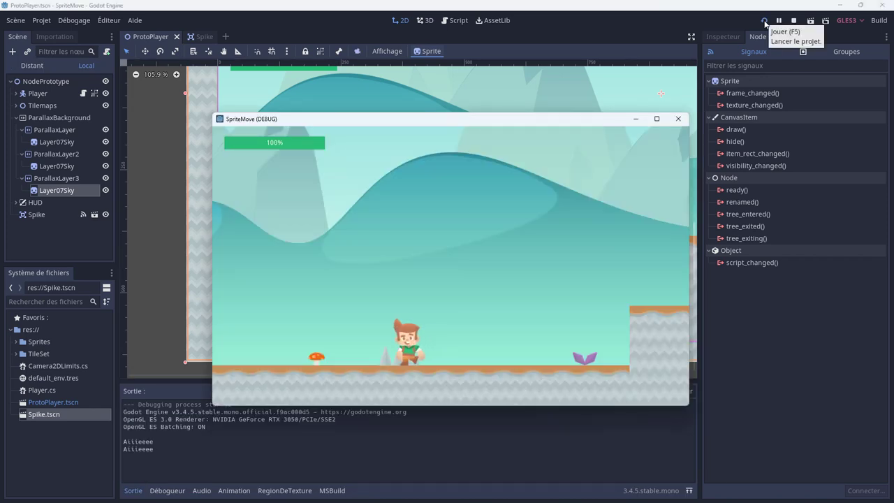
key(Left)
key(Right)
key(Left)
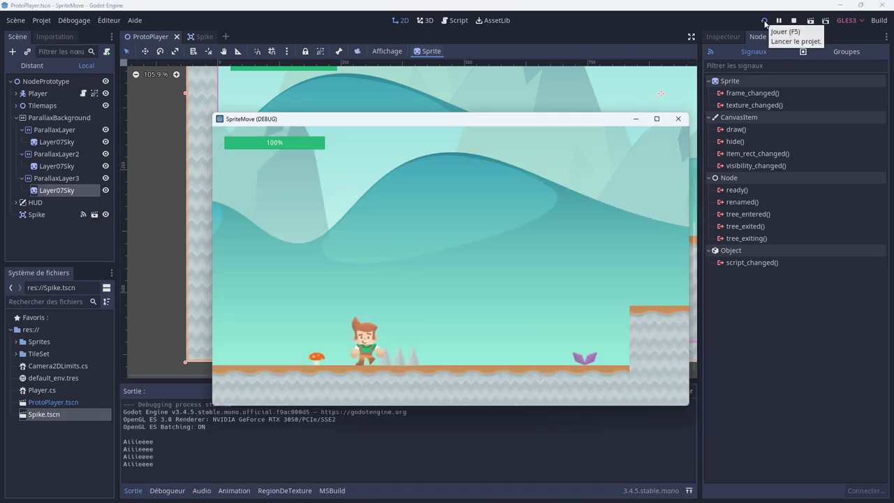
key(Right)
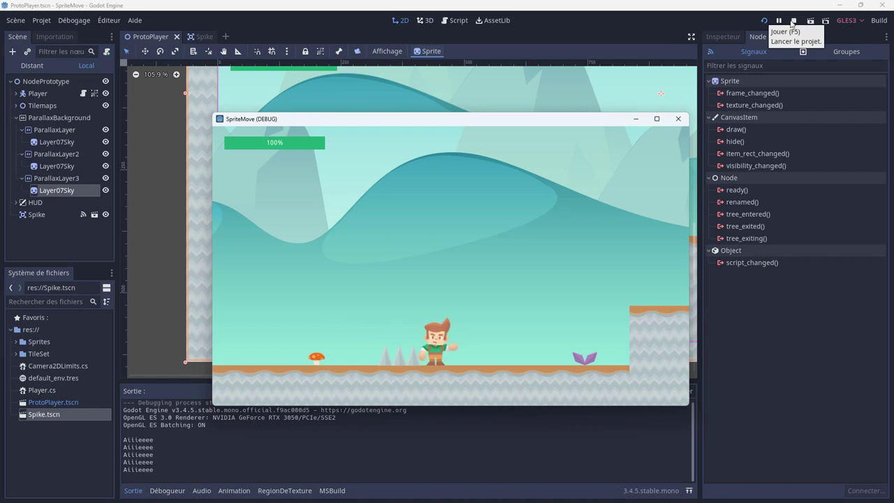
click(792, 22)
Step: Run the game again, close it, and scroll the Output panel to find Aiiieeee
click(764, 21)
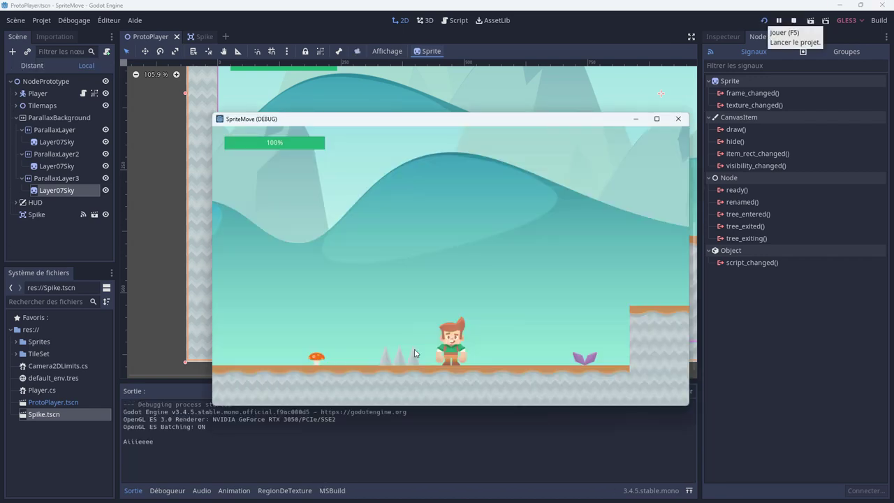
click(674, 120)
scroll(388, 354, up, 1)
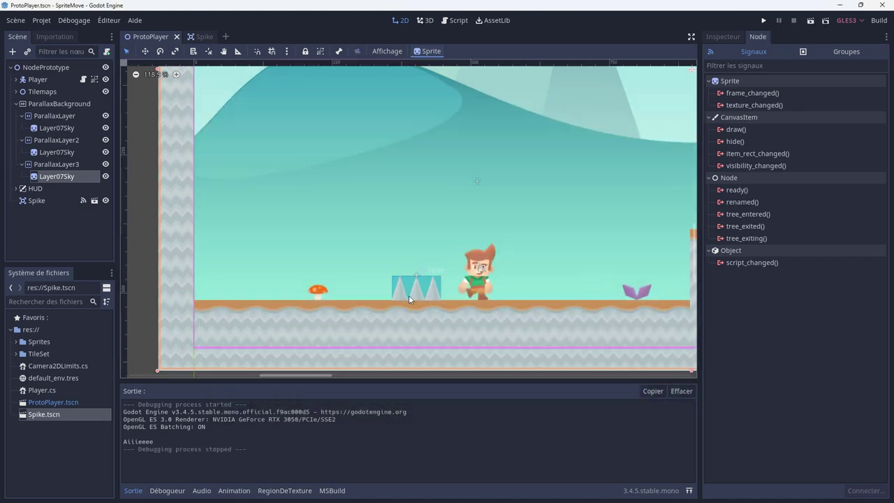
scroll(380, 307, up, 2)
scroll(375, 287, up, 1)
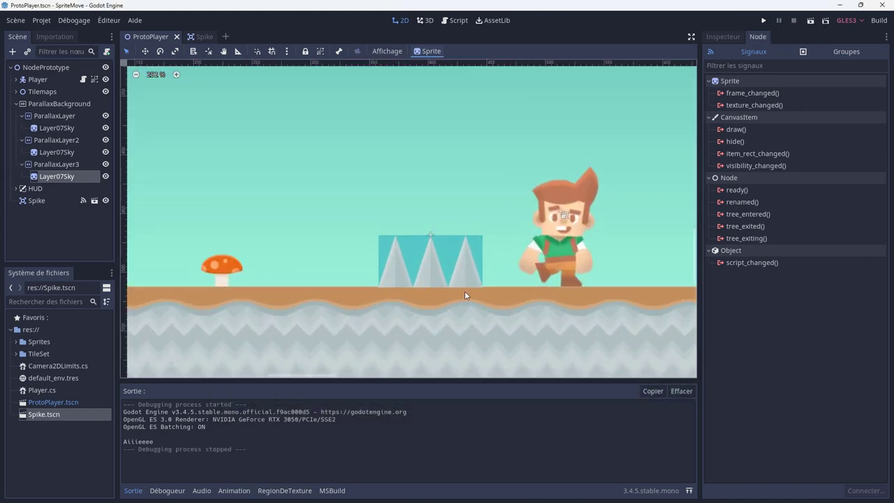
scroll(457, 305, up, 2)
scroll(450, 308, up, 2)
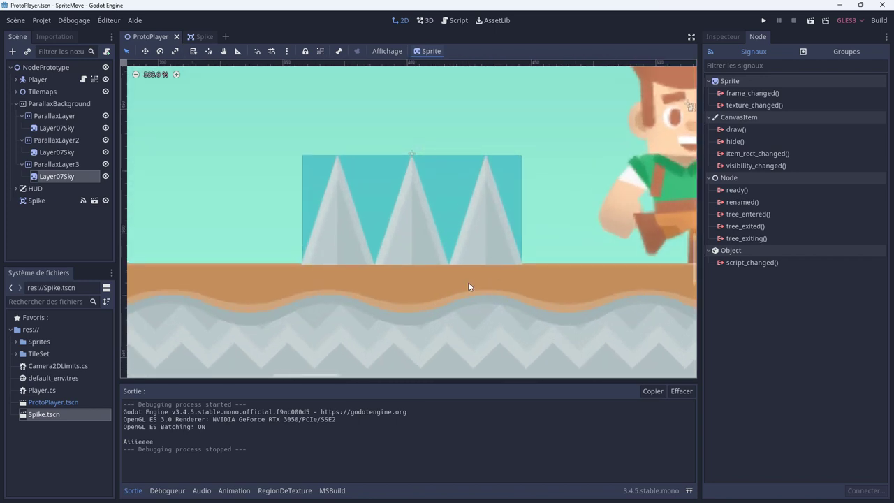
scroll(449, 302, down, 4)
scroll(449, 302, down, 2)
scroll(454, 303, down, 1)
scroll(496, 305, down, 2)
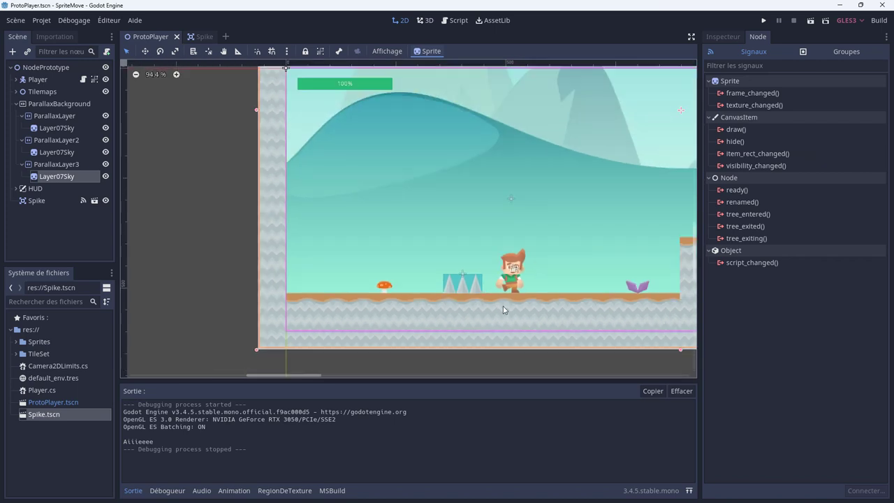
scroll(504, 296, up, 1)
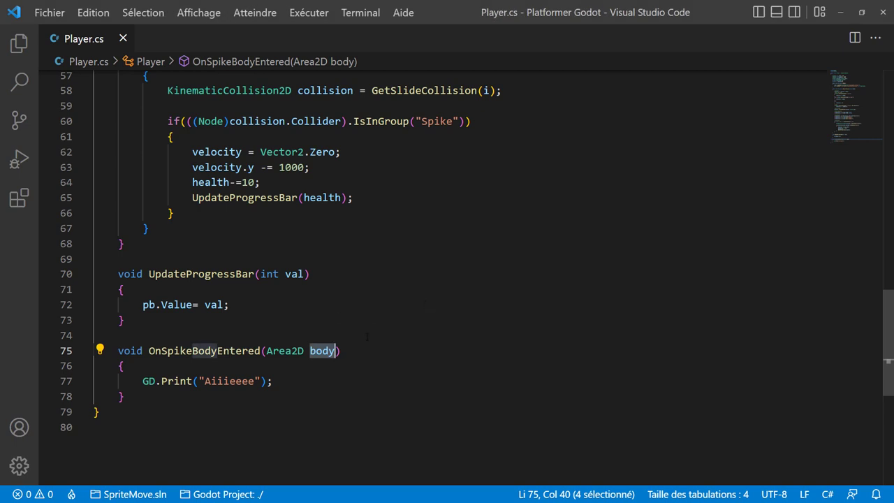
Step: Replace the print line with an if (body.IsInGroup("Player")) block
drag(142, 381, 365, 397)
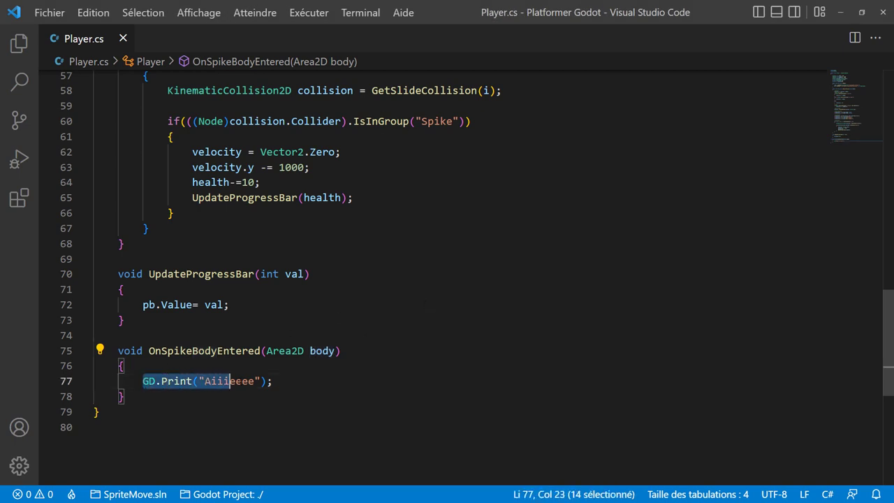
text(i)
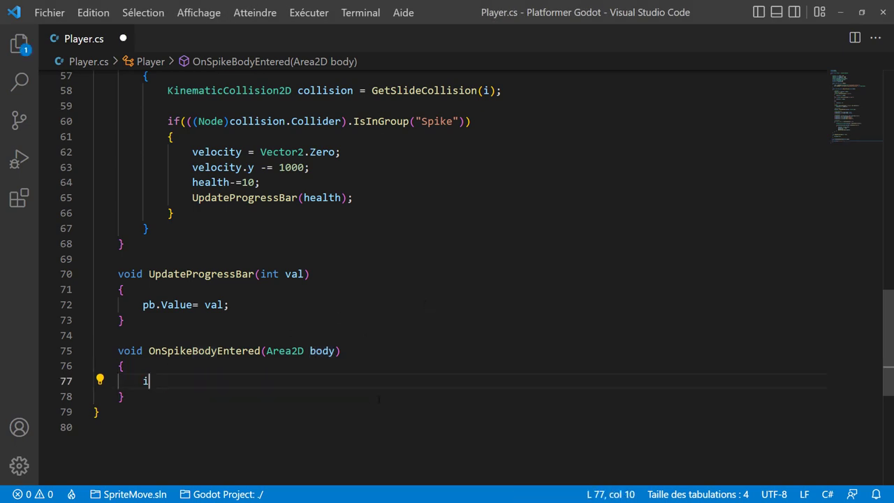
text(f(bo)
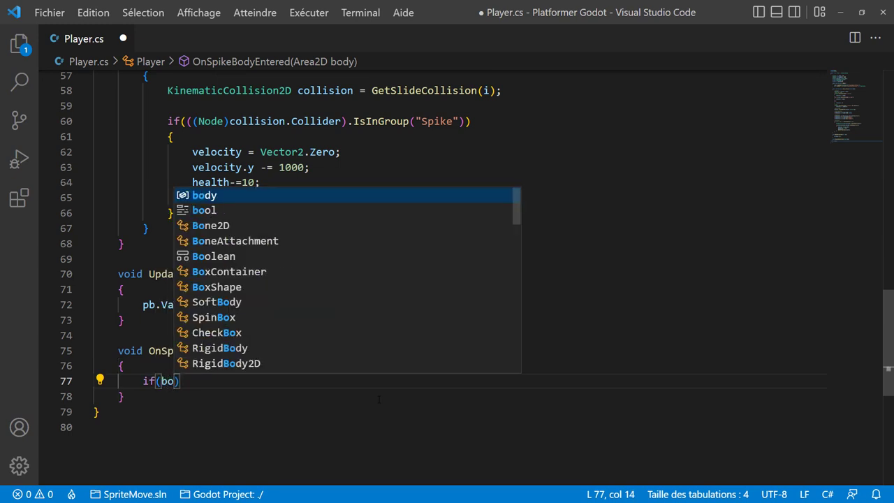
key(Return)
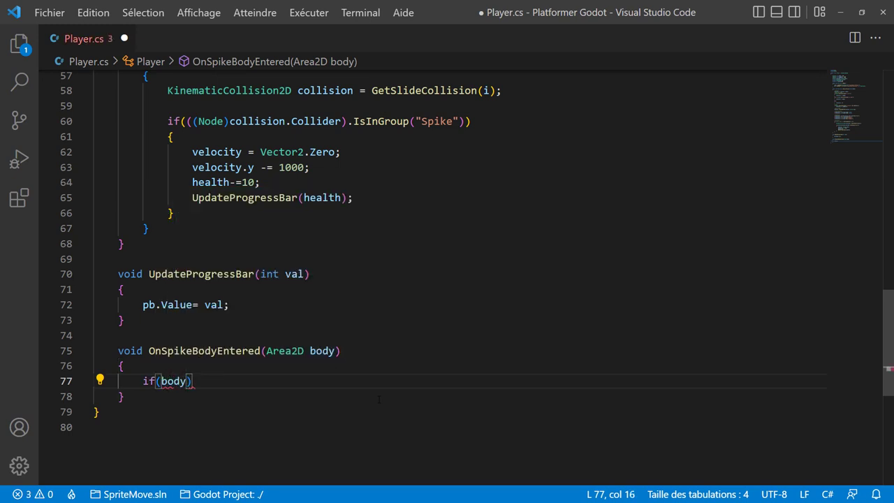
text(.)
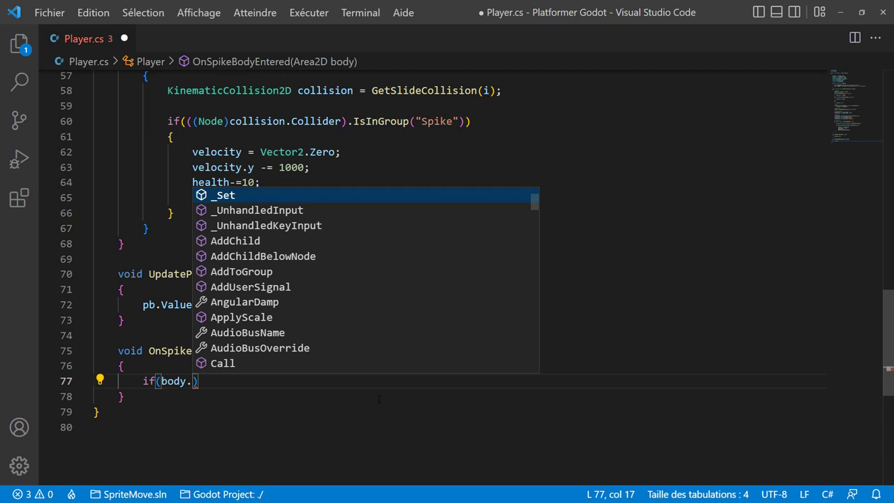
text(is)
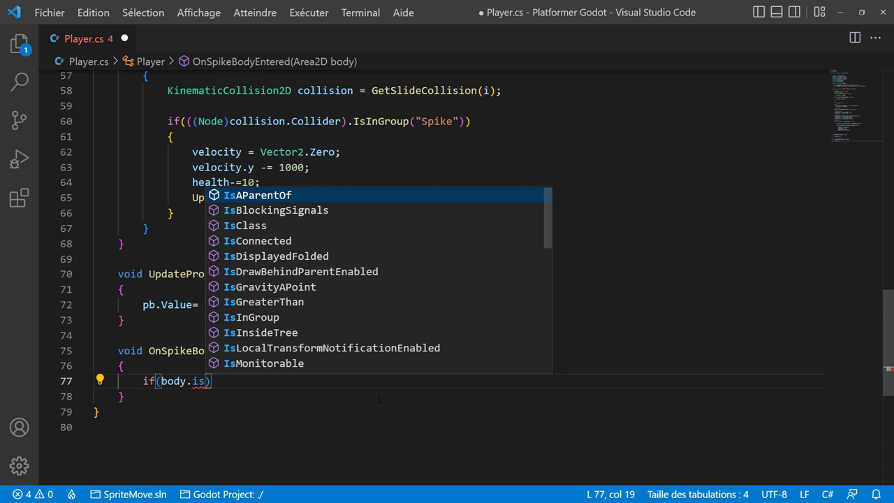
text(in)
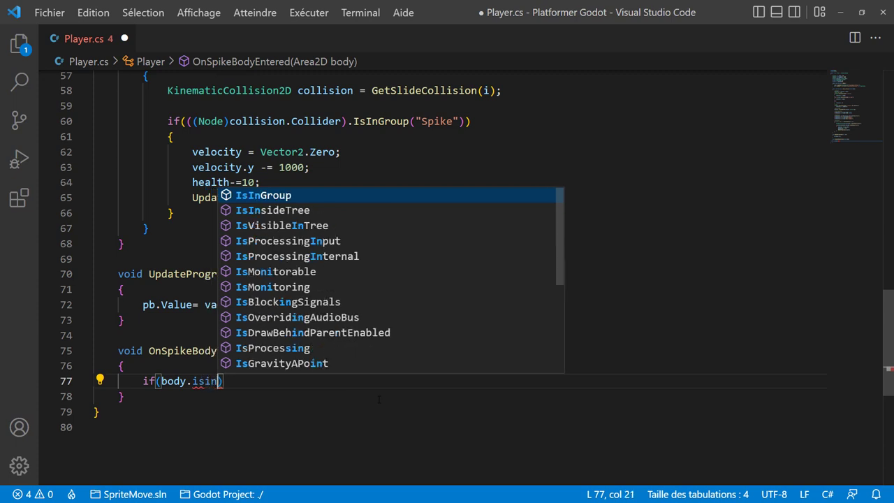
key(Tab)
text((")
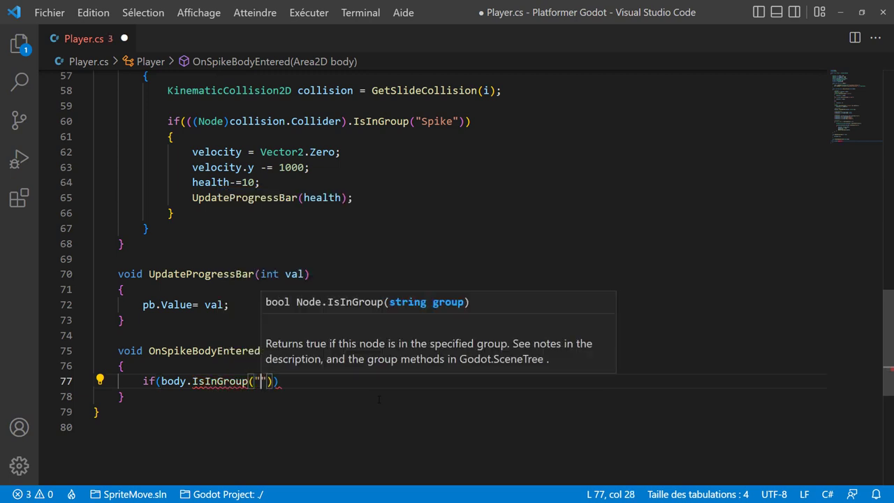
text(Player")))
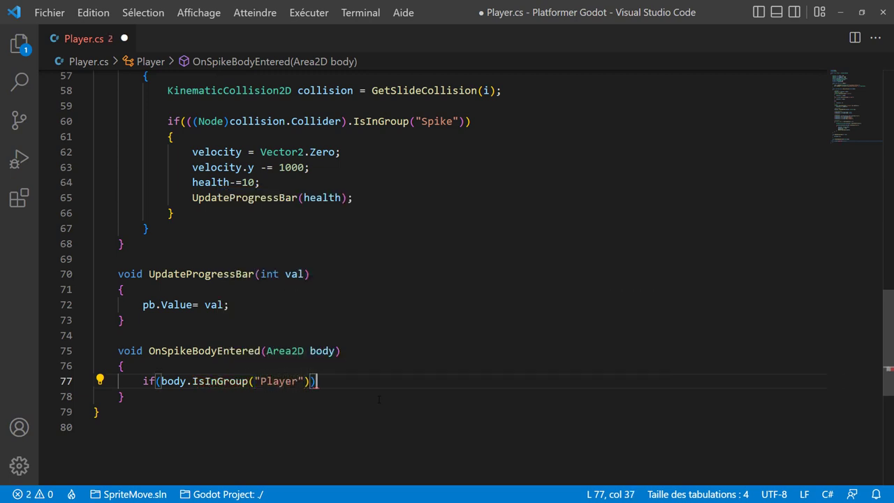
key(Return)
text({)
key(Return)
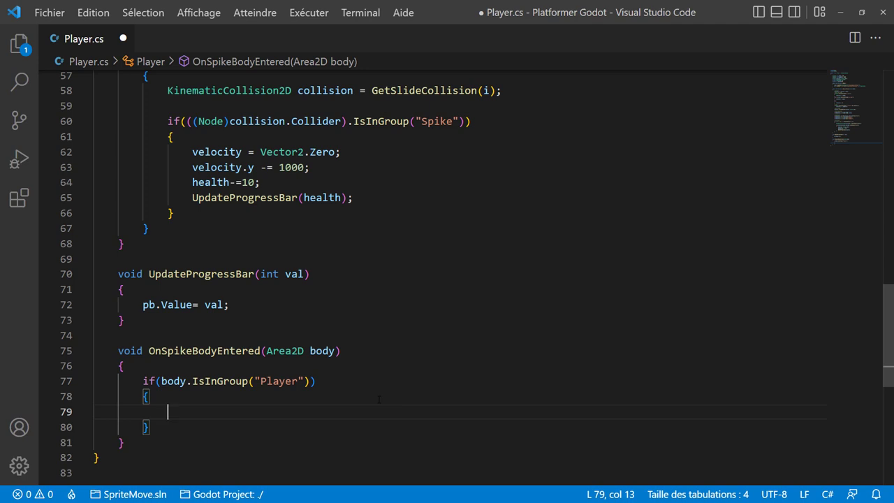
Step: Inside the block, set velocity.y = -1000 and subtract 10 from health
text(ve)
key(Tab)
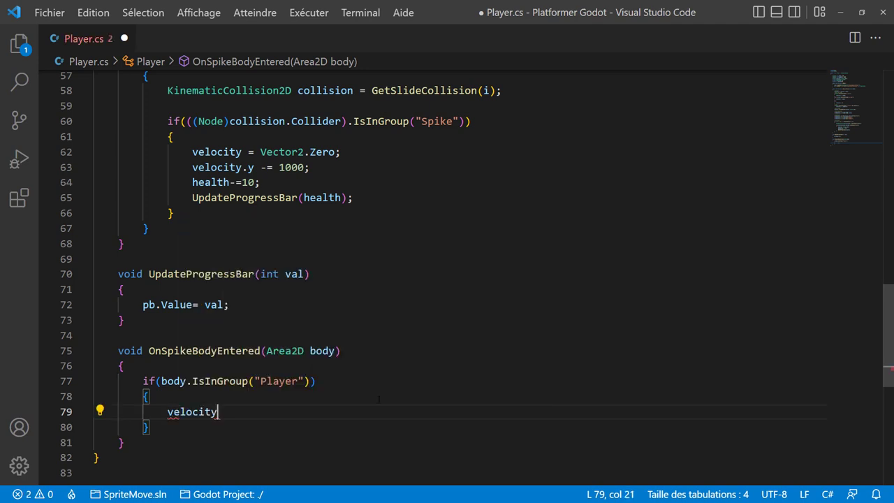
text(.y=)
text(-100)
text(0;)
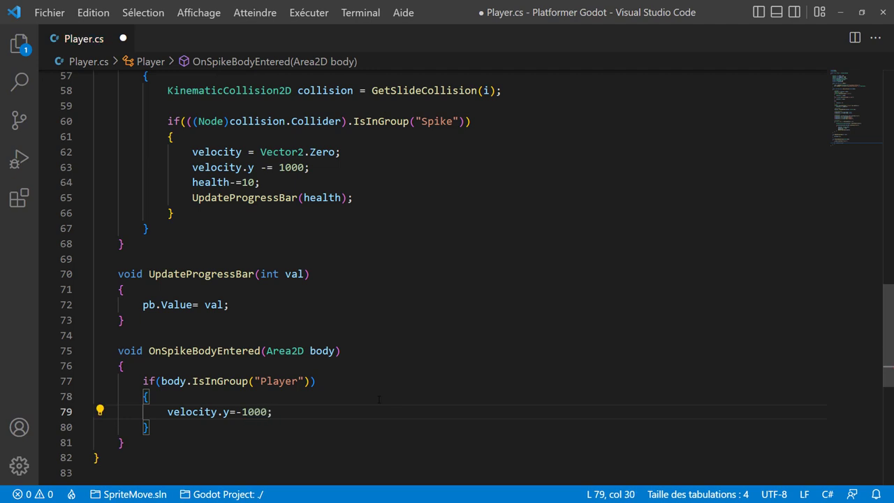
key(Return)
text(hel)
key(Return)
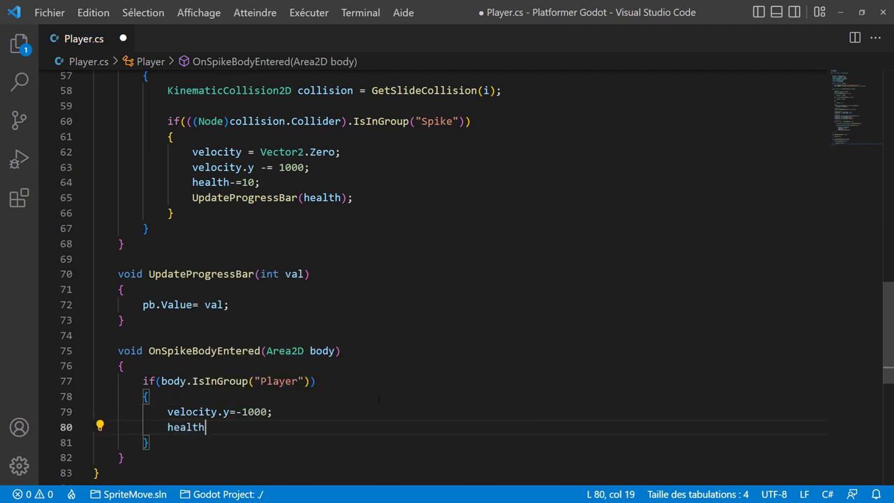
text(-=10;)
Step: Add an UpdateProgressBar(health) call and save Player.cs
key(Return)
text(up)
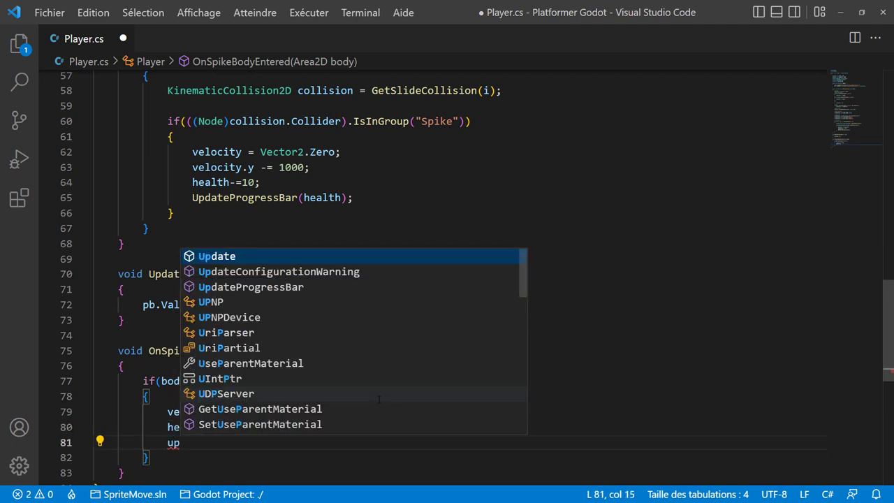
key(Down)
key(Down)
key(Return)
text(()
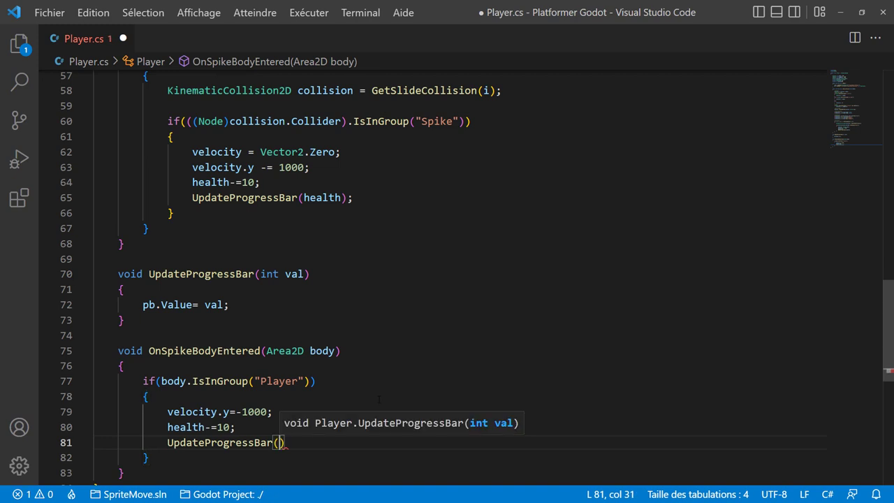
text(j)
key(BackSpace)
text(hea)
key(Return)
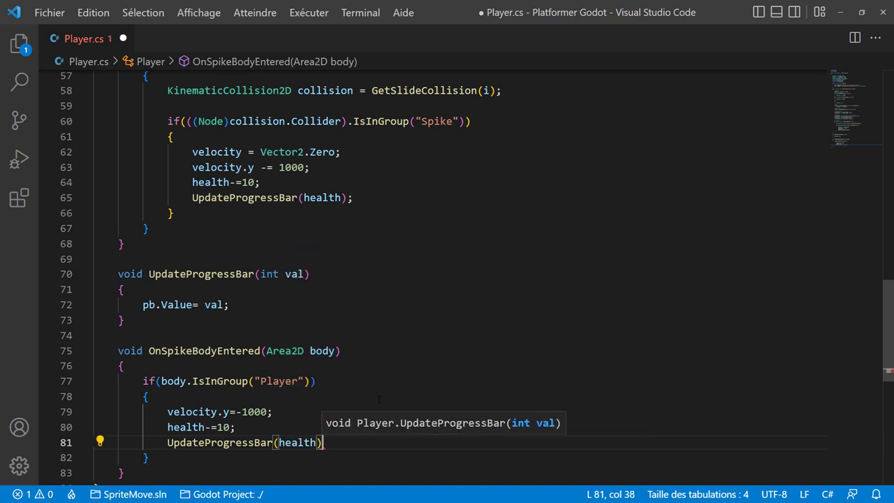
text();)
key(ctrl+s)
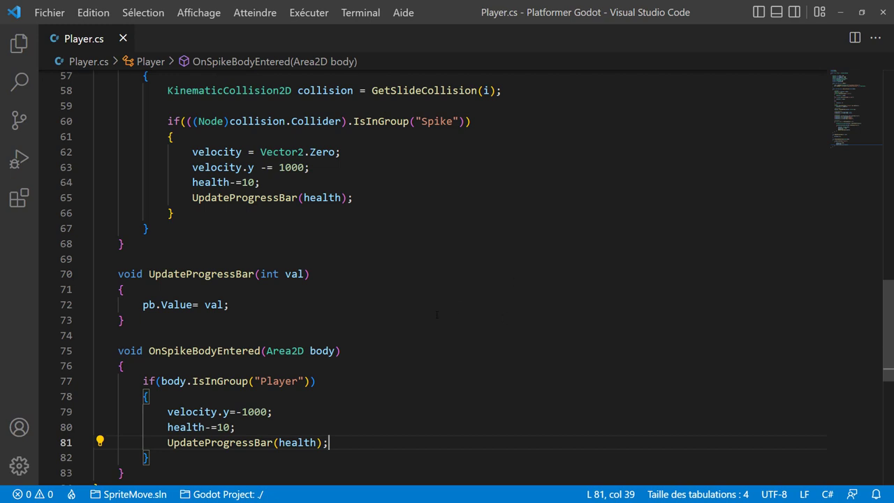
scroll(361, 305, down, 2)
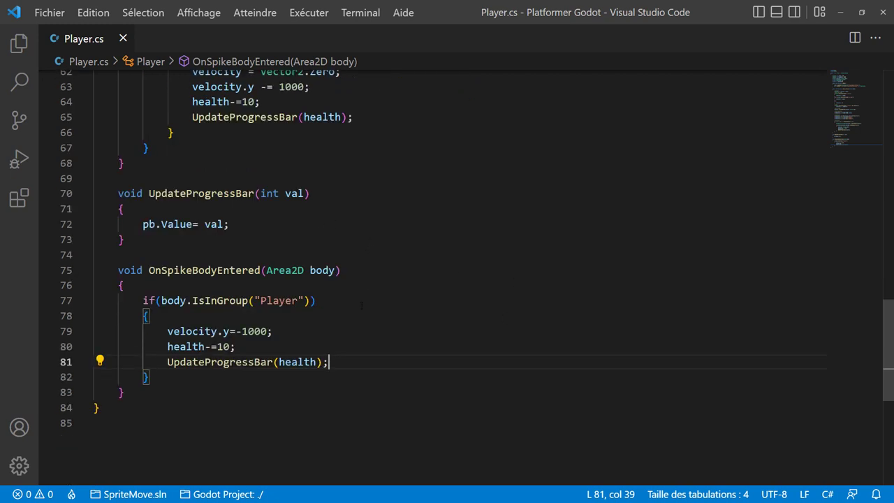
double_click(203, 270)
Step: Add the Player node to the "Player" group under Node > Groups, then run the game
key(alt+Tab)
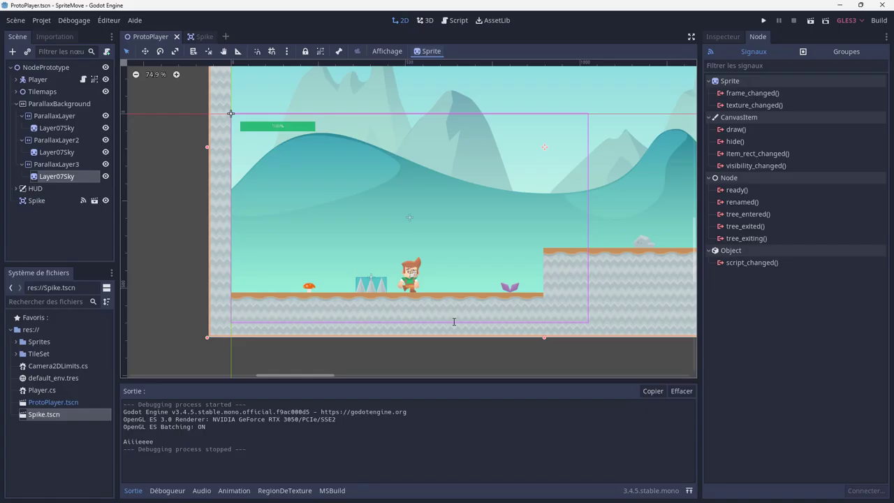
click(39, 81)
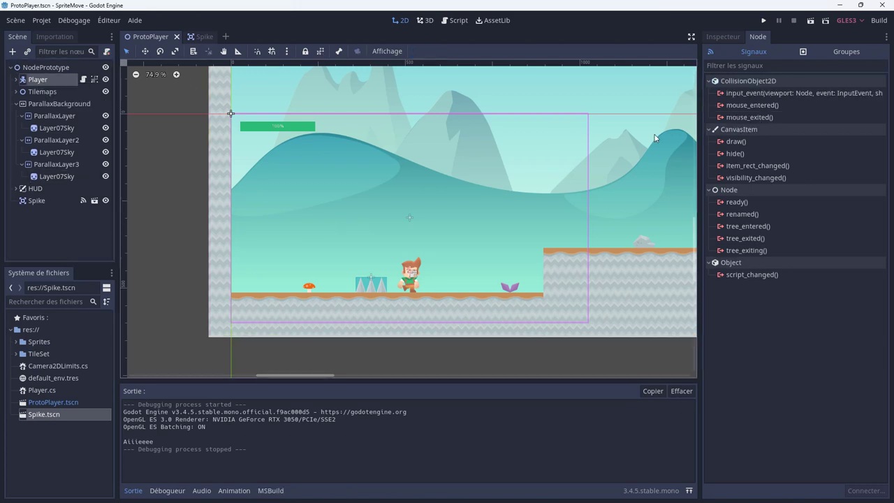
click(846, 50)
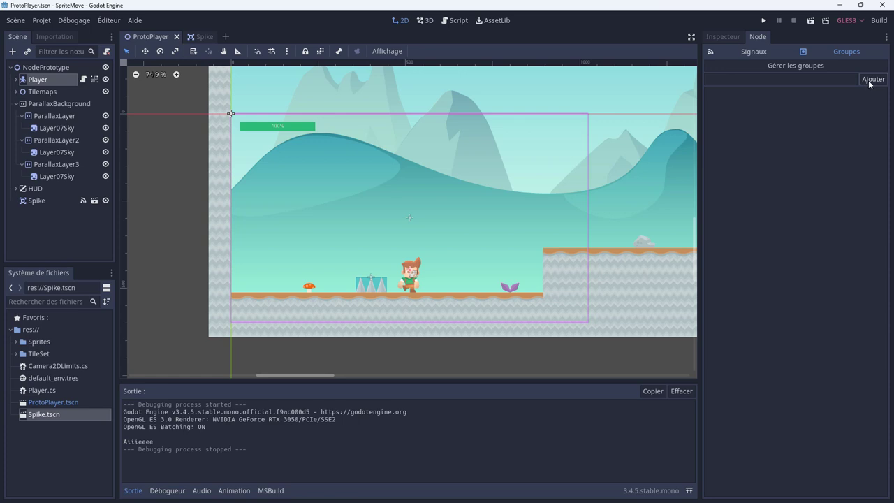
click(844, 81)
text(layer)
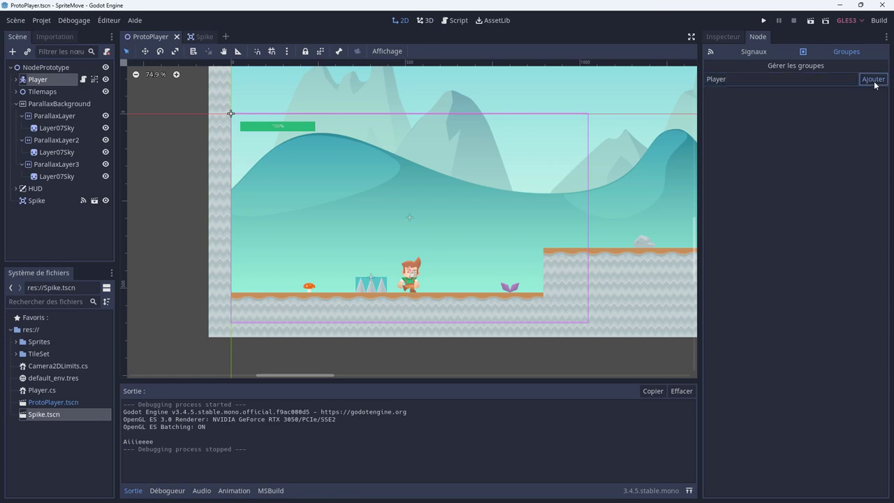
click(873, 79)
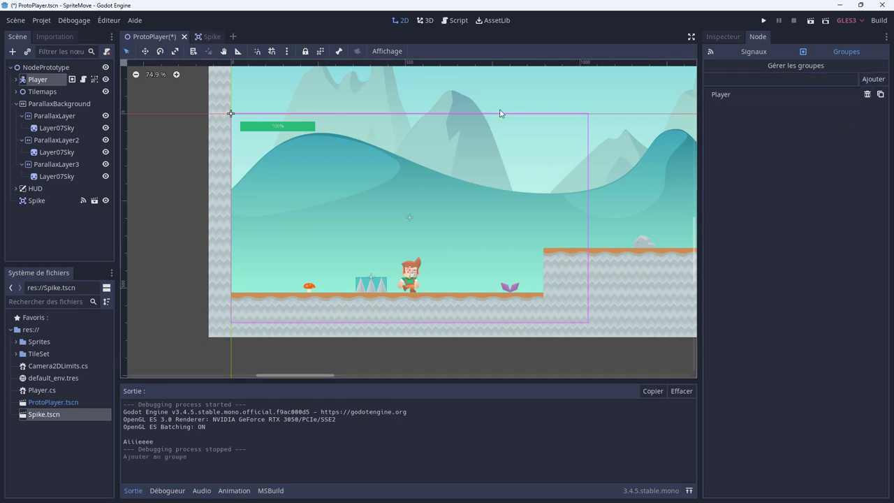
click(763, 20)
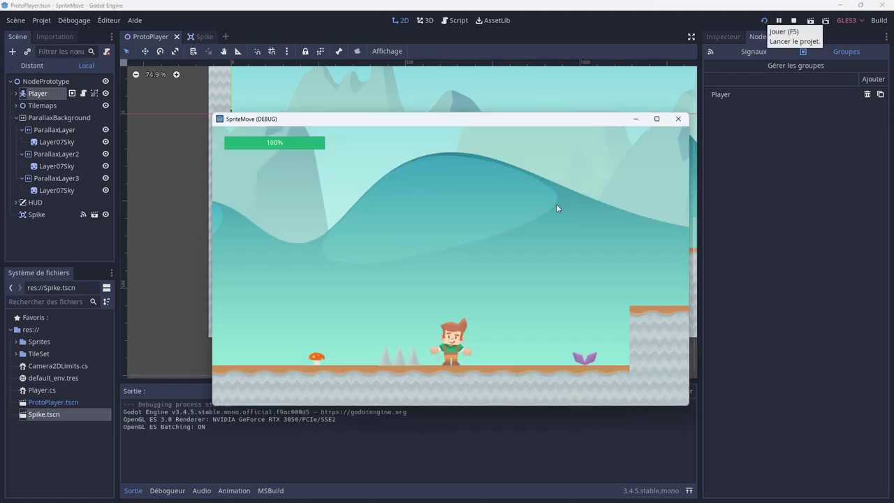
Step: Walk the player onto the spikes repeatedly until health hits 0%, then close the game
key(Right)
key(Left)
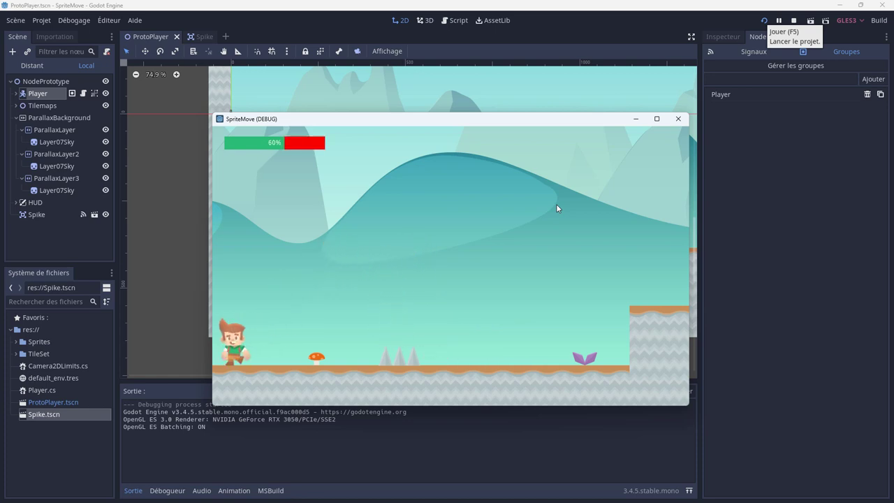
key(Right)
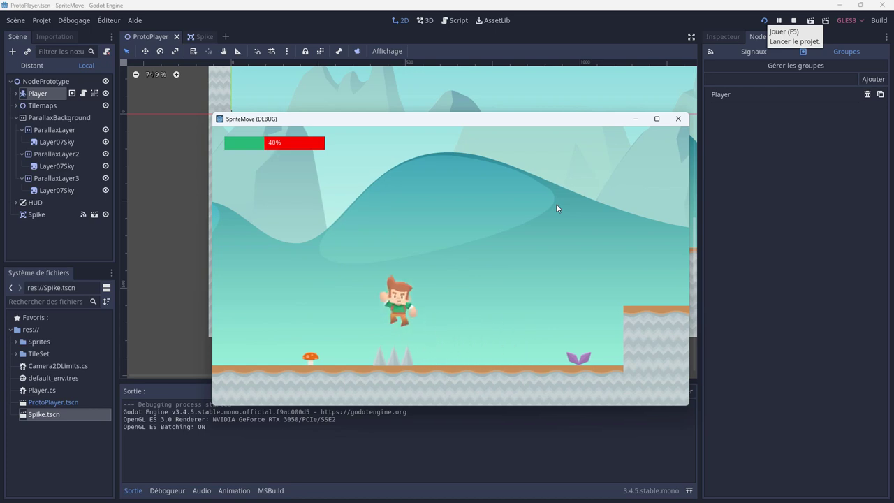
key(Right)
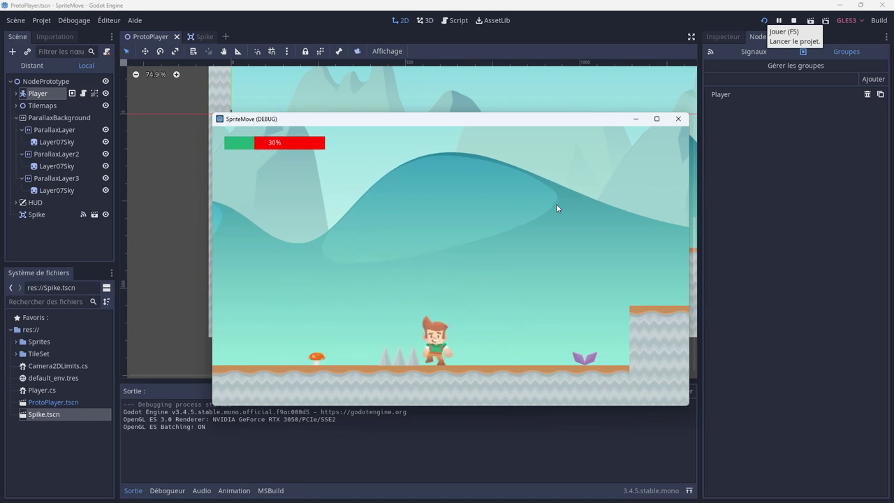
key(Right)
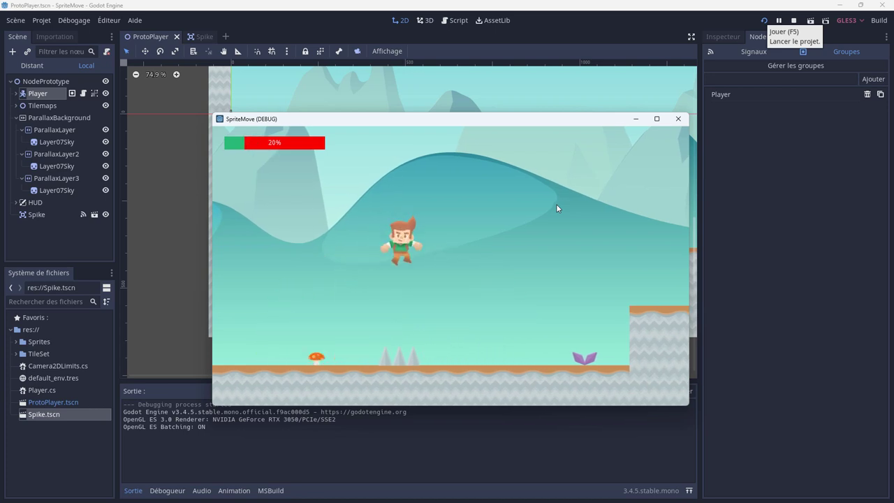
key(Right)
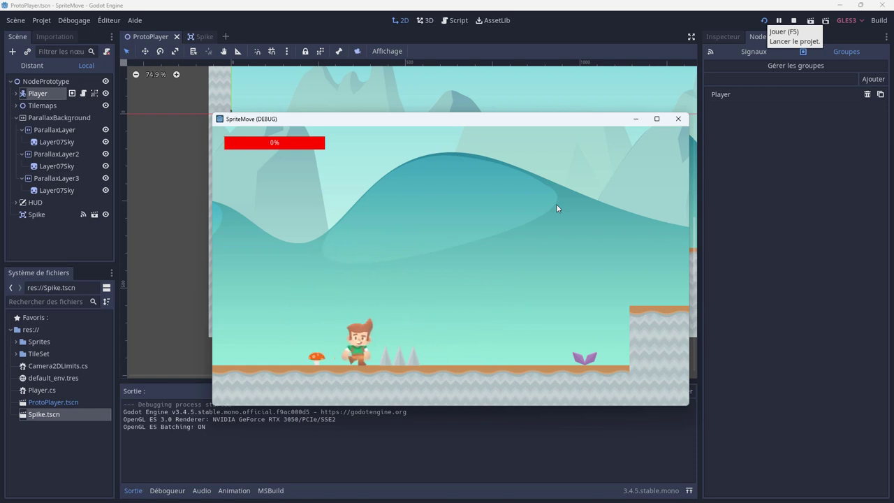
key(Right)
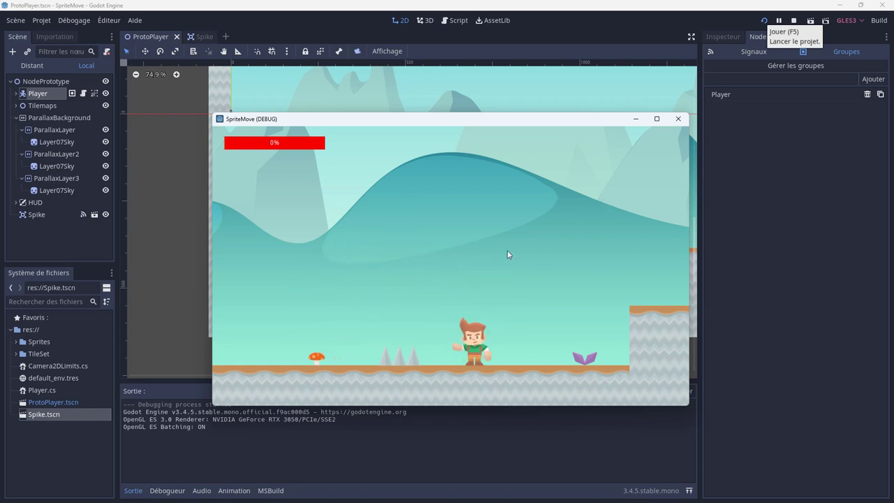
click(677, 118)
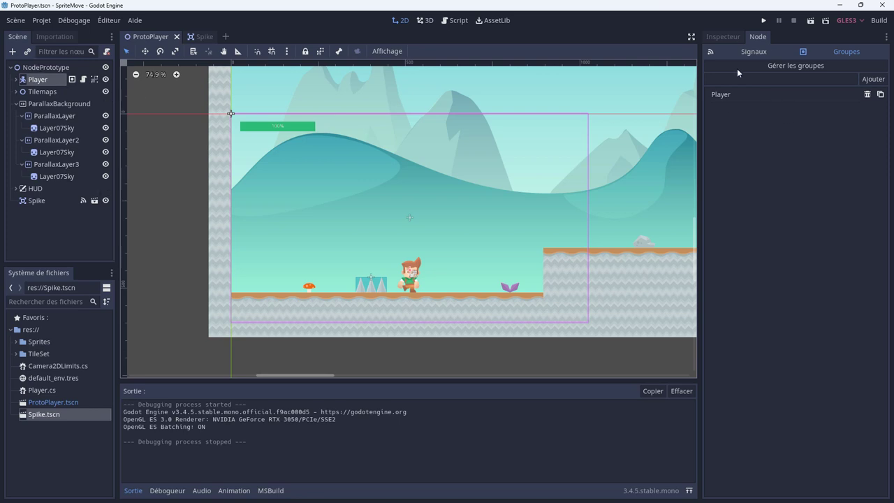
Step: Select AnimatedSpritePlayer under Player and add a new animation named Dead
click(725, 38)
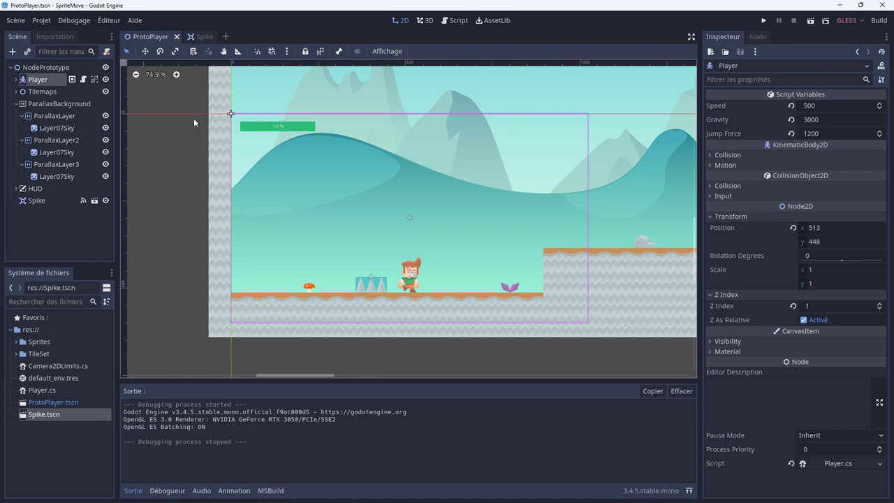
click(16, 79)
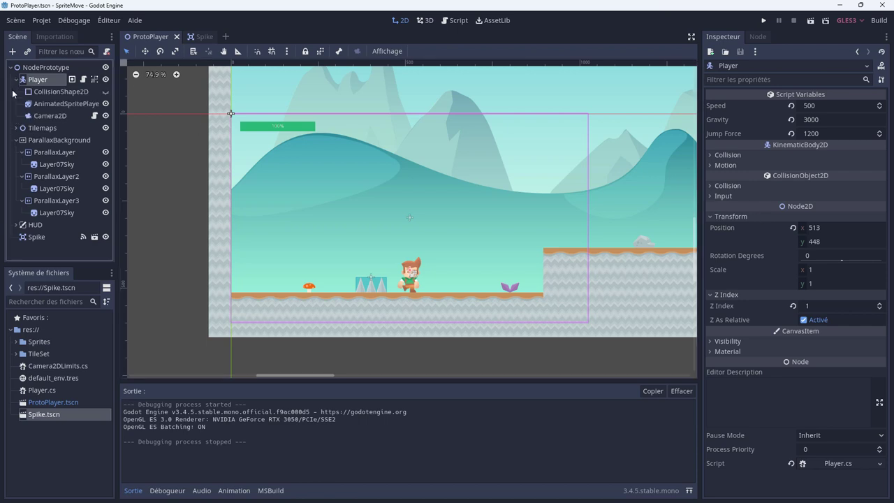
click(49, 103)
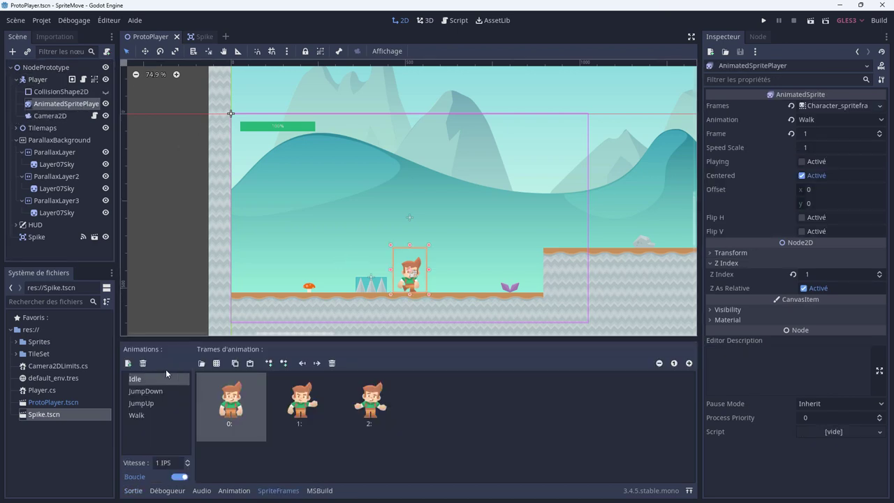
click(128, 363)
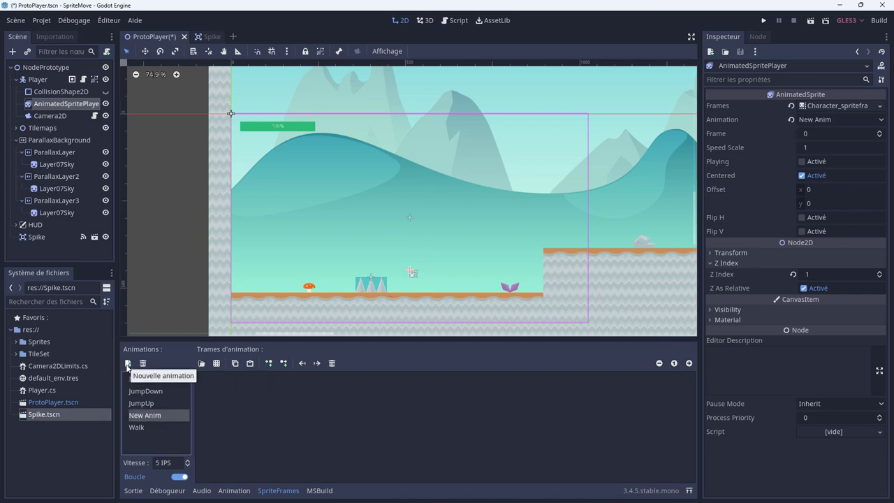
double_click(148, 415)
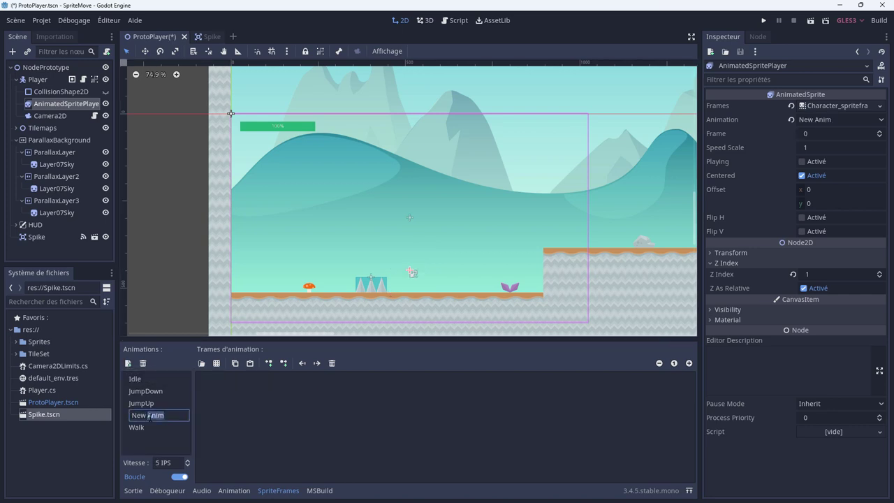
key(BackSpace)
key(BackSpace)
key(BackSpace)
key(BackSpace)
key(BackSpace)
text(Dead)
key(Return)
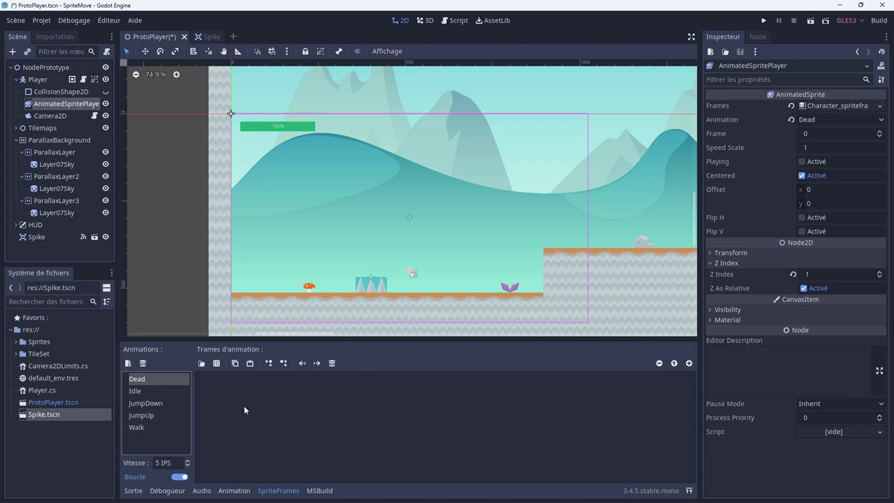
Step: Load the character sprite from Sprites/Kenney_Character_Toon as the Dead animation's frame
click(202, 363)
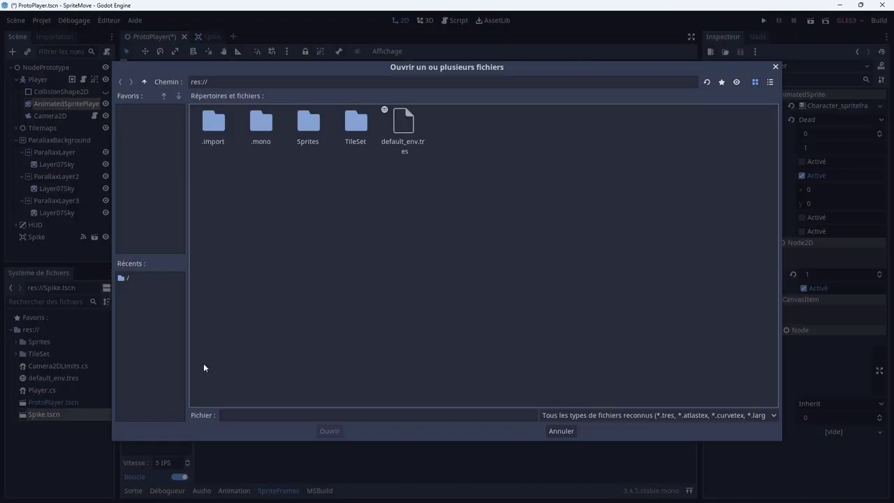
double_click(308, 125)
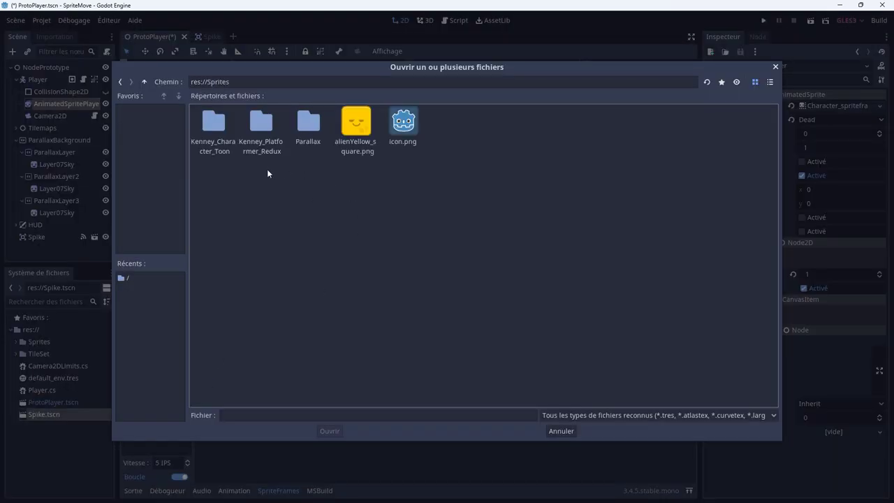
double_click(213, 126)
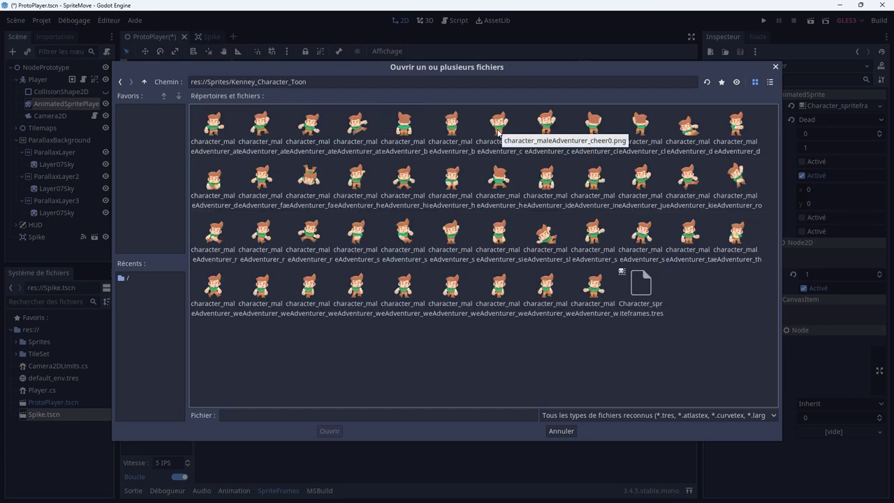
double_click(320, 203)
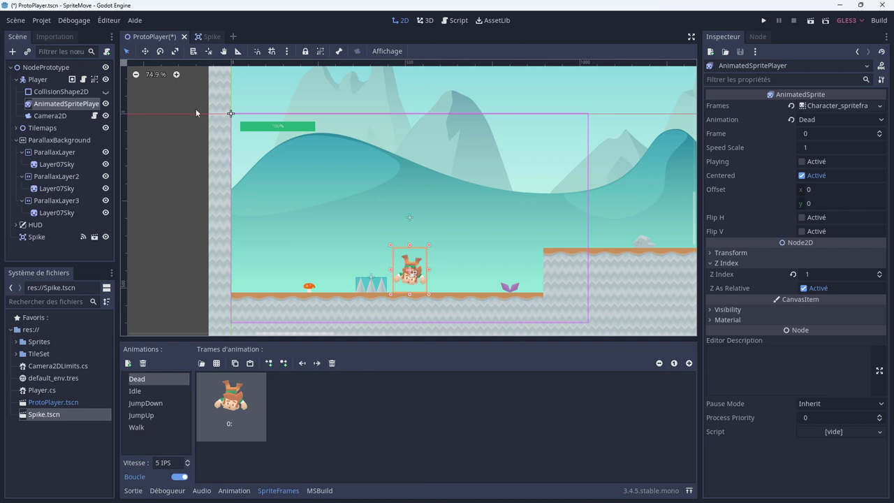
Step: Delete the //Collision for-loop block (lines 55–67) and its leftover empty line from _PhysicsProcess
key(alt+Tab)
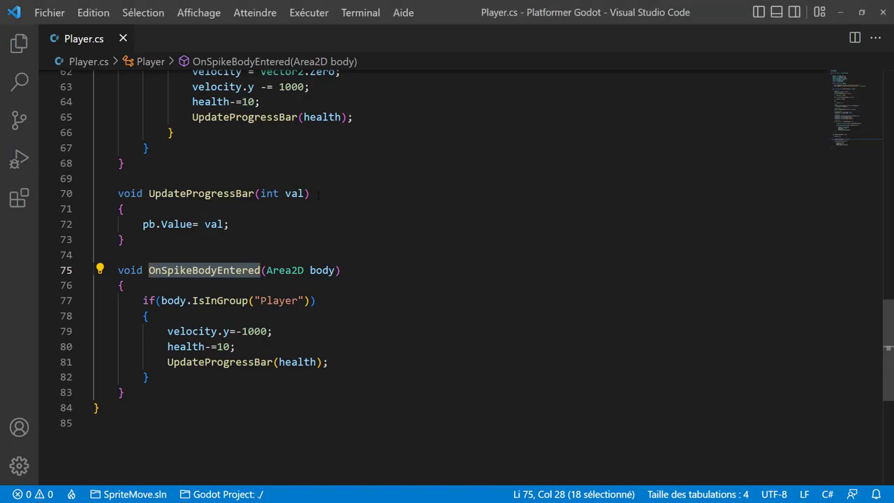
scroll(378, 246, up, 5)
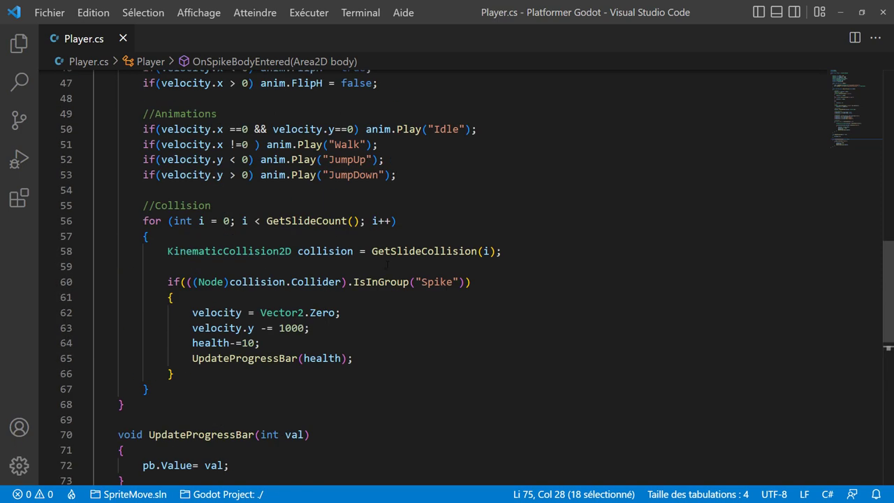
scroll(378, 247, up, 2)
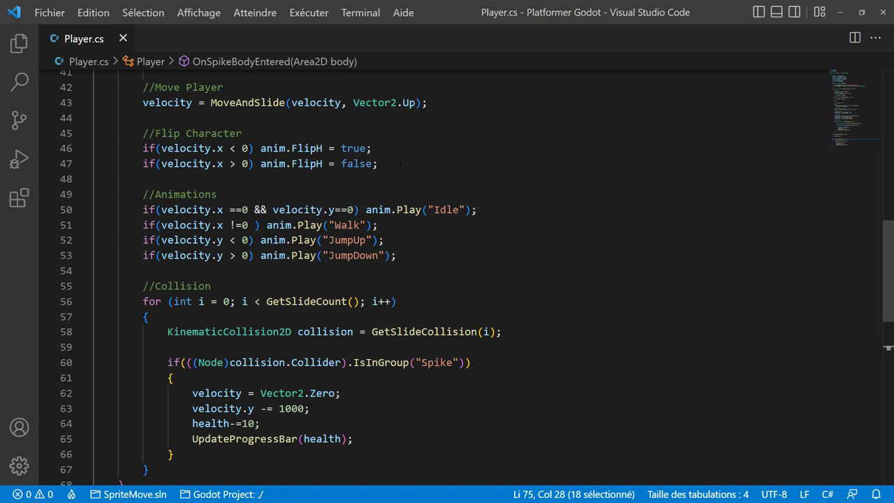
scroll(400, 165, down, 2)
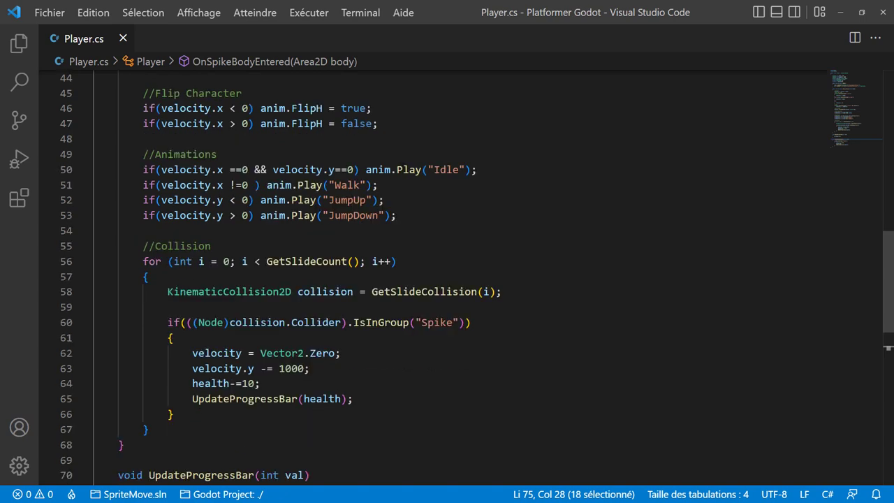
scroll(402, 168, down, 3)
scroll(403, 171, up, 8)
scroll(405, 177, down, 6)
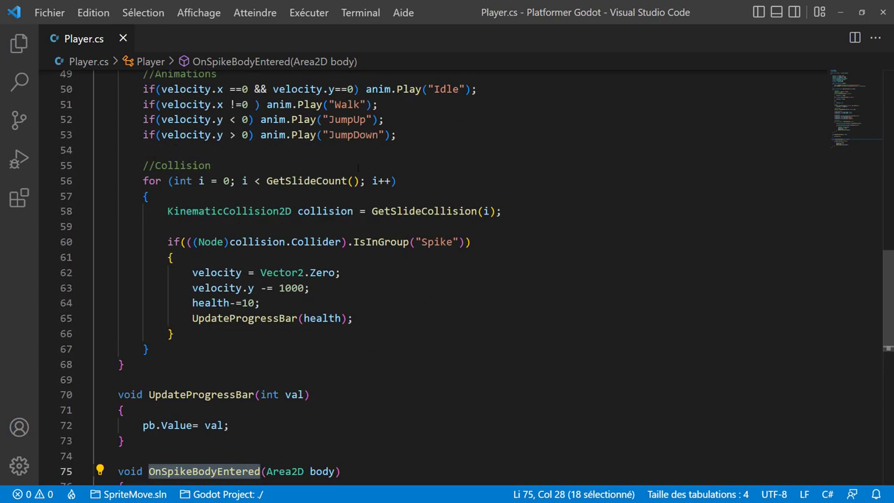
drag(137, 165, 217, 349)
key(BackSpace)
click(412, 141)
key(Delete)
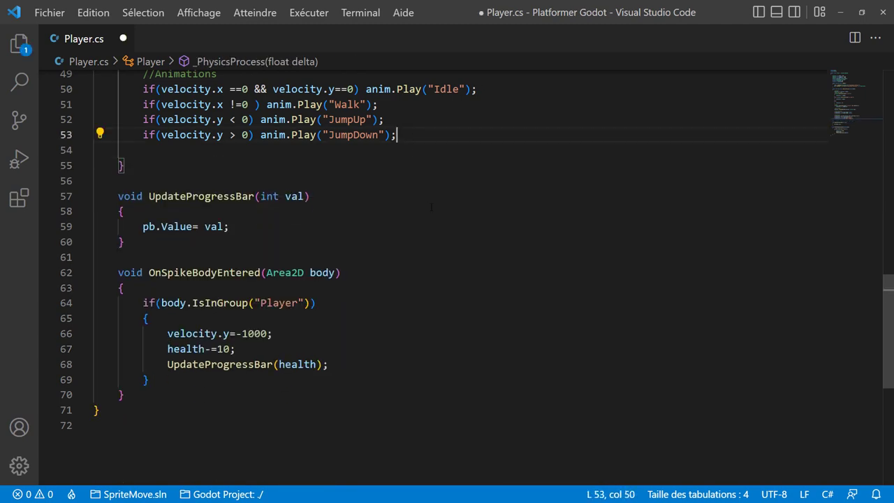
scroll(378, 266, up, 5)
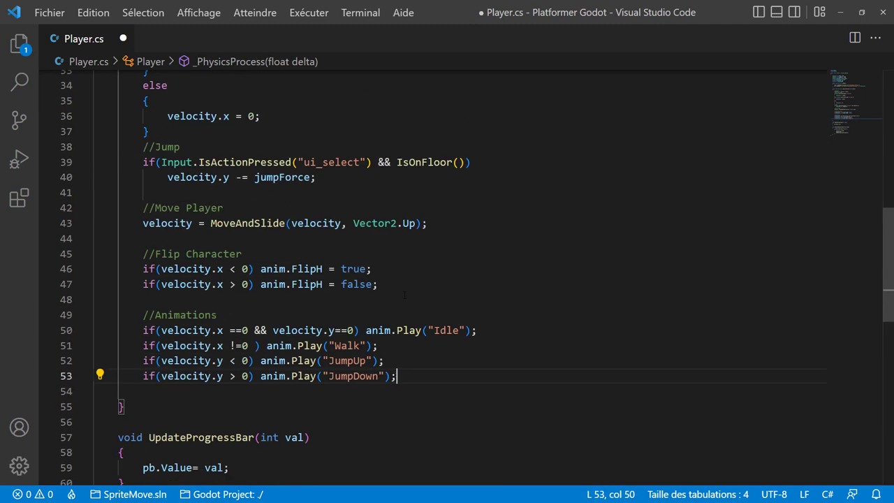
scroll(378, 265, up, 4)
scroll(378, 266, up, 3)
scroll(378, 266, up, 1)
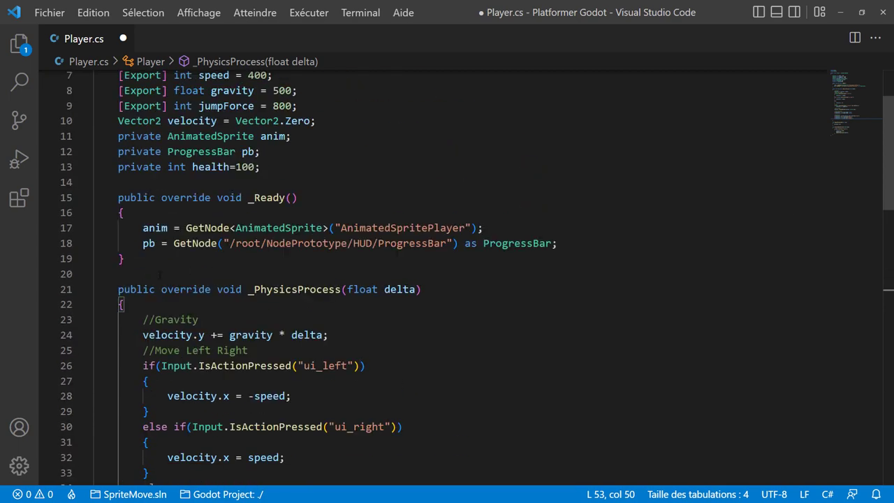
Step: Paste a copy of the _PhysicsProcess signature above it and rename it to _Process
drag(117, 289, 437, 288)
key(ctrl+c)
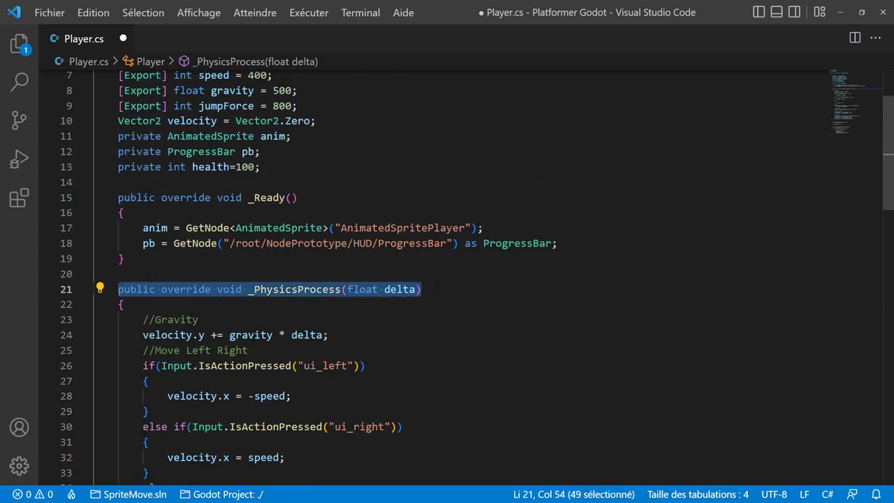
click(235, 273)
key(Return)
key(Return)
key(Return)
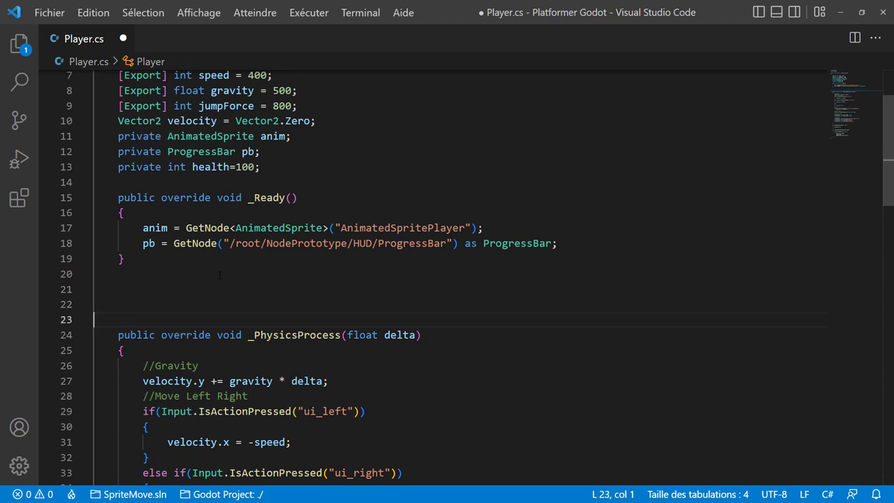
key(Up)
key(Up)
key(Down)
key(ctrl+v)
key(Home)
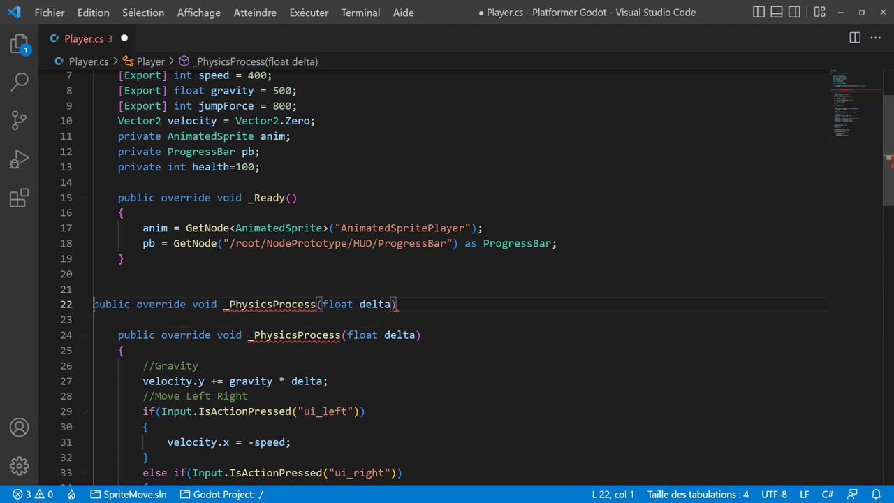
key(Tab)
click(253, 304)
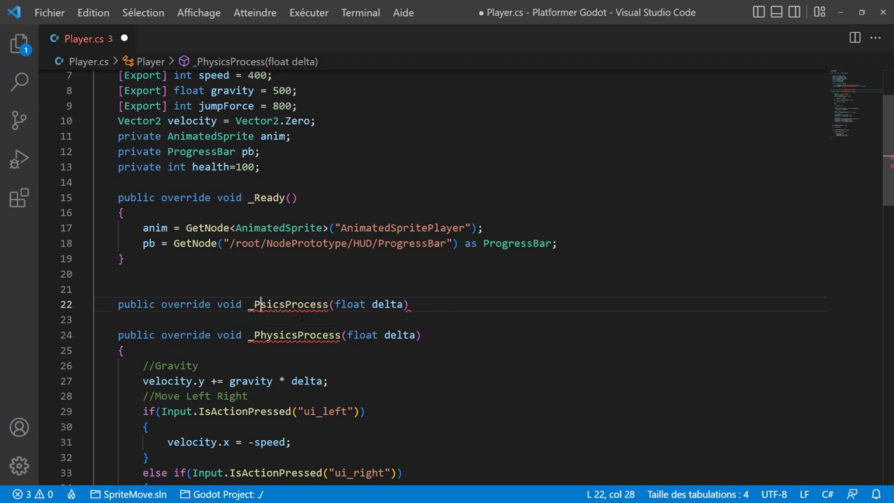
key(Delete)
key(Delete)
key(Delete)
key(Delete)
key(Delete)
key(Delete)
Step: Give _Process a body containing an if block that checks health equals 0
click(378, 304)
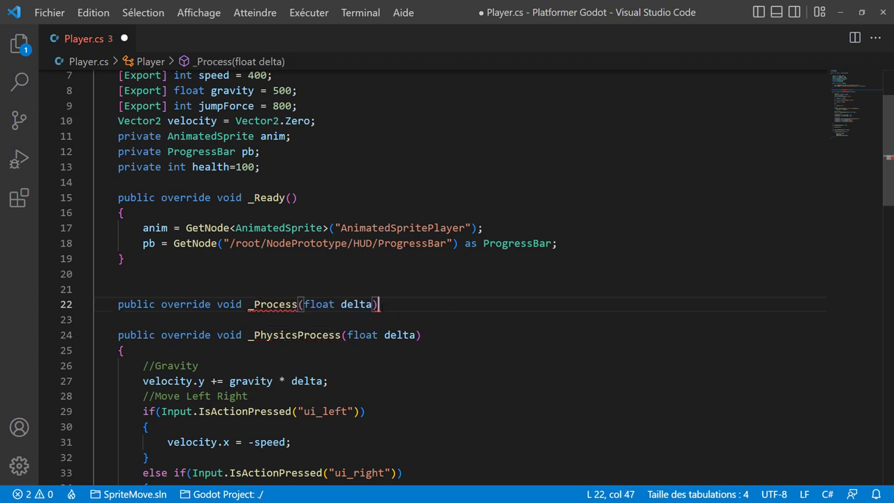
key(Return)
text({)
key(Return)
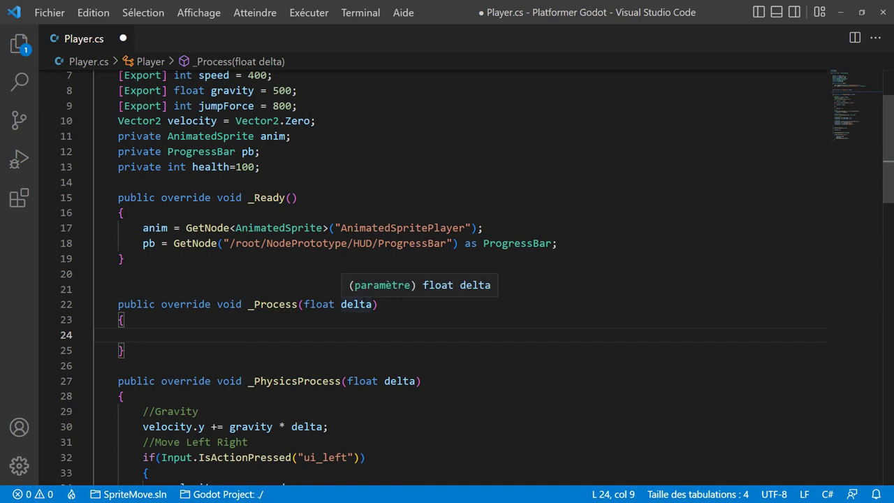
text(if(he)
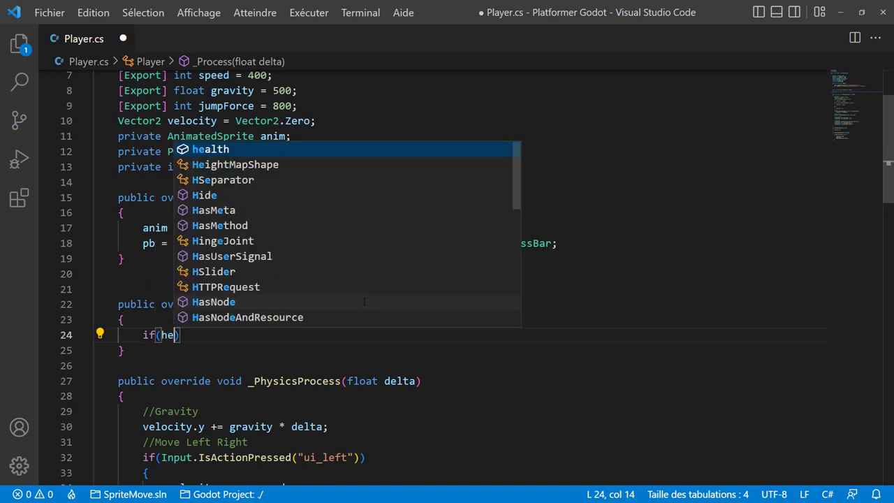
key(Return)
key(End)
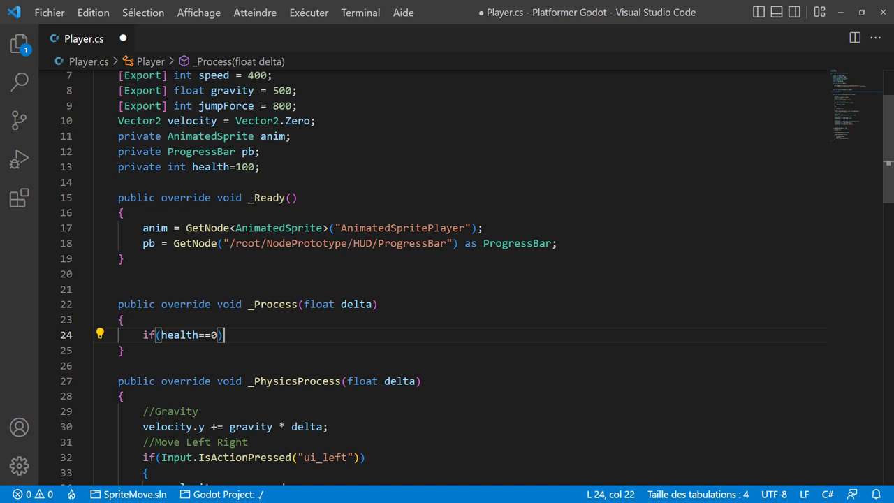
key(Return)
text({)
key(Return)
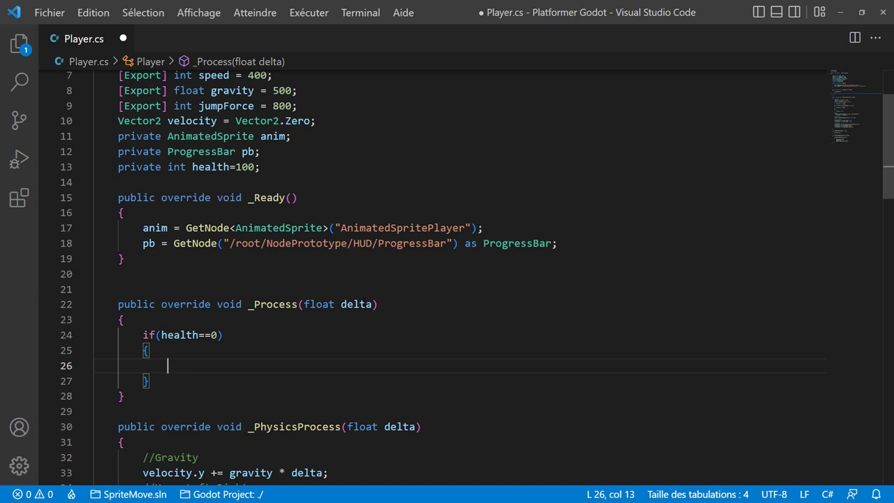
Step: Inside the if block, add the call anim.Play("Dead");
text(an)
key(Tab)
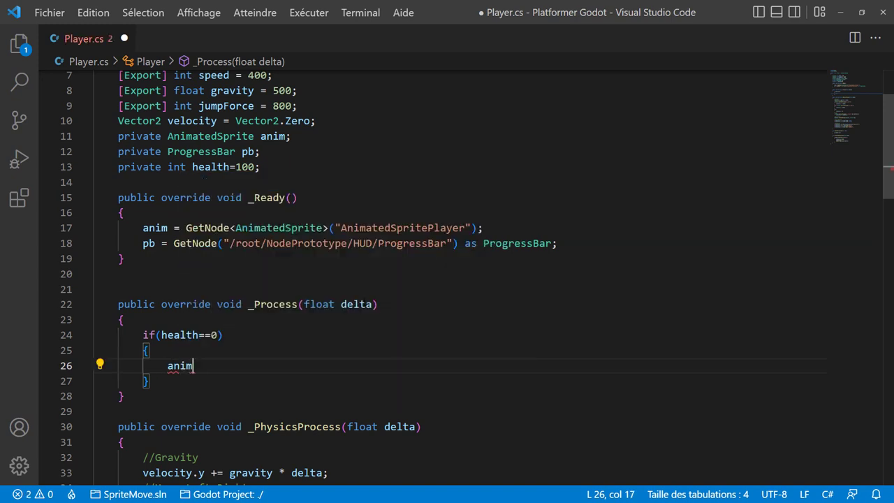
text(.p)
key(Tab)
text(()
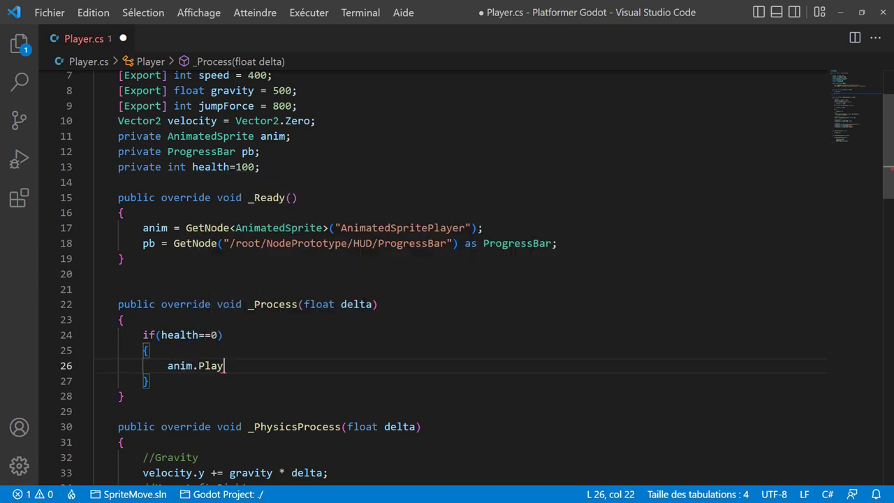
text("Dead")
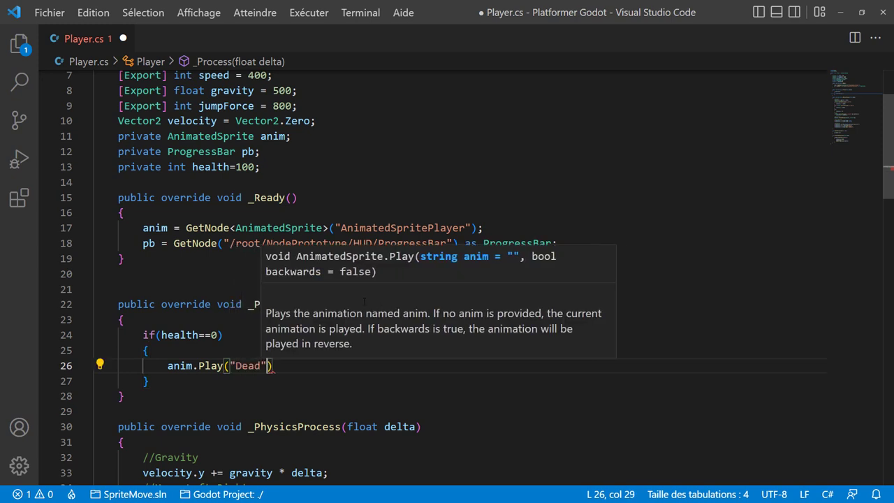
text();)
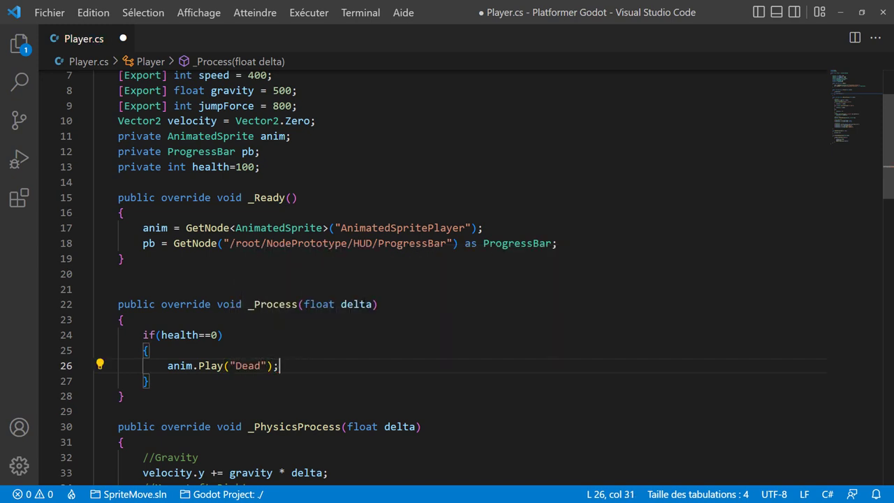
key(Return)
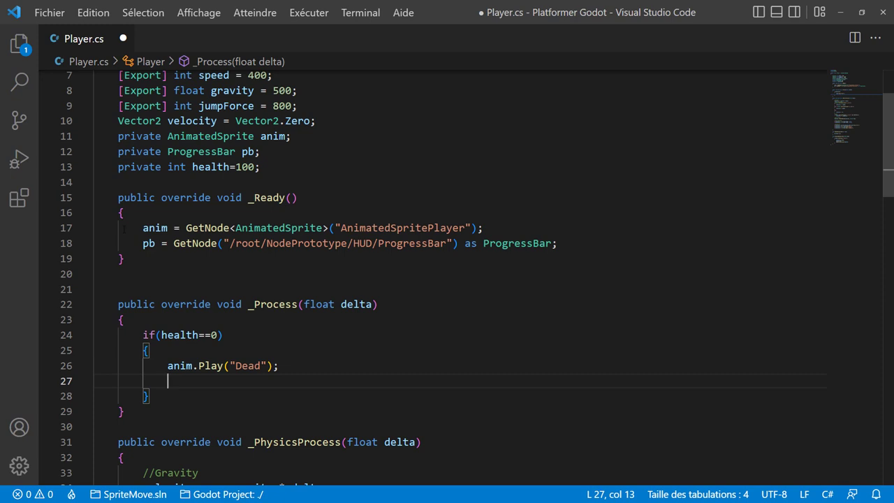
Step: In Godot, inspect the Player node and its CollisionShape2D node, then return to Player.cs
mouse_move(210, 228)
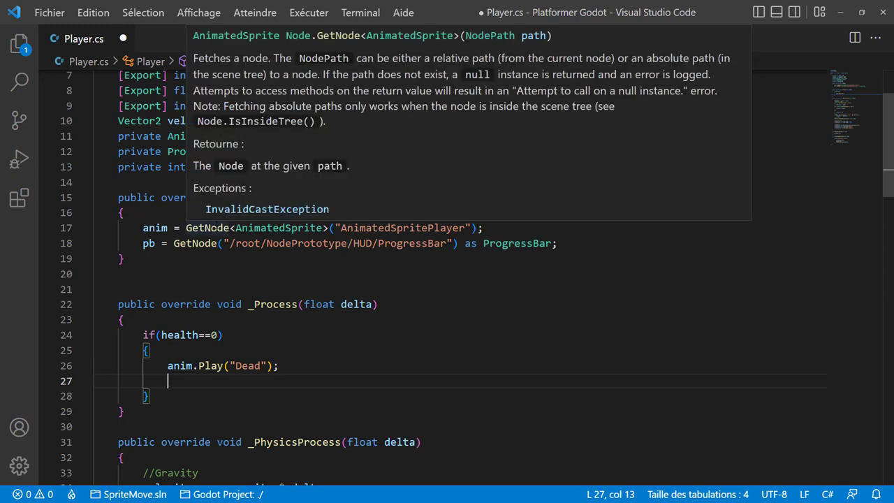
key(alt+Tab)
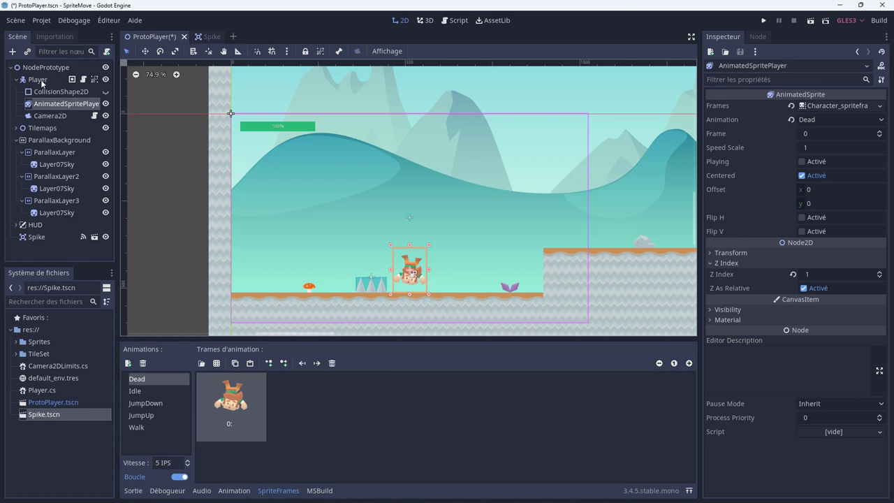
click(40, 81)
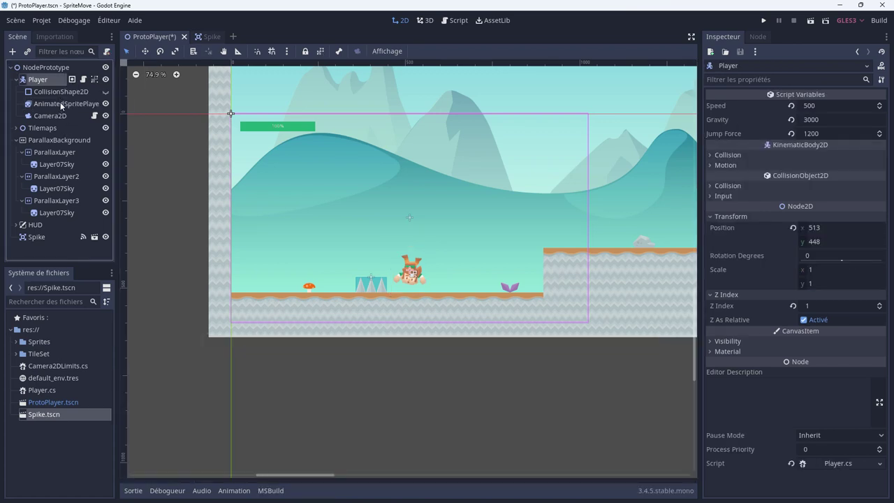
click(57, 93)
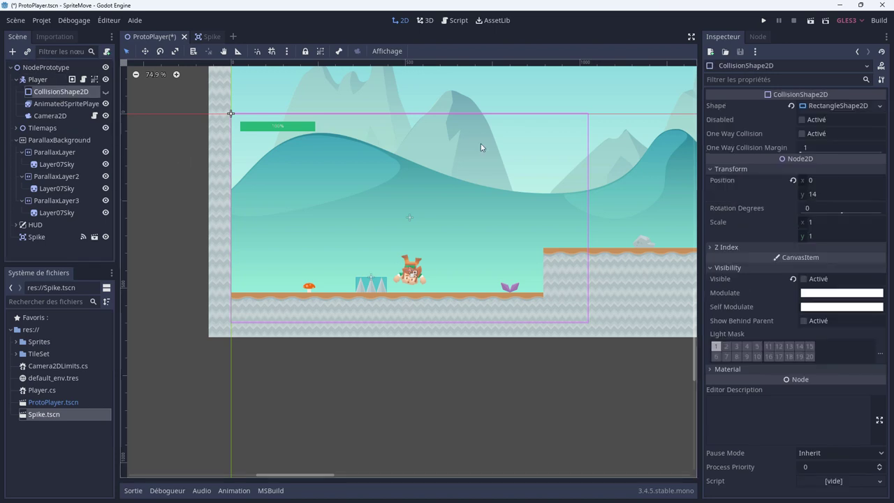
key(alt+Tab)
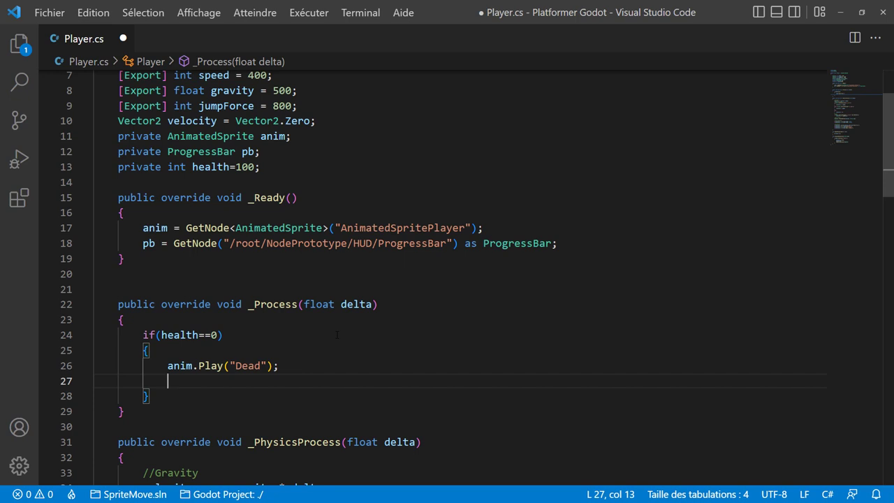
Step: Write GetNode<CollisionShape2D>("CollisionShape2D") inside the health-zero if block
text(get)
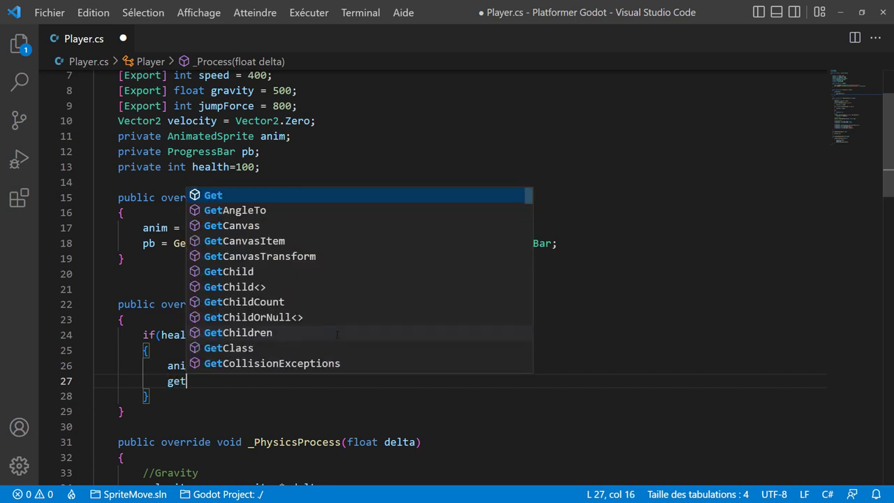
text(no)
key(Down)
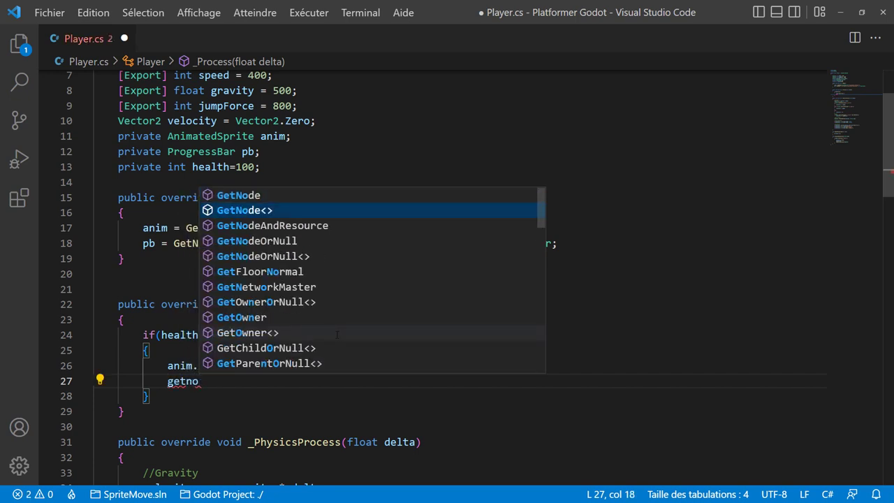
key(Tab)
text(<)
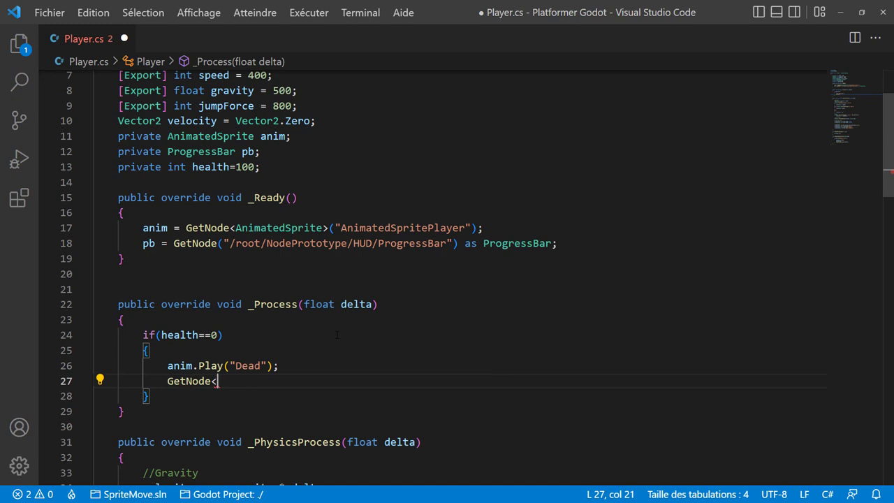
text(colli)
key(Down)
key(Down)
key(Down)
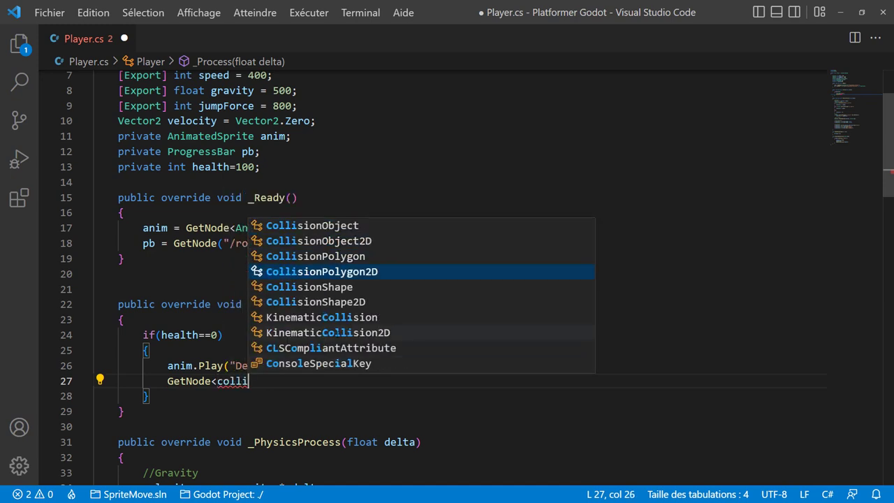
key(Down)
key(Down)
key(Tab)
text(>)
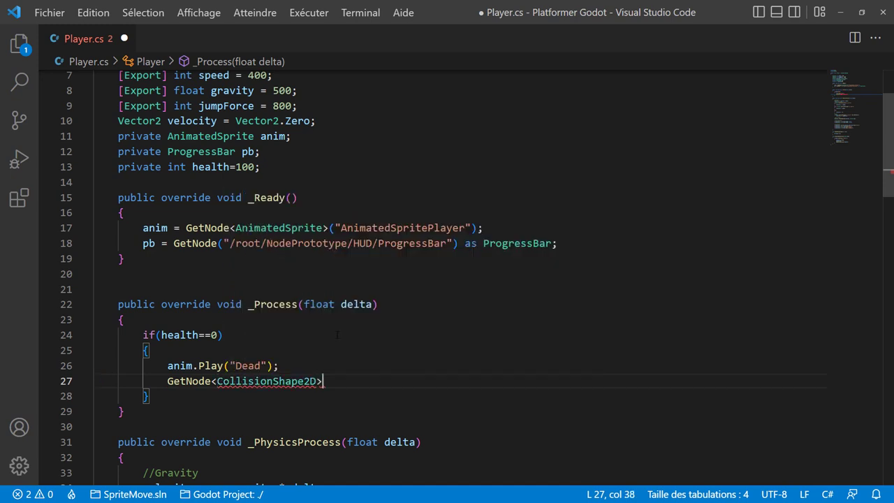
text((")
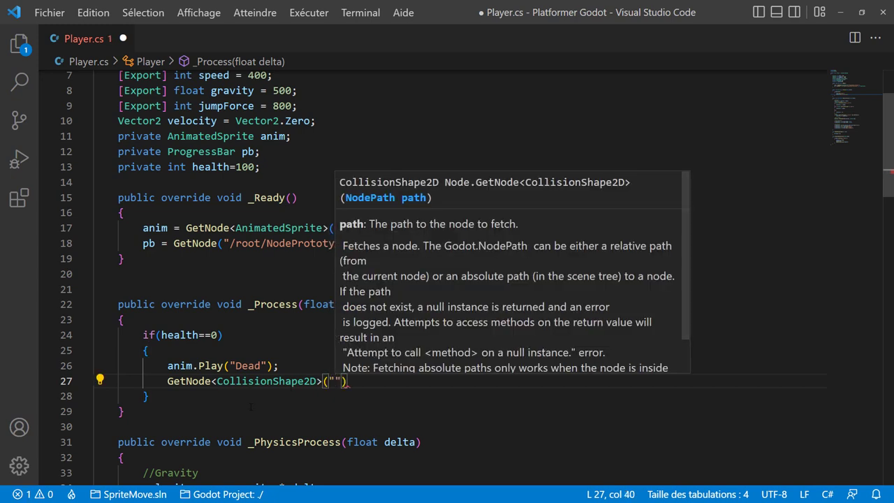
double_click(279, 380)
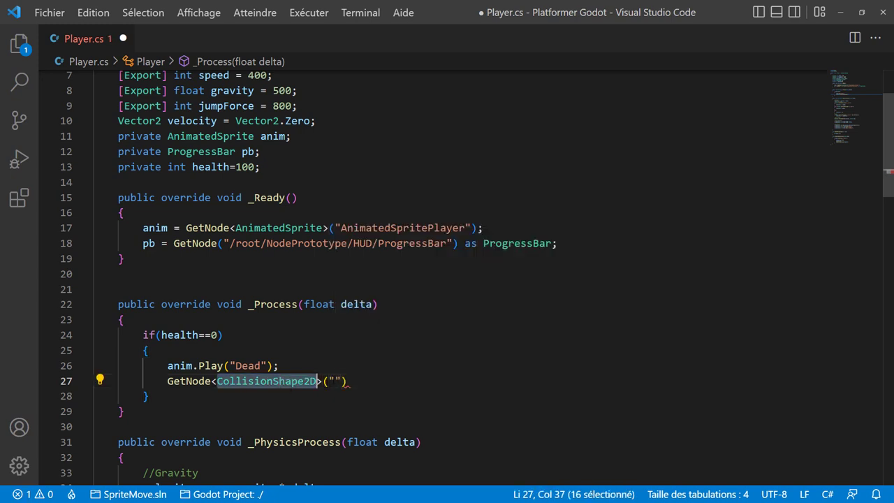
key(ctrl+c)
click(334, 380)
key(ctrl+v)
Step: Complete the line with .Disabled = true; and save Player.cs
key(End)
text(.)
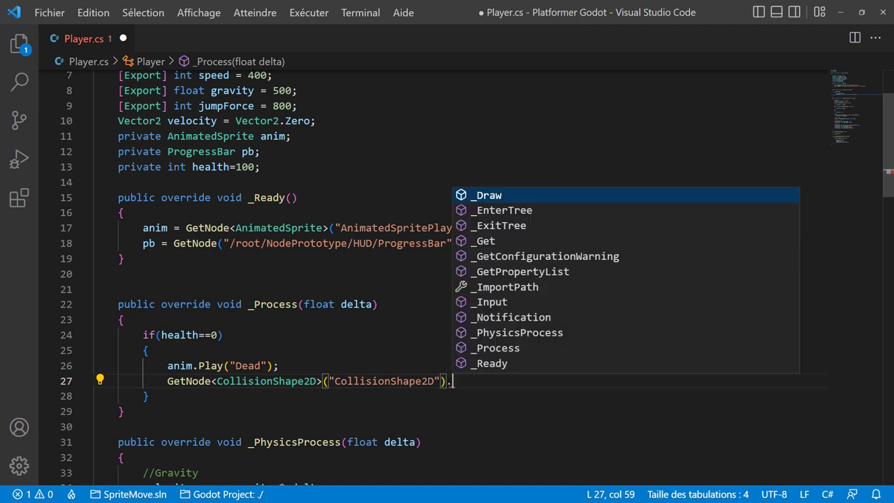
text(di)
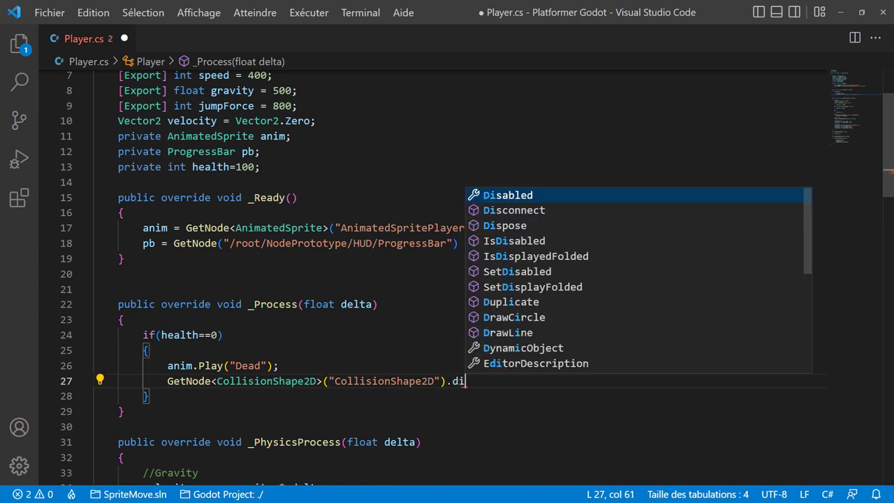
key(Return)
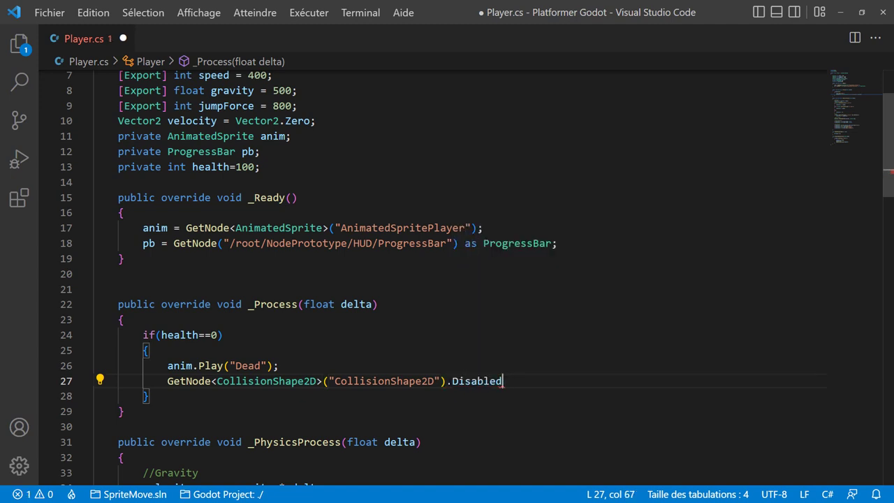
text(= tr)
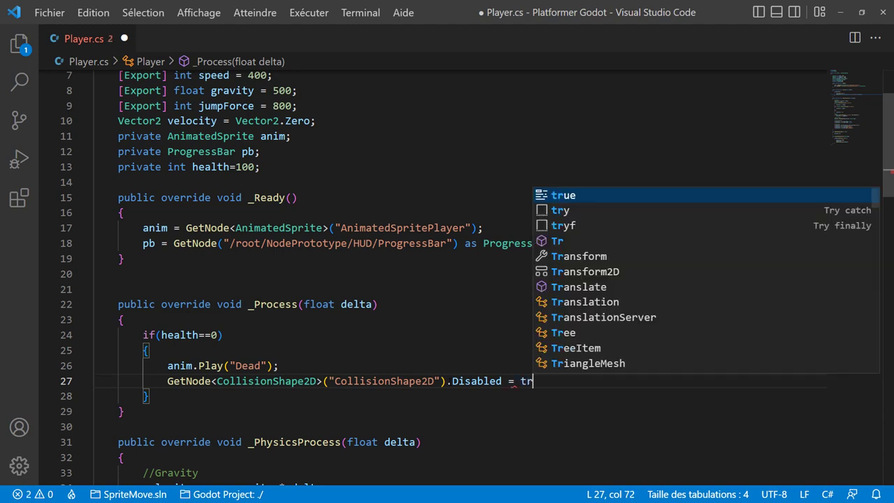
text(ue;)
key(ctrl+s)
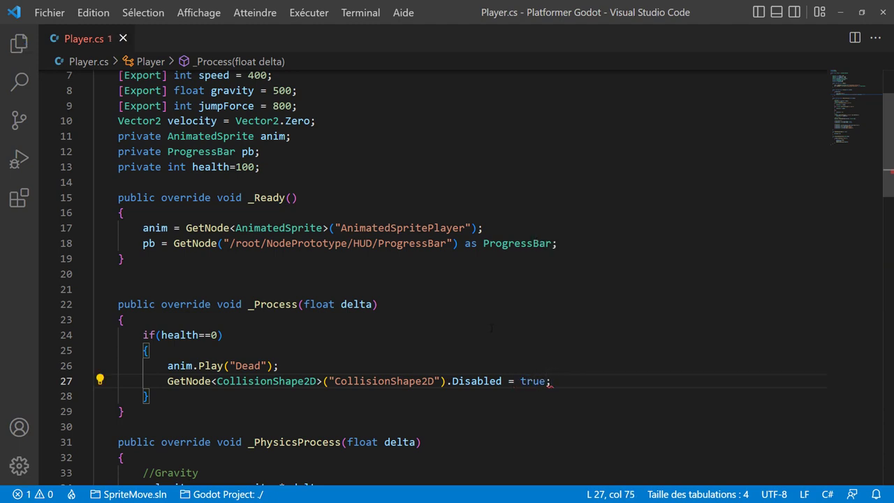
key(alt+Tab)
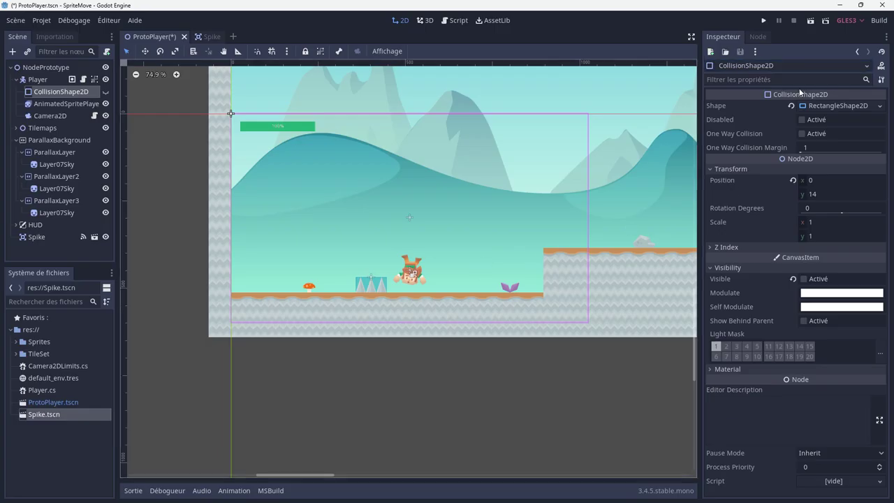
Step: Save and test-run the game, stop it, and select the Spike node
click(764, 23)
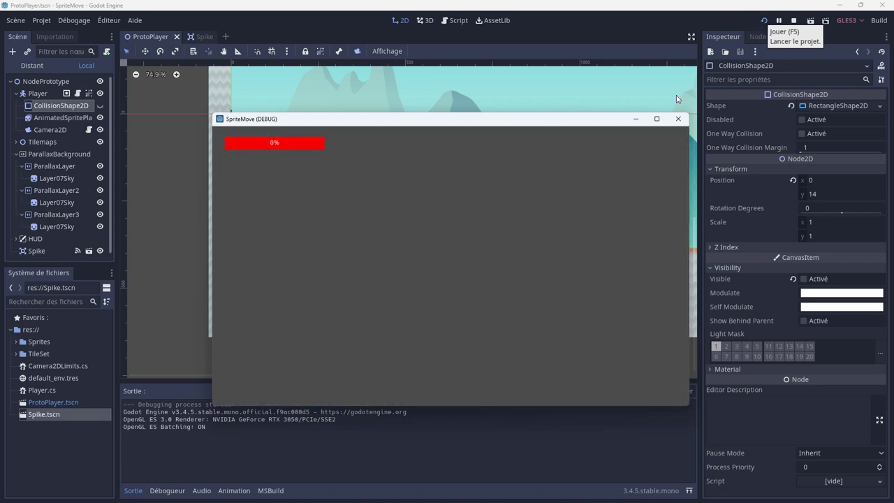
click(677, 119)
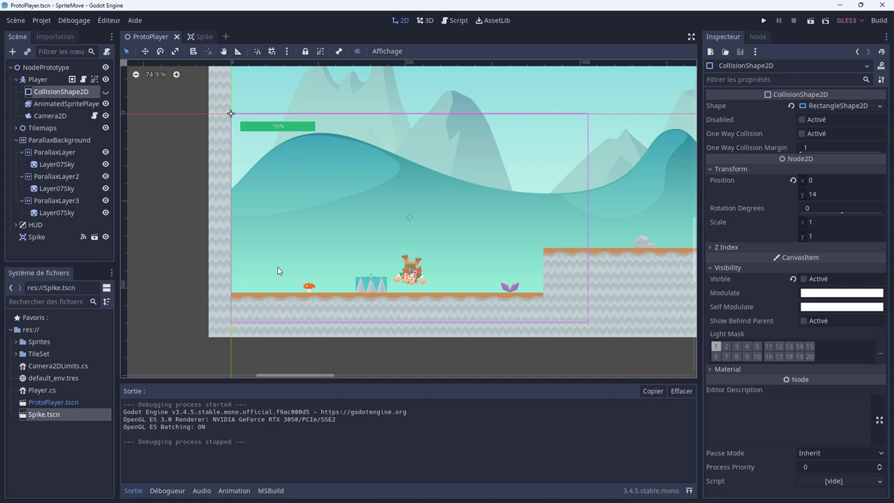
click(35, 238)
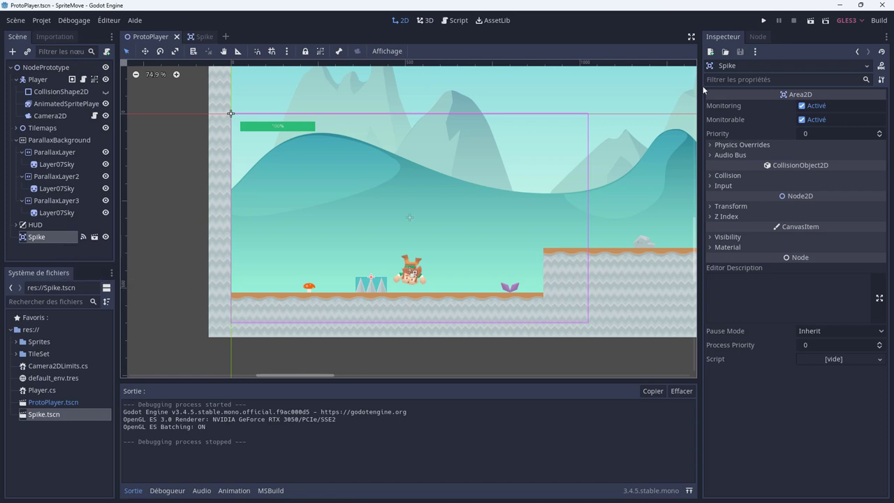
Step: View Spike's signals in the Node dock, compare with Player's, and confirm body_entered is connected
click(759, 38)
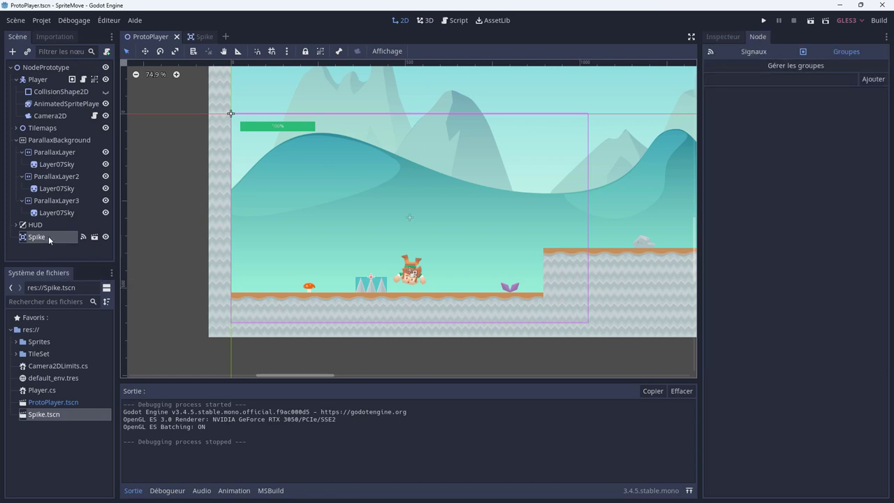
click(753, 51)
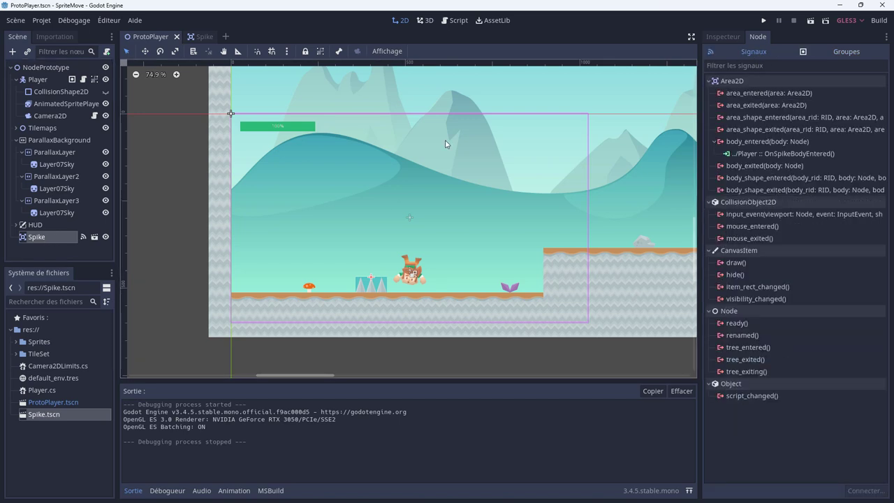
click(59, 81)
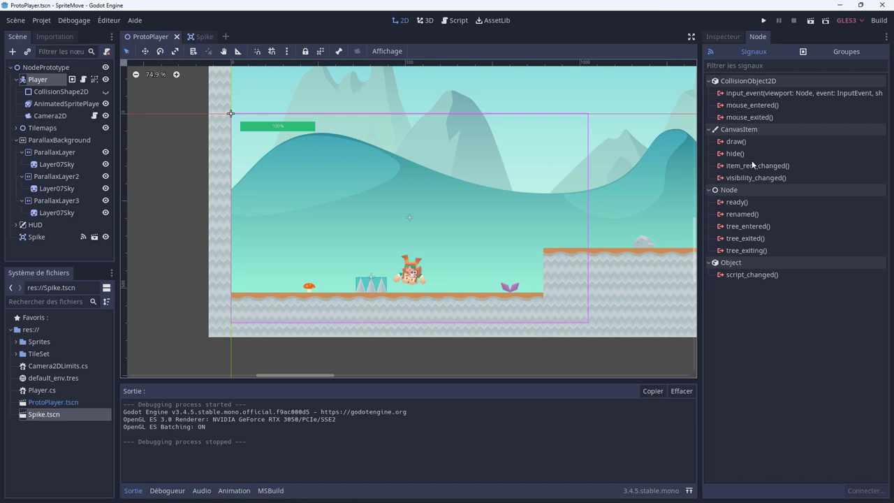
click(43, 237)
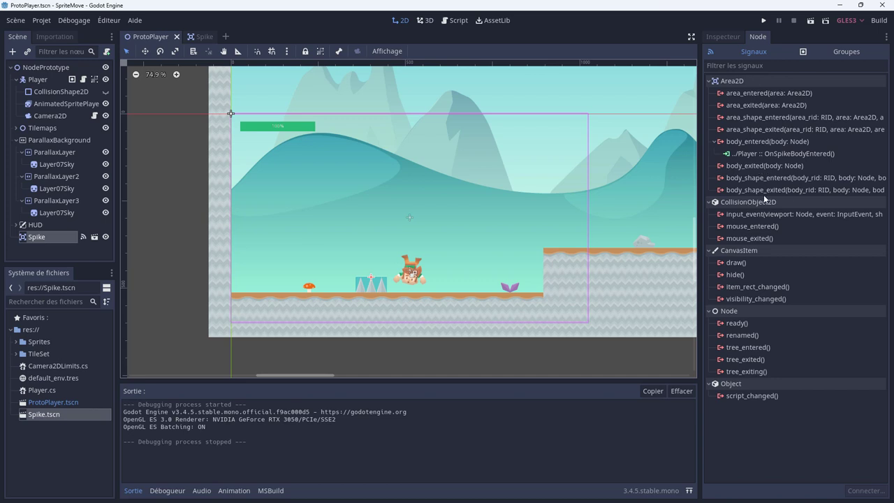
mouse_move(763, 194)
click(763, 21)
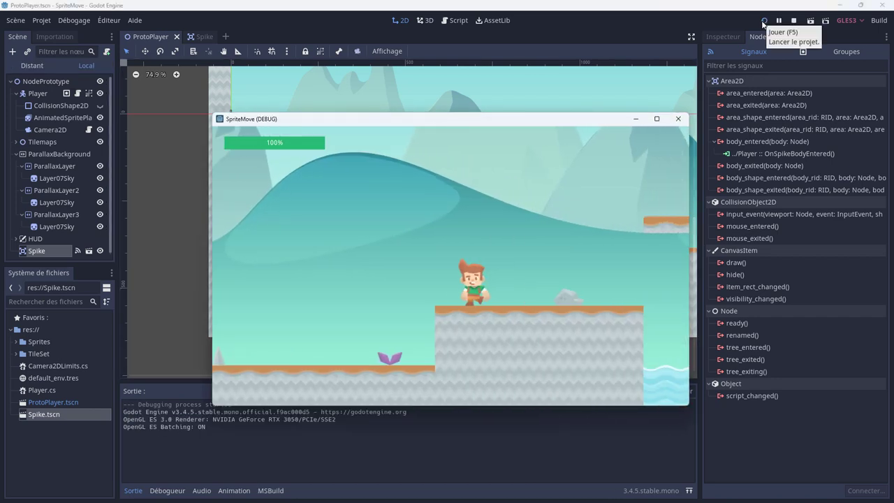
key(Left)
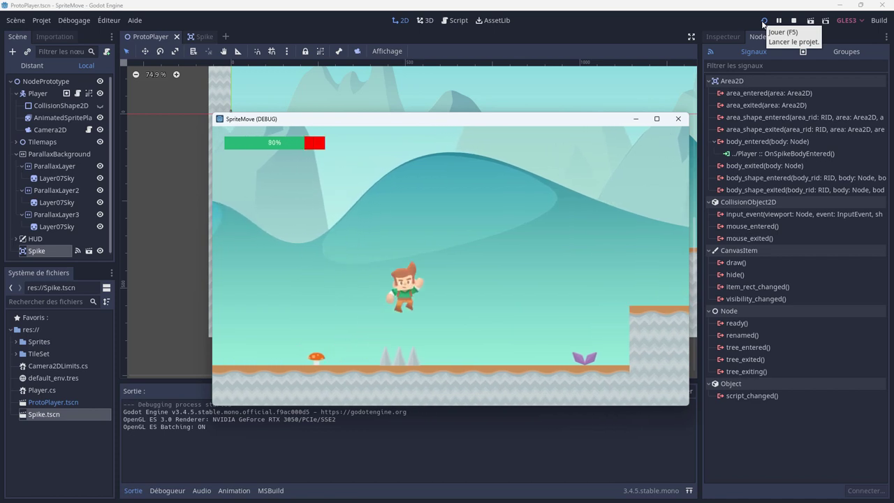
key(Right)
key(space)
key(space)
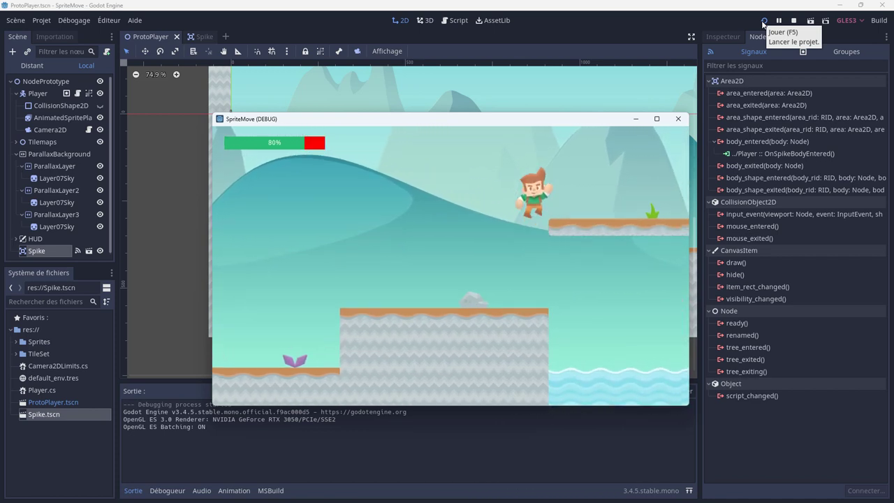
key(space)
key(Right)
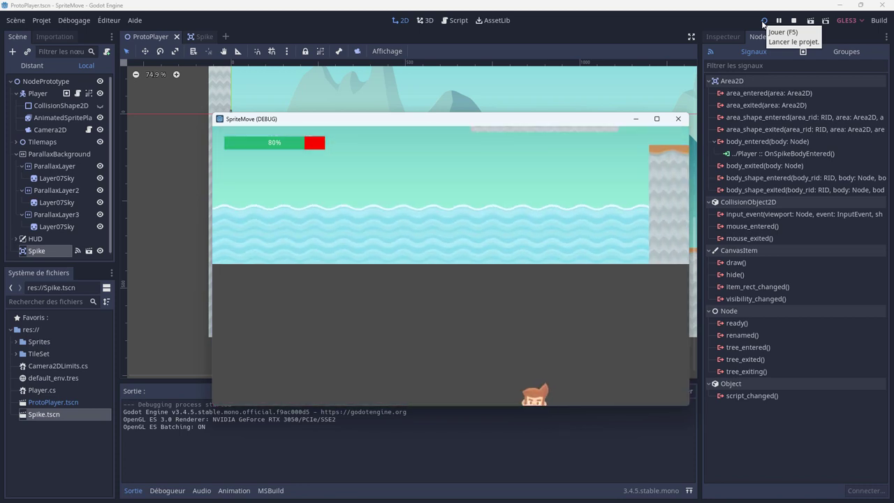
click(677, 118)
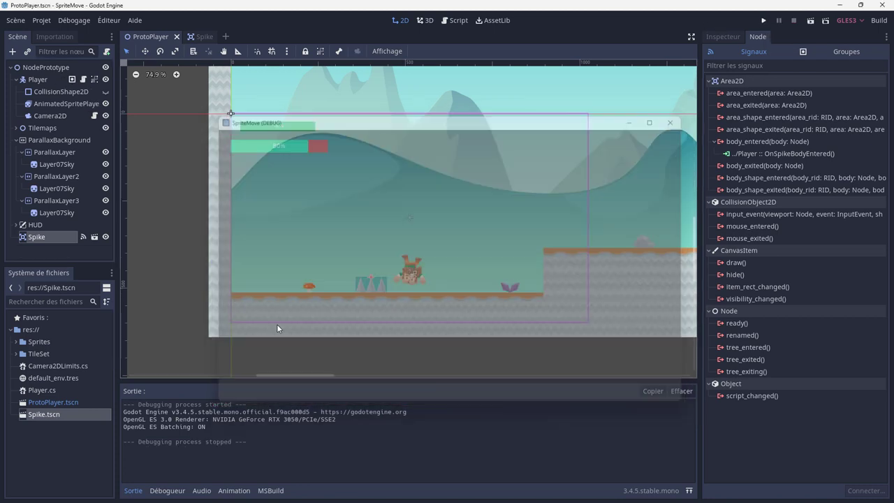